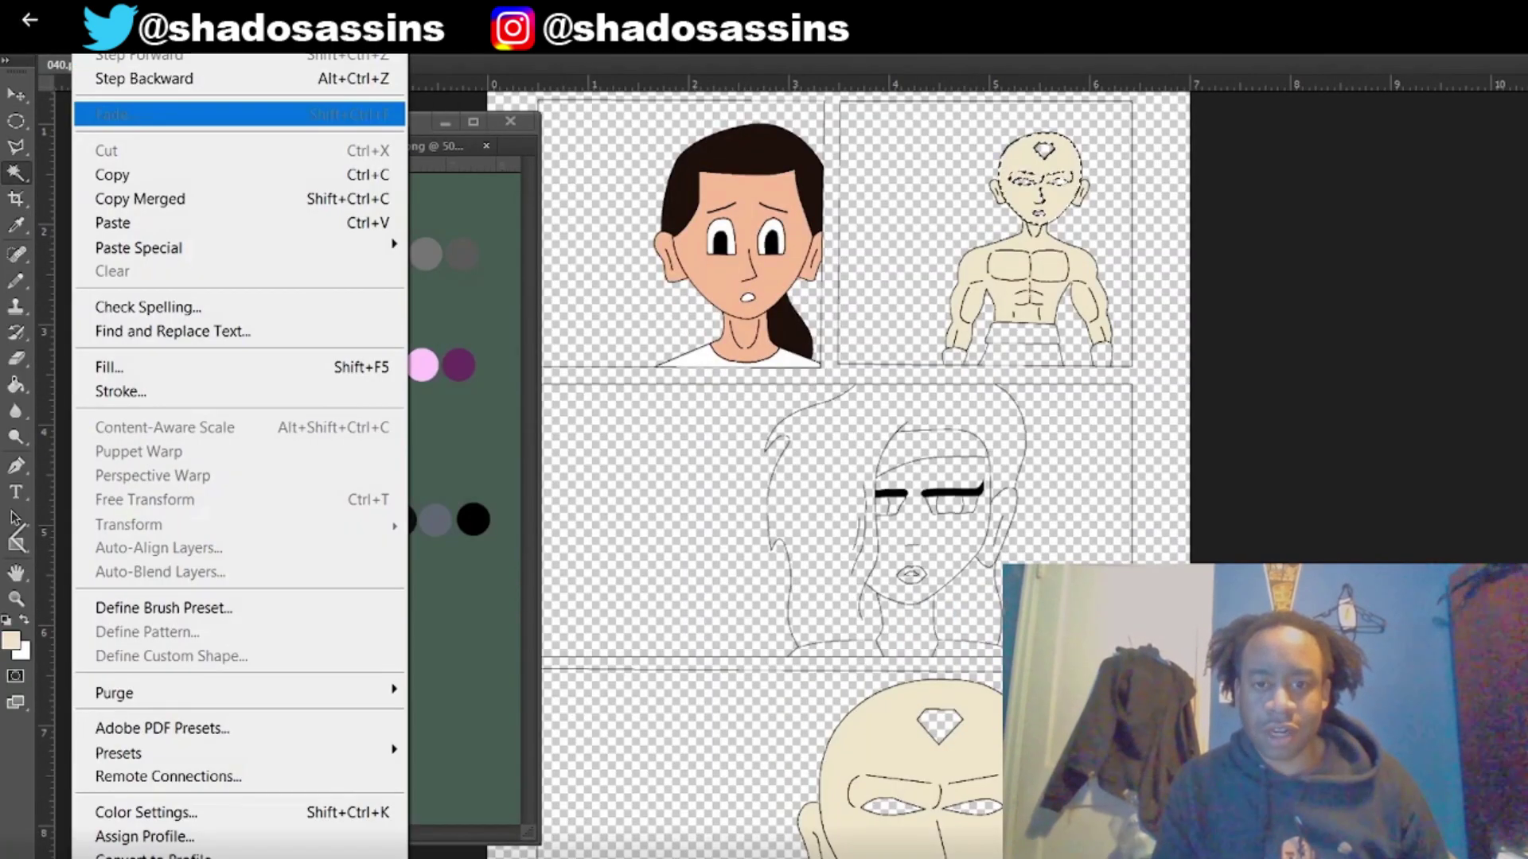
# Step: Duplicate the lineart layer, fill the selected eyes, mouths and forehead marks with white, and clear the selection
pyautogui.click(143, 78)
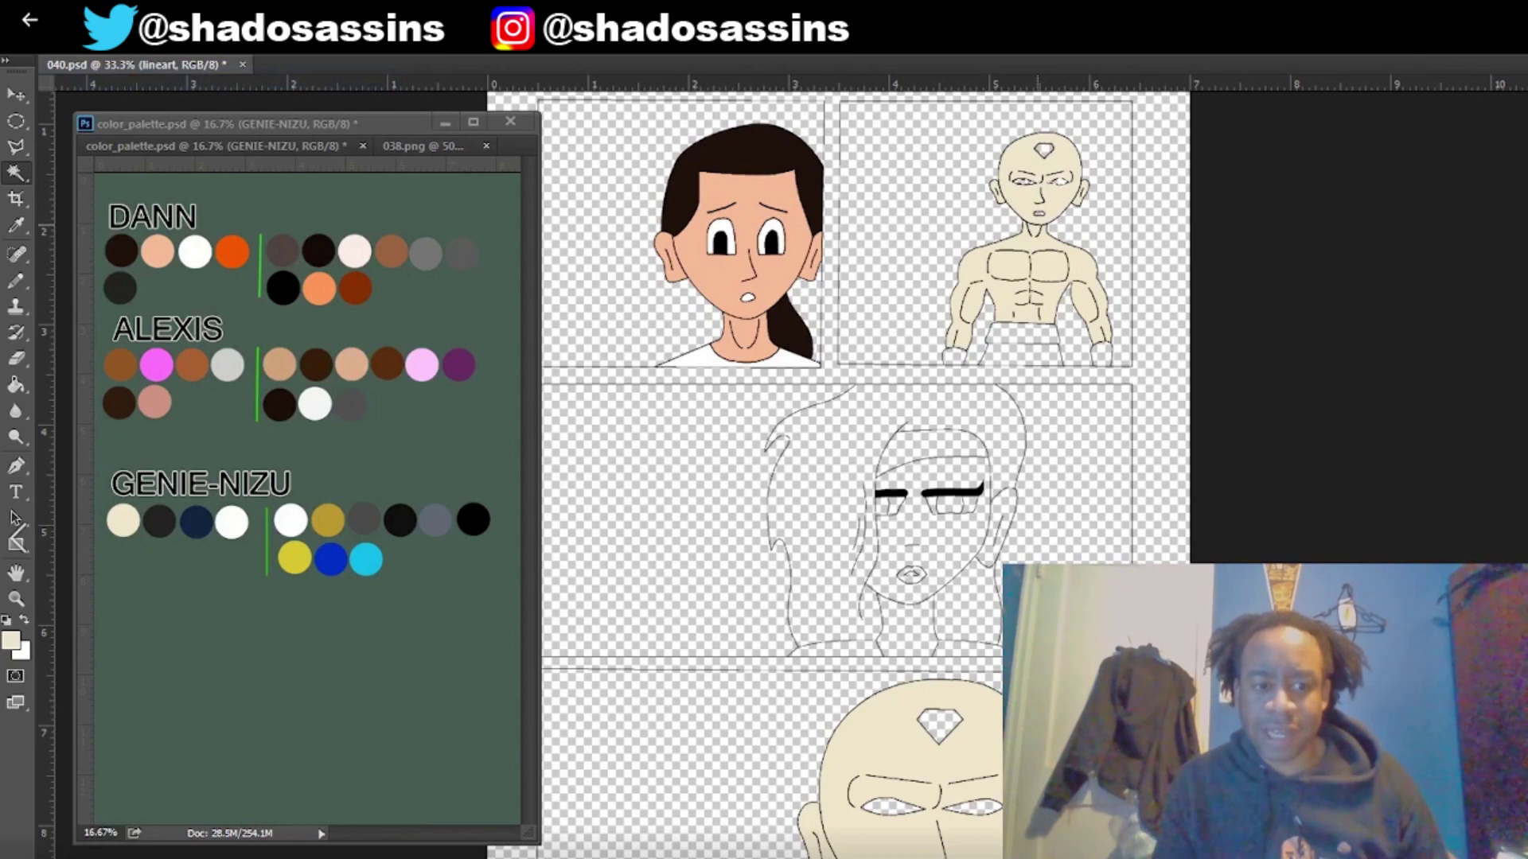
pyautogui.hotkey('ctrl', 'j')
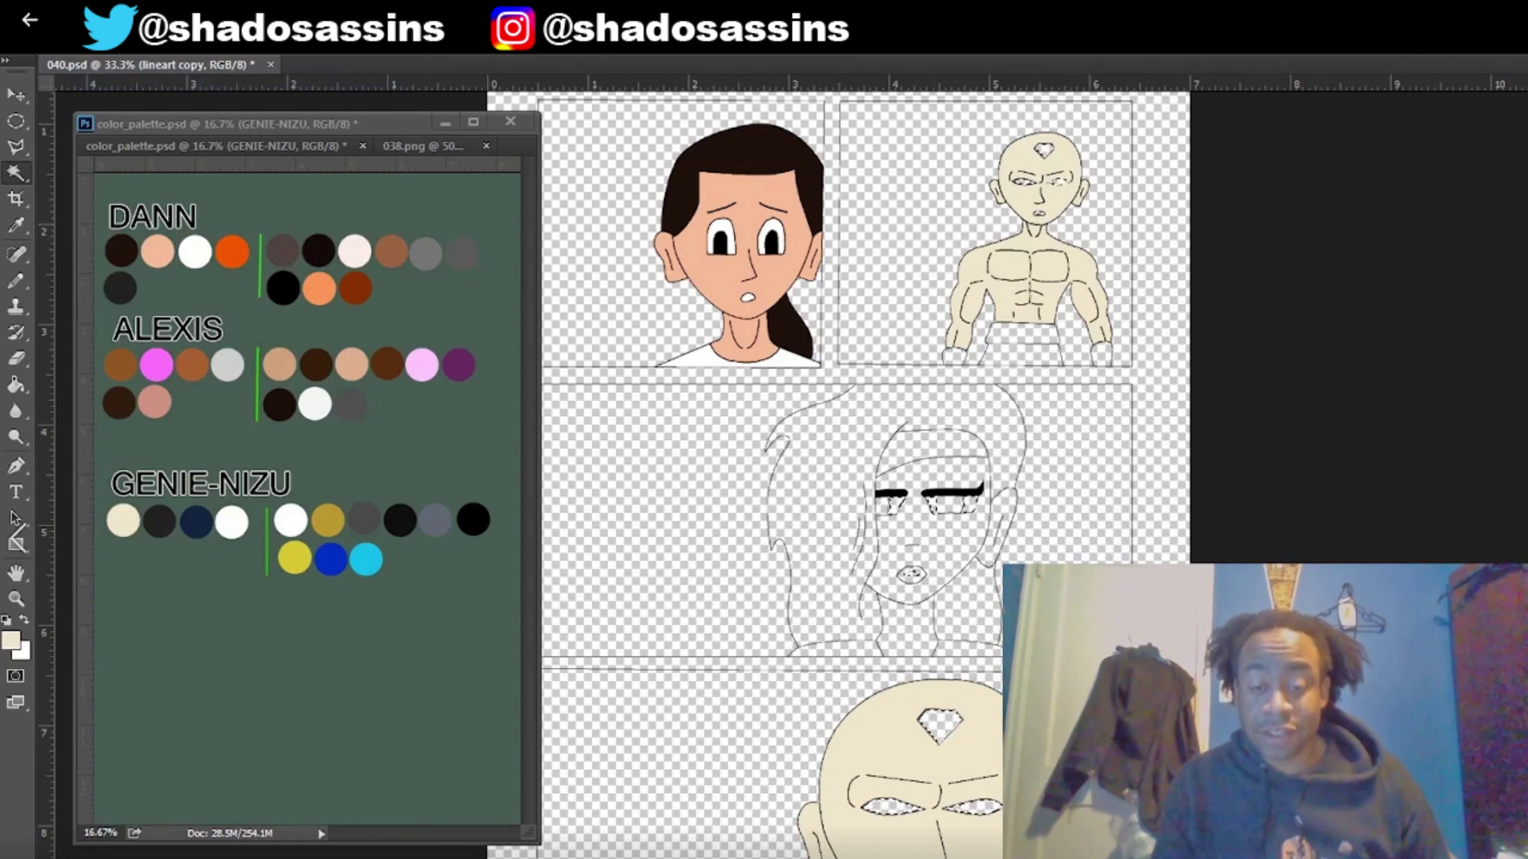
pyautogui.hotkey('ctrl', 'z')
pyautogui.hotkey('ctrl', 'z')
pyautogui.hotkey('ctrl', 'z')
pyautogui.hotkey('ctrl', 'z')
pyautogui.hotkey('ctrl', 'BackSpace')
pyautogui.hotkey('ctrl', 'd')
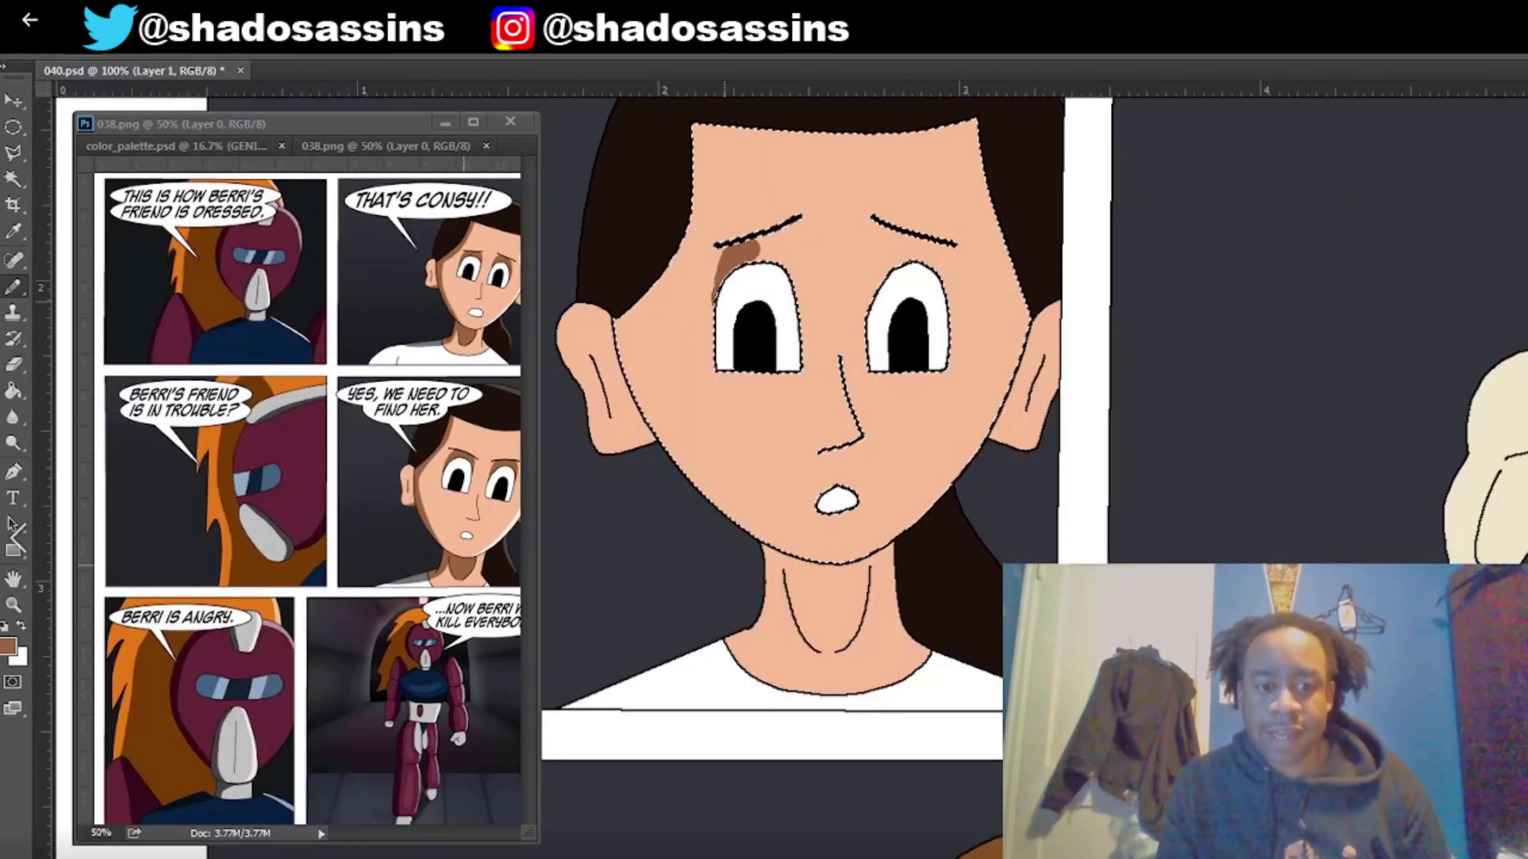
# Step: Paint brown shadows around the dark-haired character's eyes and along the shaded side of the face and ears, ending with nothing selected
pyautogui.moveTo(724, 301)
pyautogui.mouseDown()
pyautogui.moveTo(760, 243)
pyautogui.moveTo(794, 290)
pyautogui.mouseUp()
pyautogui.moveTo(907, 239)
pyautogui.mouseDown()
pyautogui.moveTo(869, 307)
pyautogui.moveTo(943, 283)
pyautogui.mouseUp()
pyautogui.press('p')
pyautogui.click(955, 114)
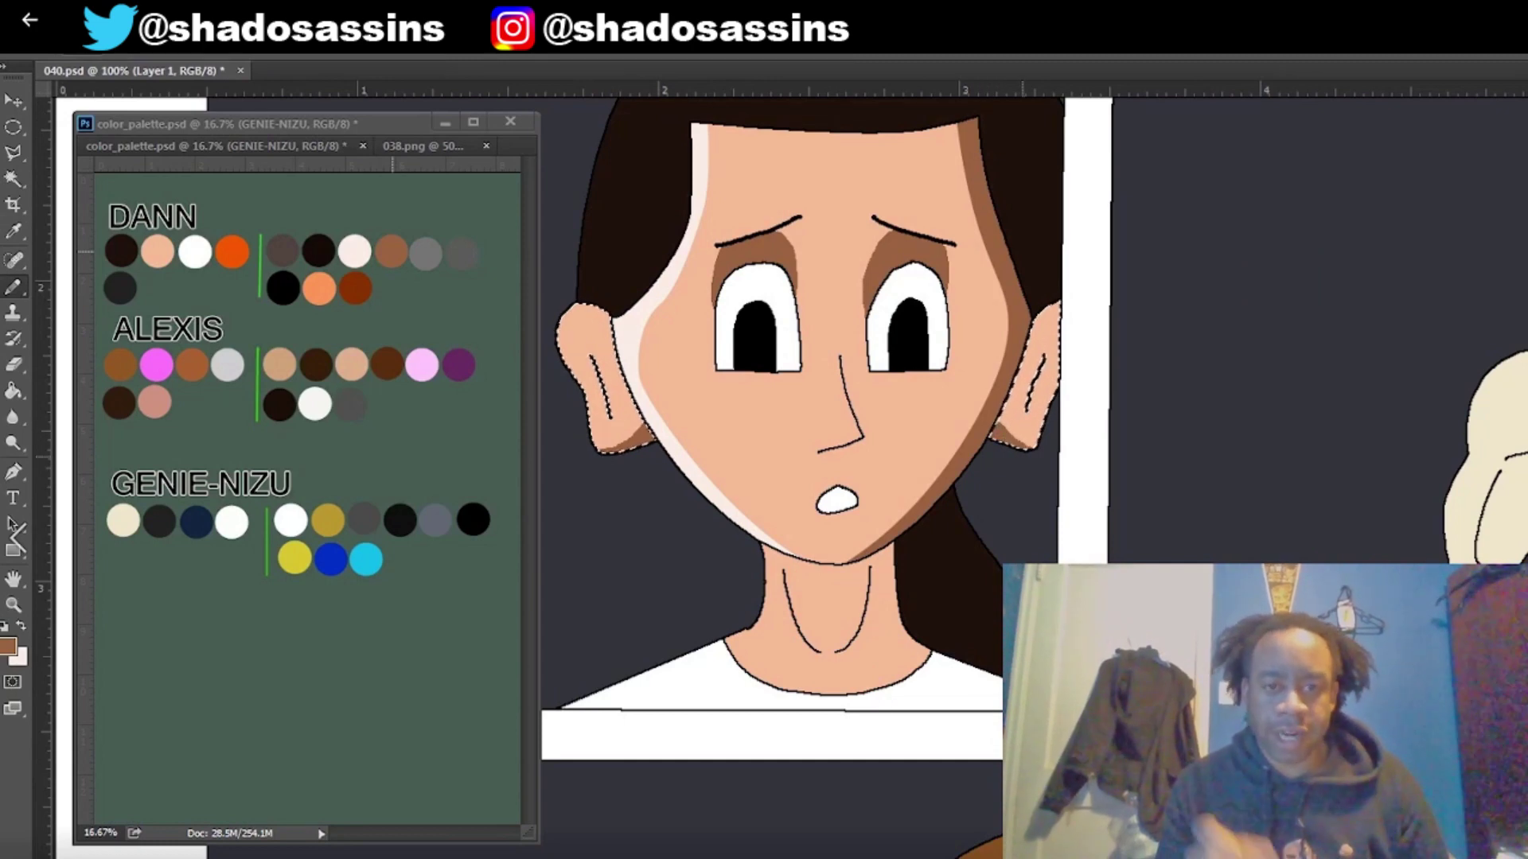
pyautogui.hotkey('alt', 's')
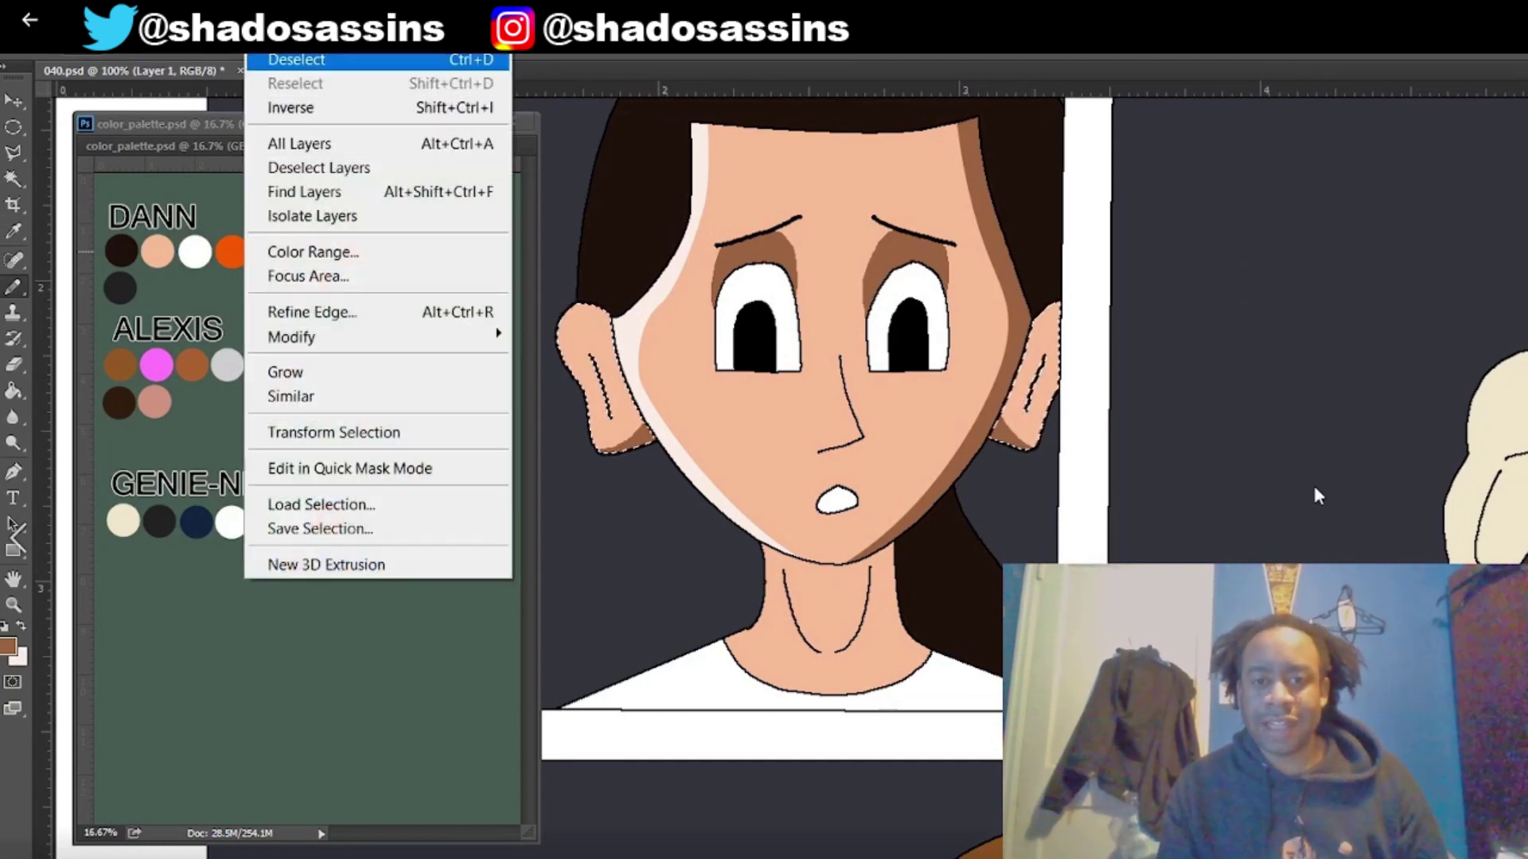
pyautogui.press('d')
# Step: Shade the dark-haired character's neck in brown below the chin and select the white shirt
pyautogui.press('w')
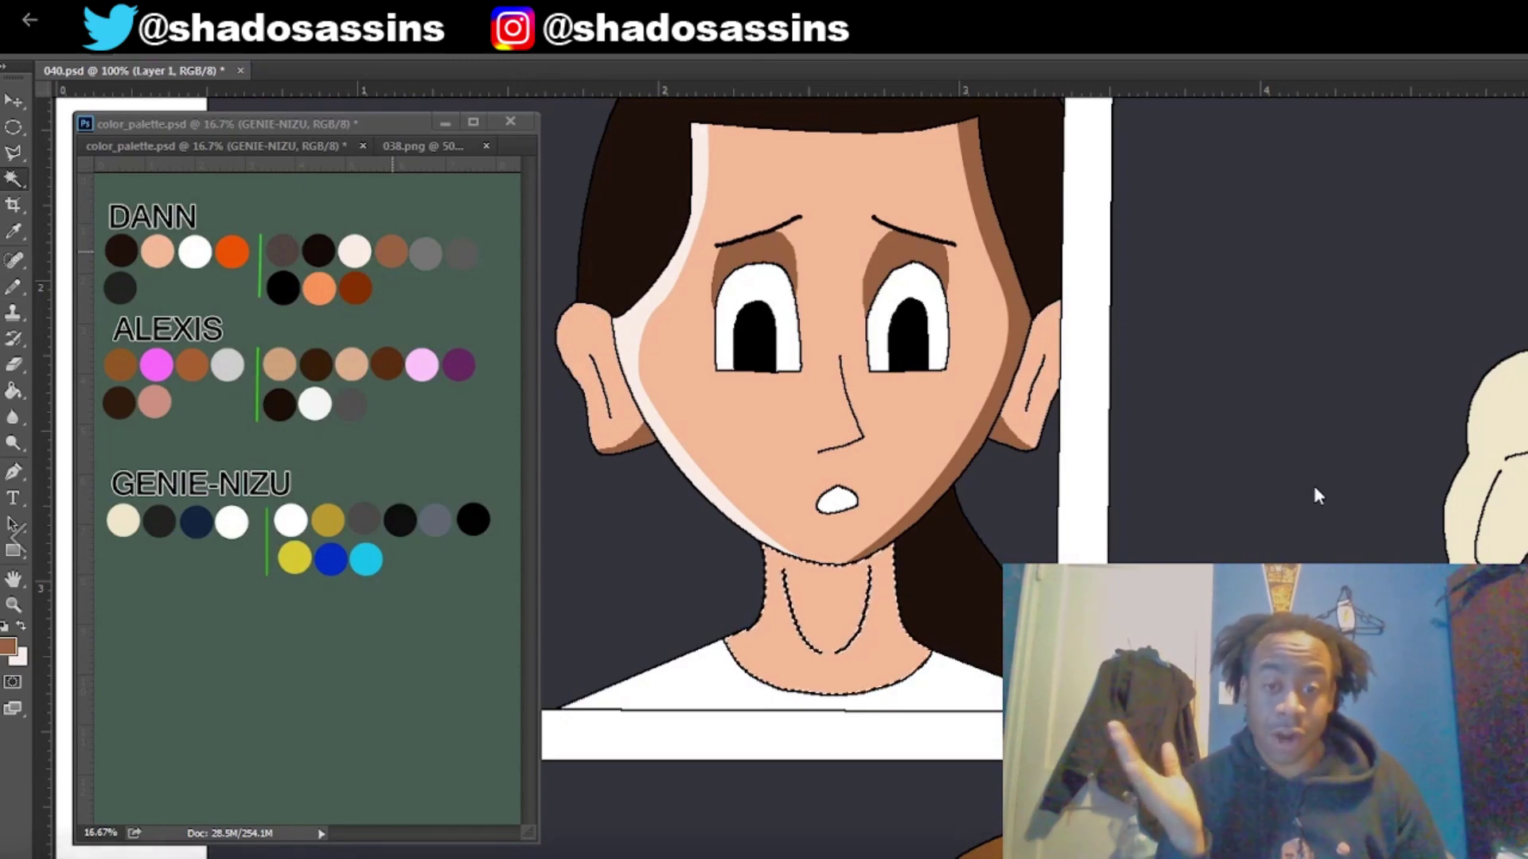
pyautogui.press('b')
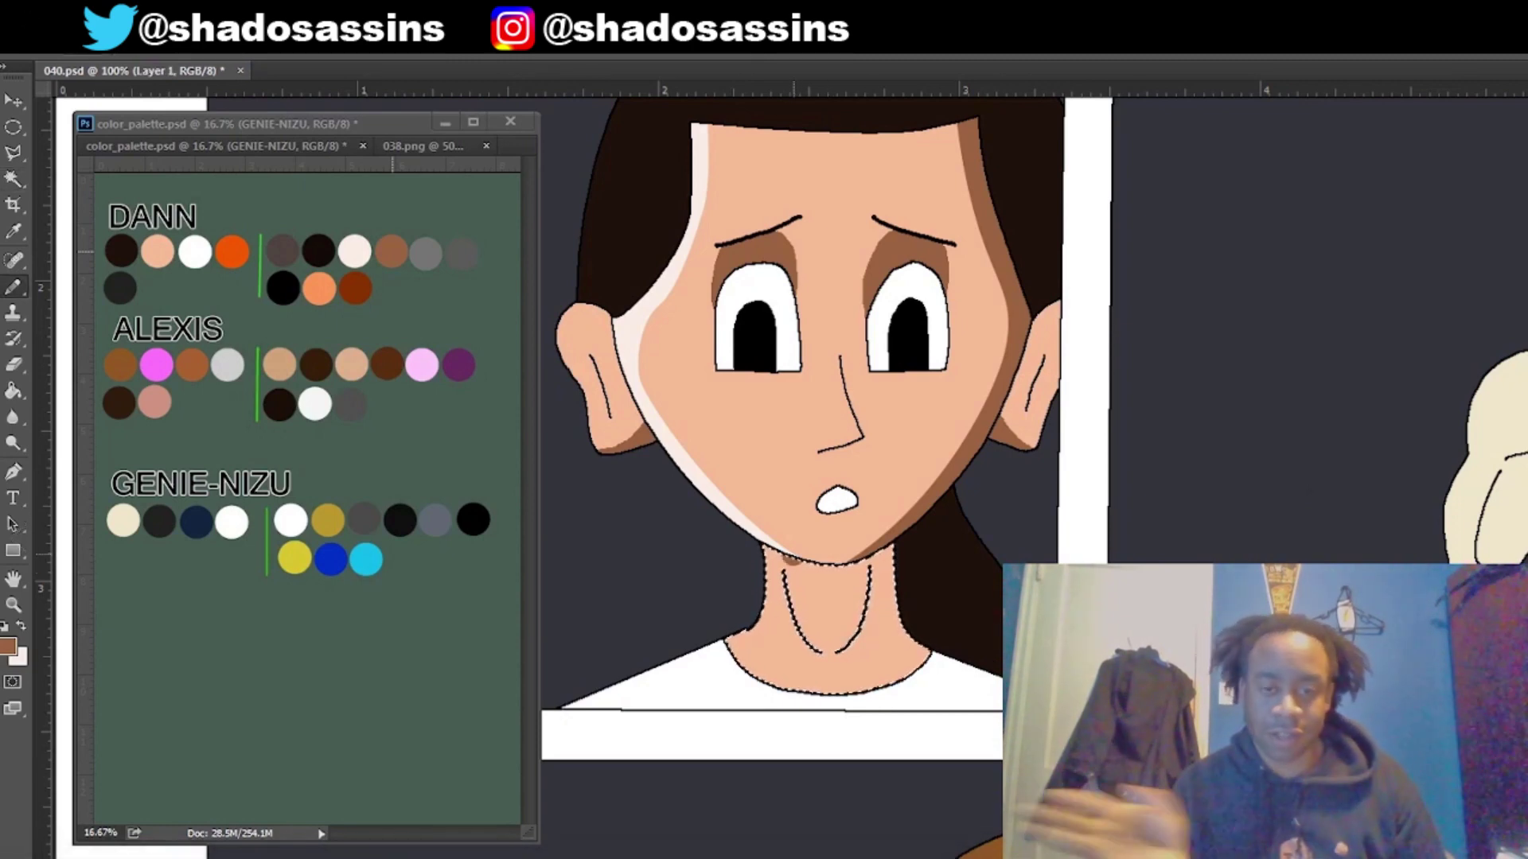
pyautogui.moveTo(783, 570)
pyautogui.mouseDown()
pyautogui.moveTo(827, 652)
pyautogui.moveTo(855, 625)
pyautogui.moveTo(824, 567)
pyautogui.moveTo(807, 577)
pyautogui.moveTo(878, 564)
pyautogui.moveTo(901, 627)
pyautogui.moveTo(937, 655)
pyautogui.mouseUp()
pyautogui.press('e')
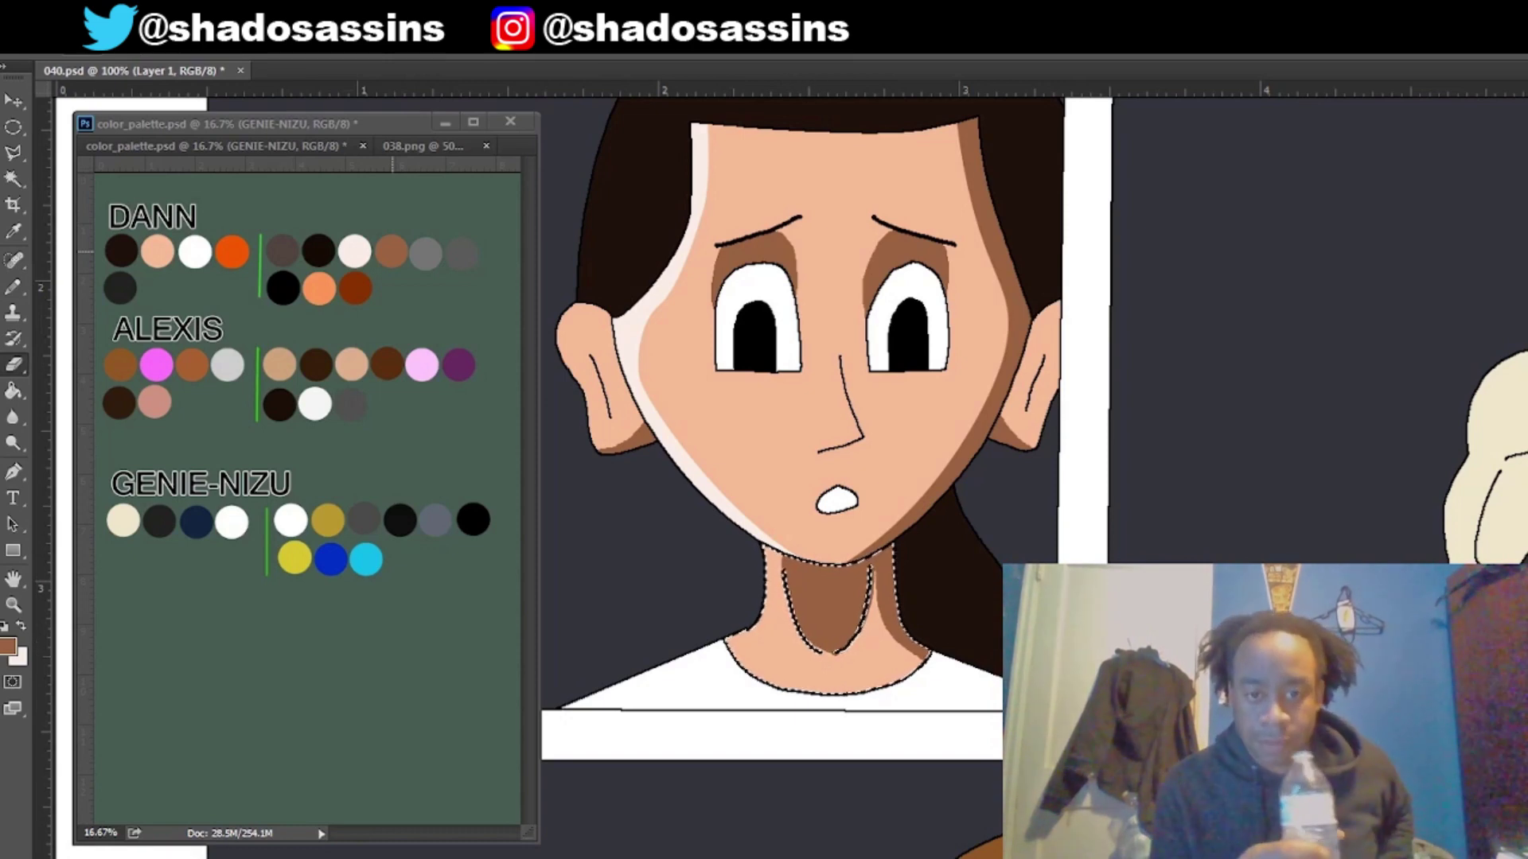
pyautogui.hotkey('ctrl', 'd')
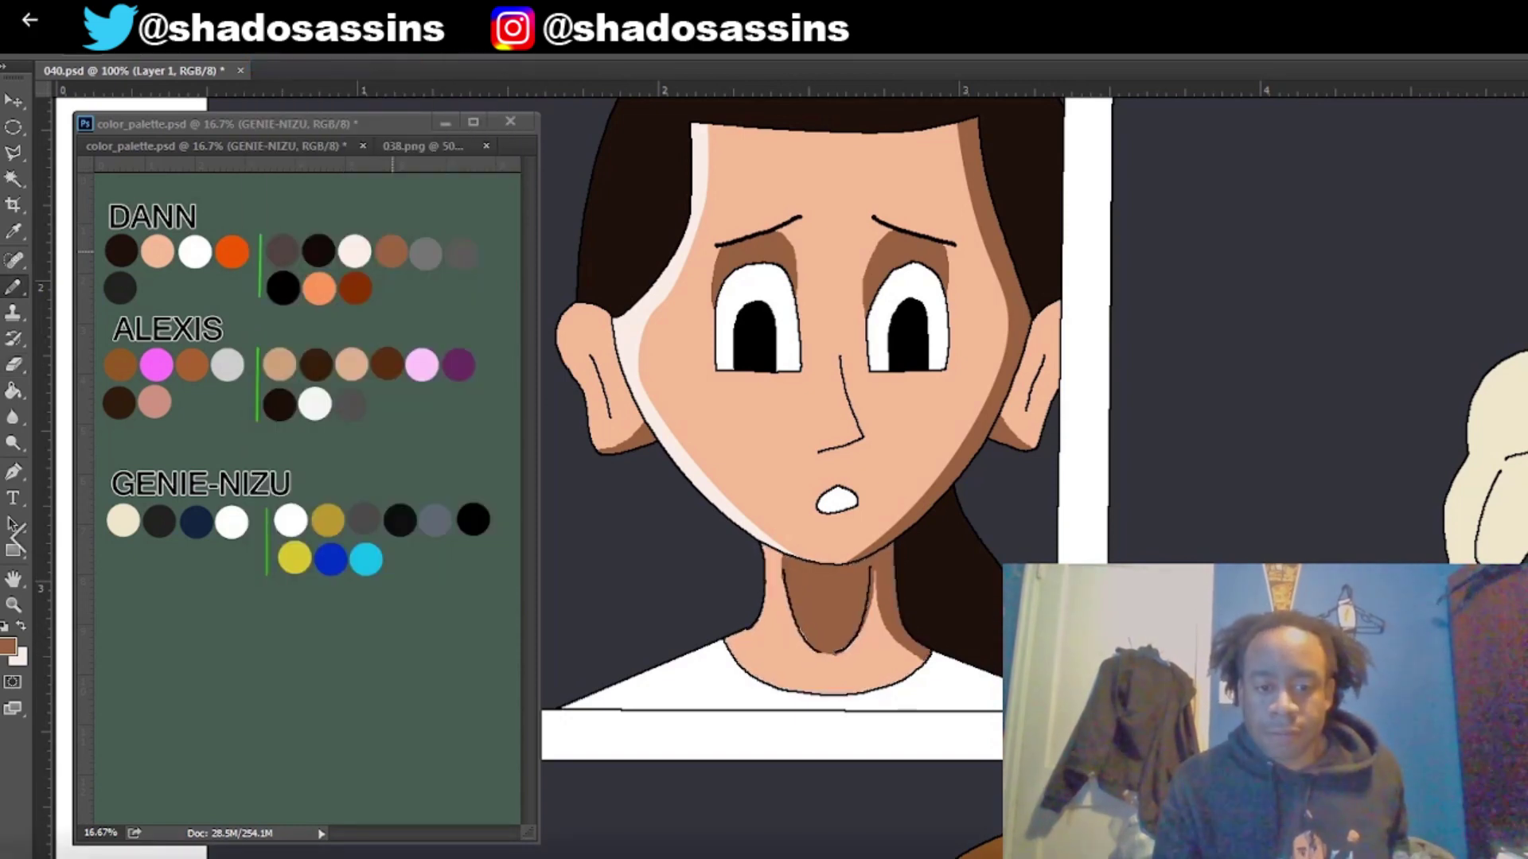
pyautogui.press('i')
pyautogui.press('w')
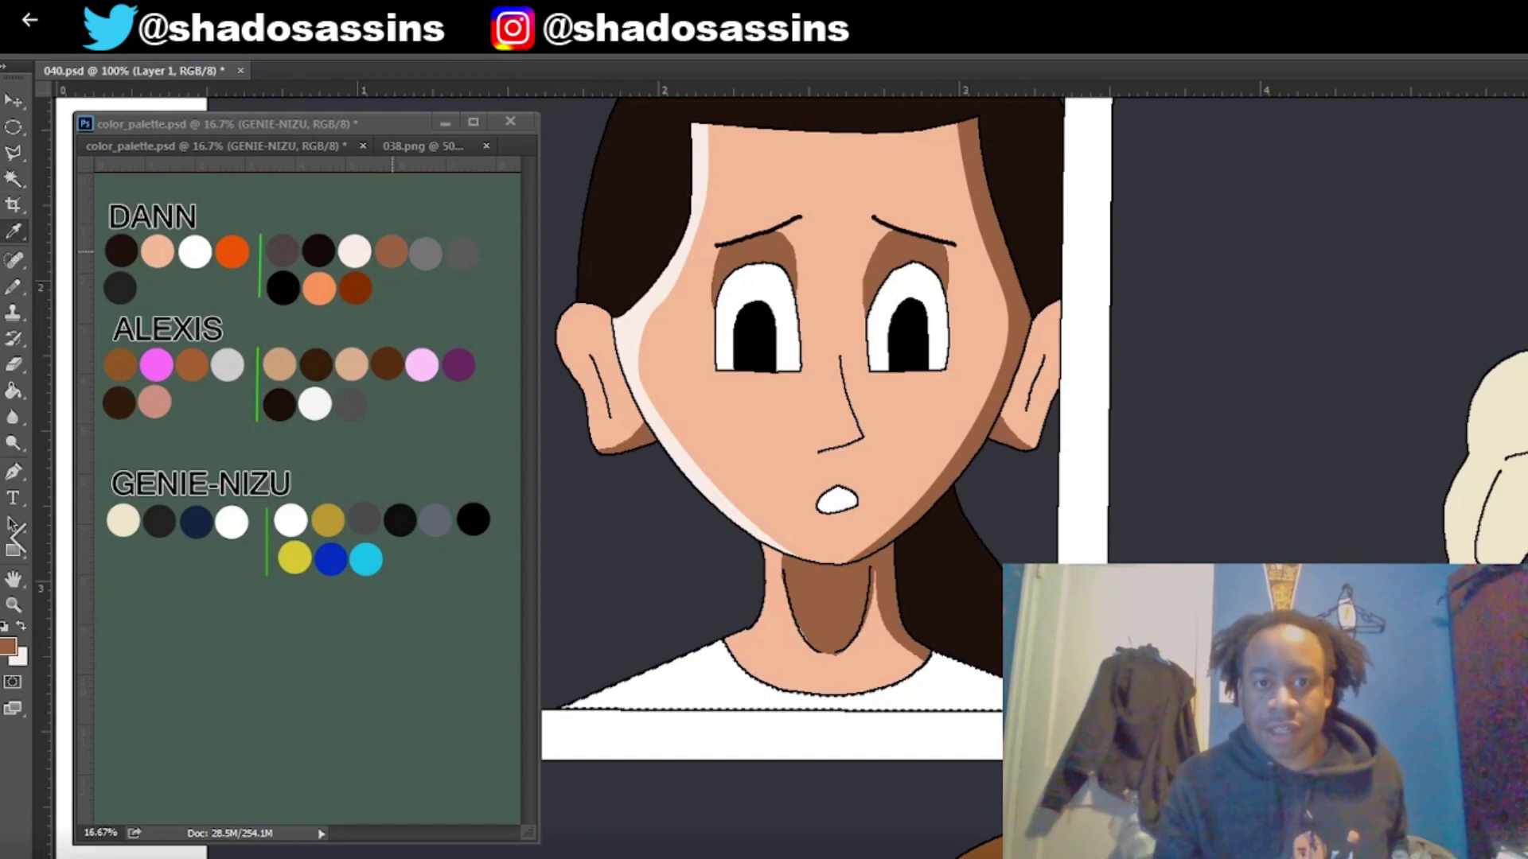
# Step: Draw a closed Pen path around the outer left edge of the dark-haired character's hair, from the crown down to the ear
pyautogui.moveTo(626, 259); pyautogui.dragTo(603, 320)
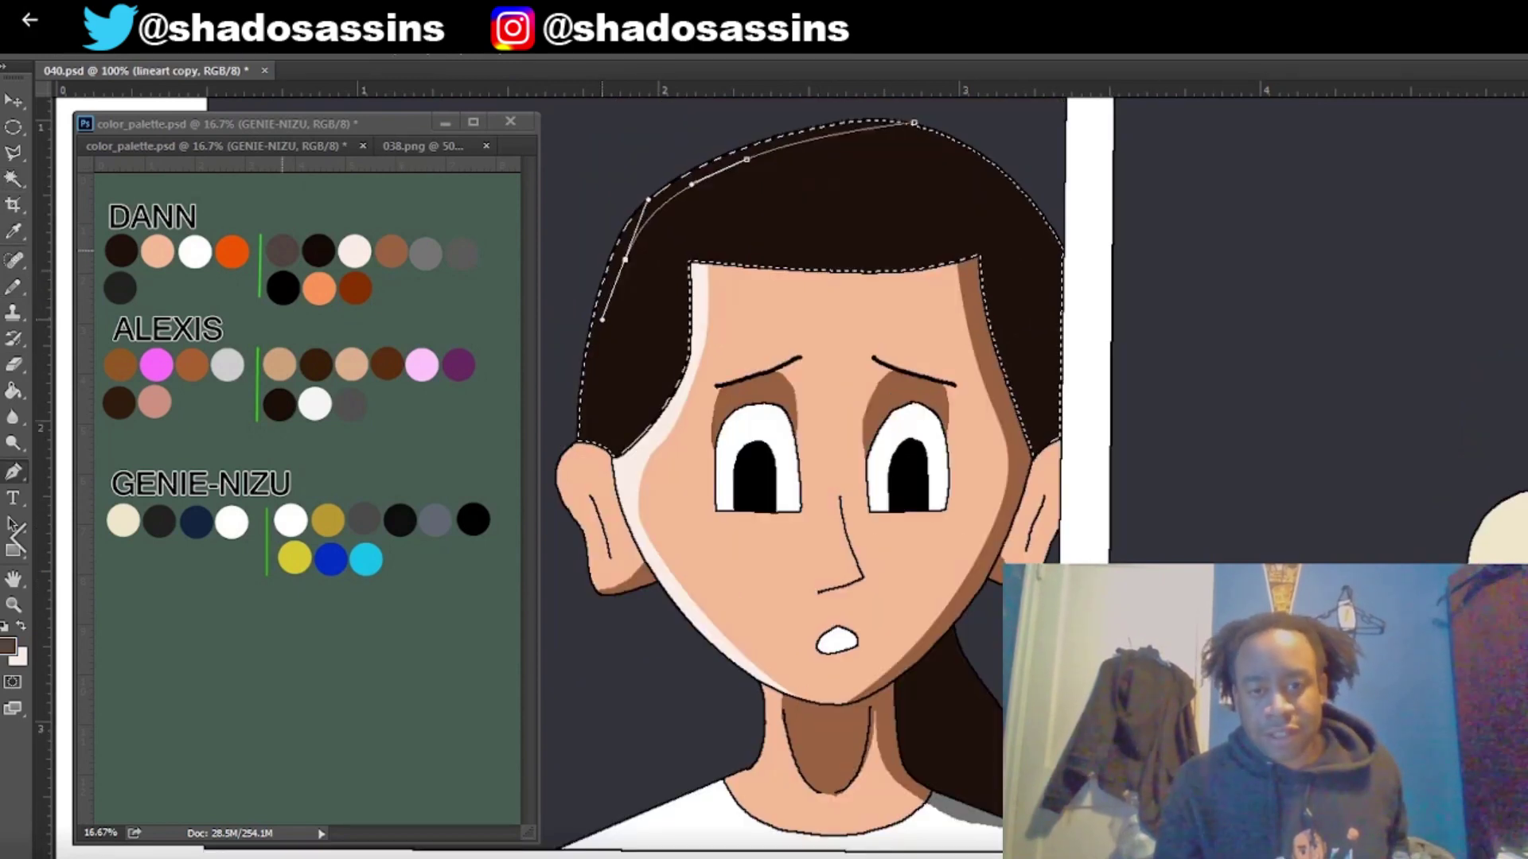
pyautogui.moveTo(592, 485); pyautogui.dragTo(599, 555)
pyautogui.click(575, 519)
pyautogui.click(546, 438)
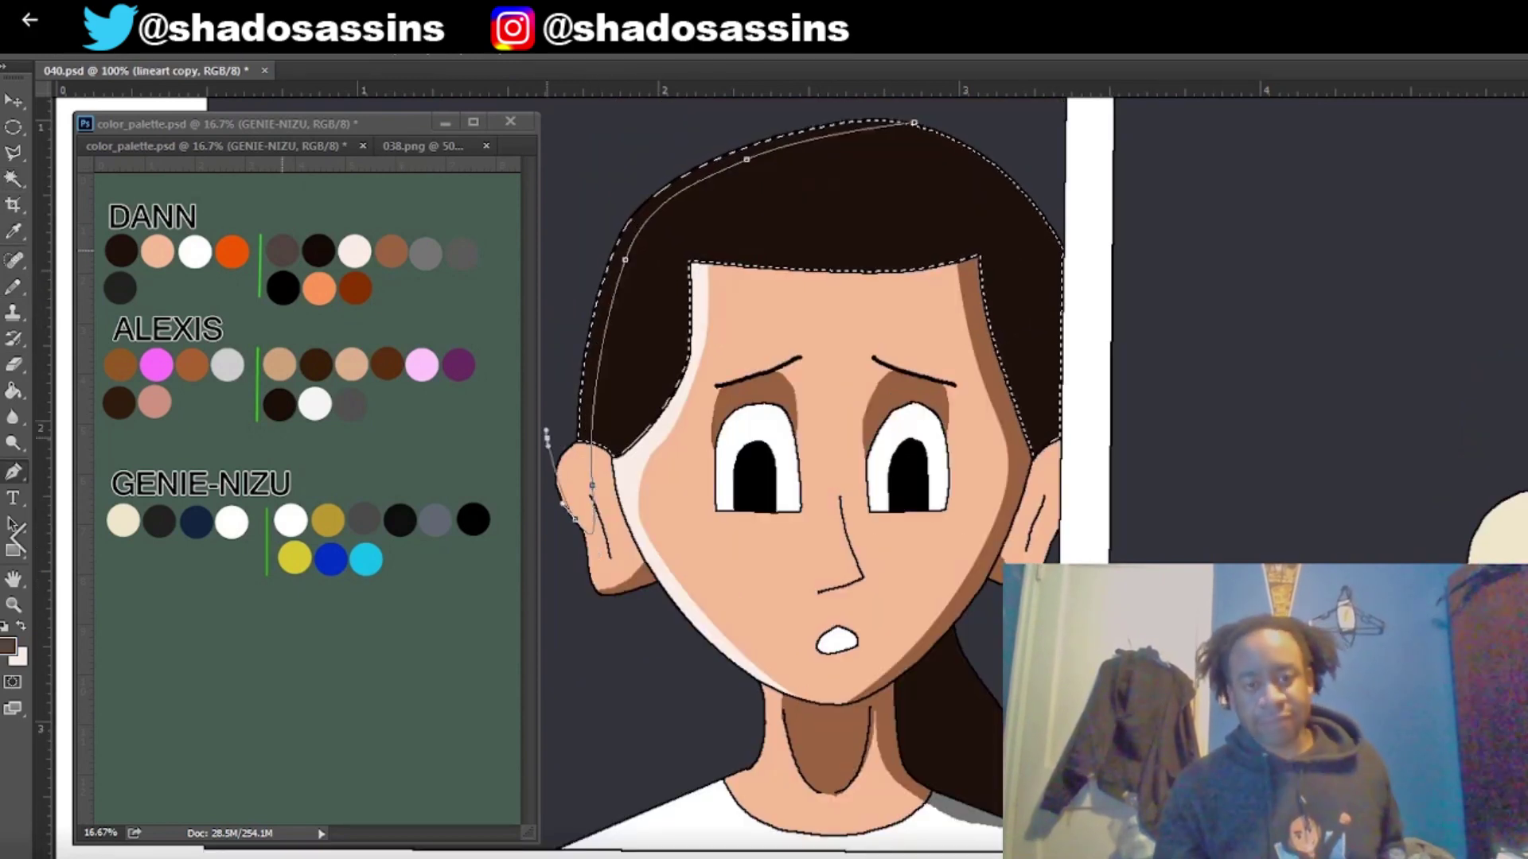
pyautogui.click(568, 330)
pyautogui.click(587, 226)
pyautogui.click(602, 166)
pyautogui.click(682, 122)
pyautogui.click(748, 101)
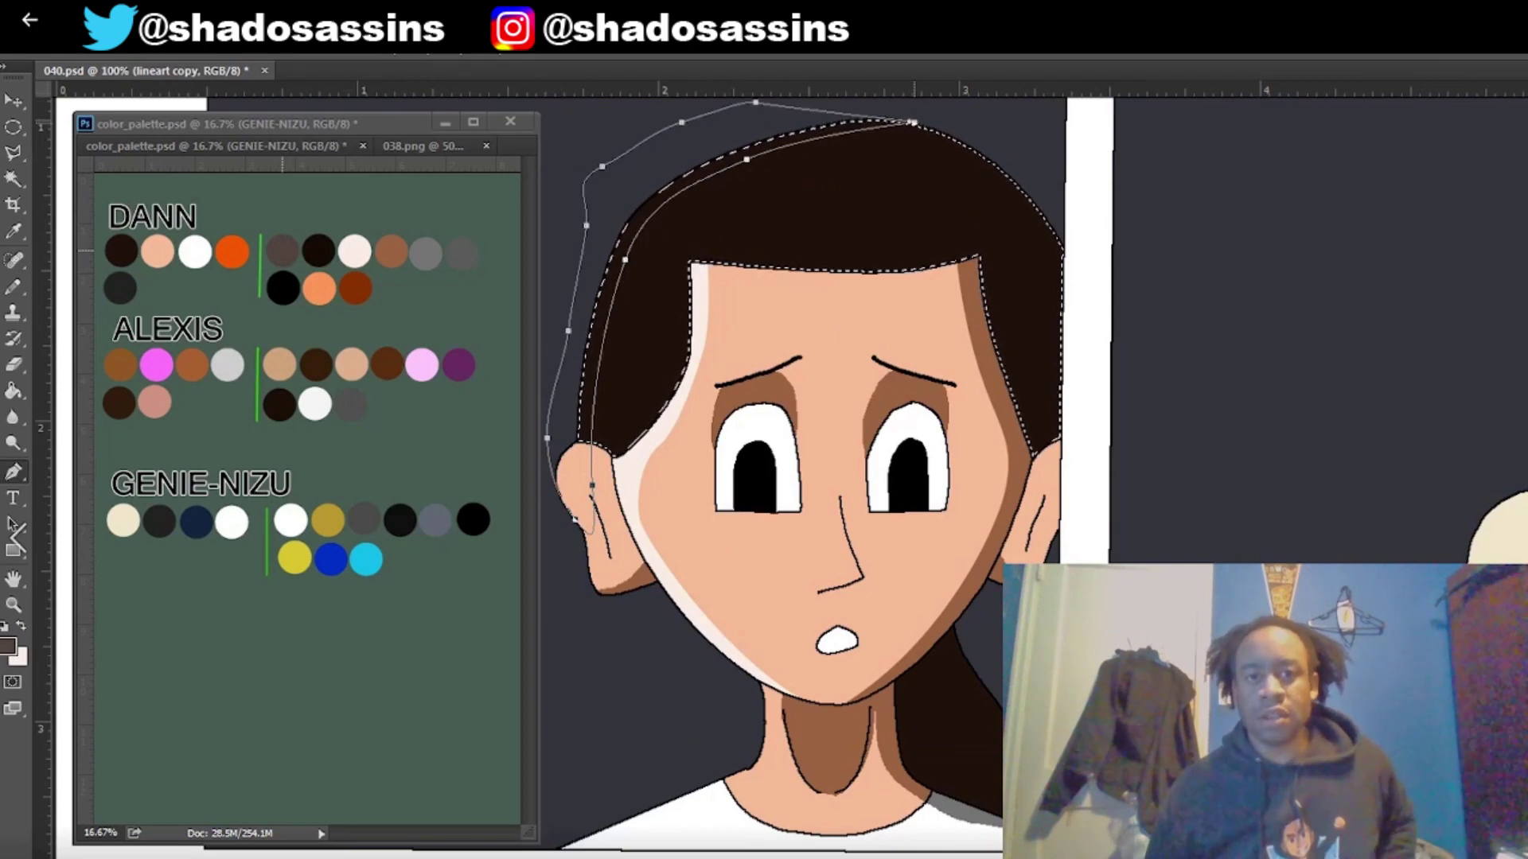
pyautogui.click(914, 123)
# Step: Fill the hair path with the greyish-brown highlight colour, delete the path and deselect
pyautogui.rightClick(945, 220)
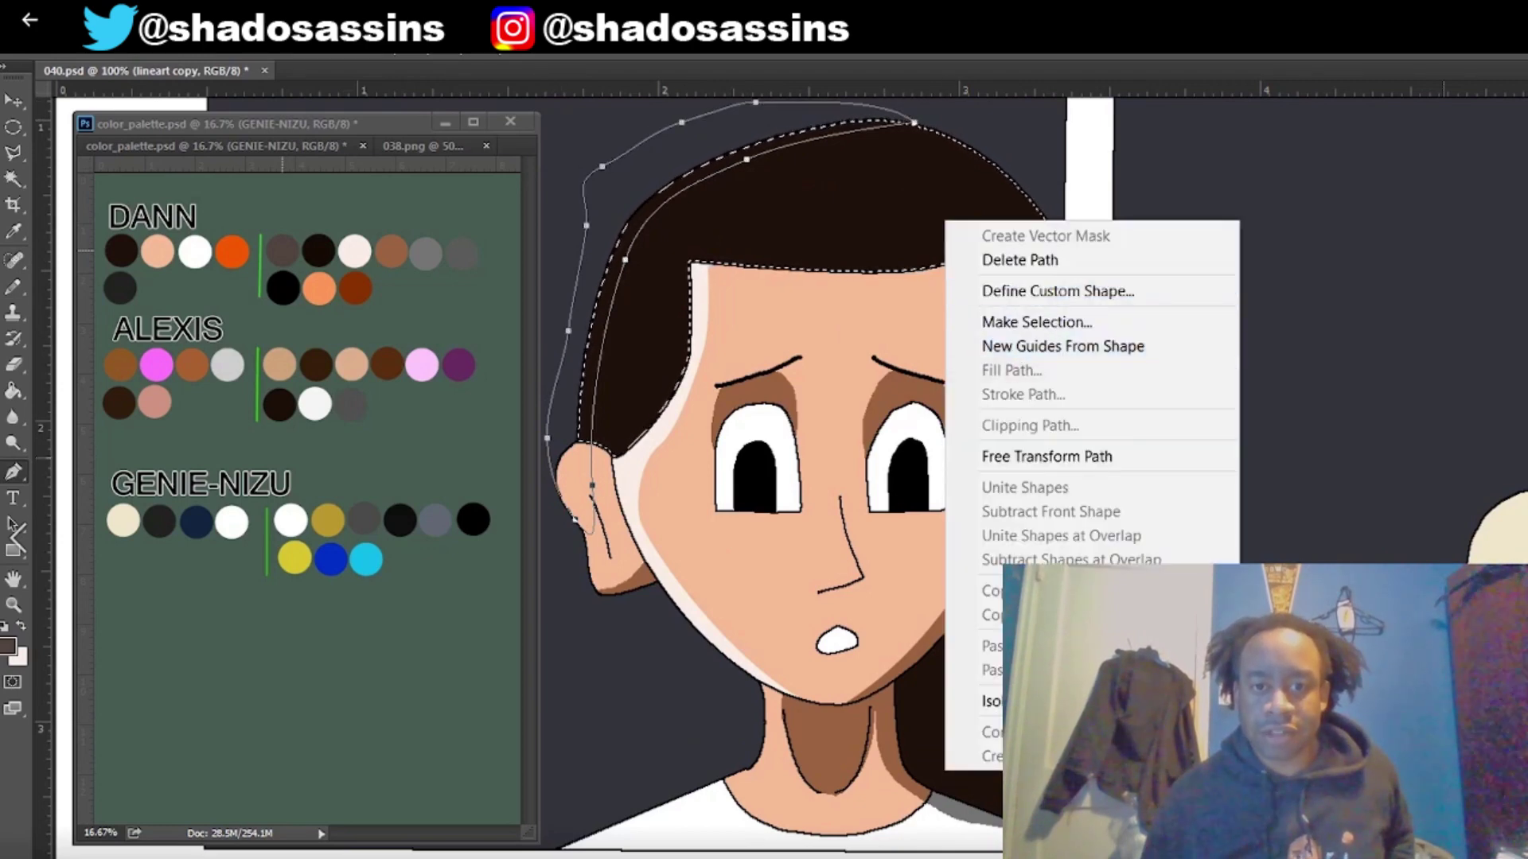
pyautogui.click(1011, 370)
pyautogui.press('Return')
pyautogui.rightClick(1001, 320)
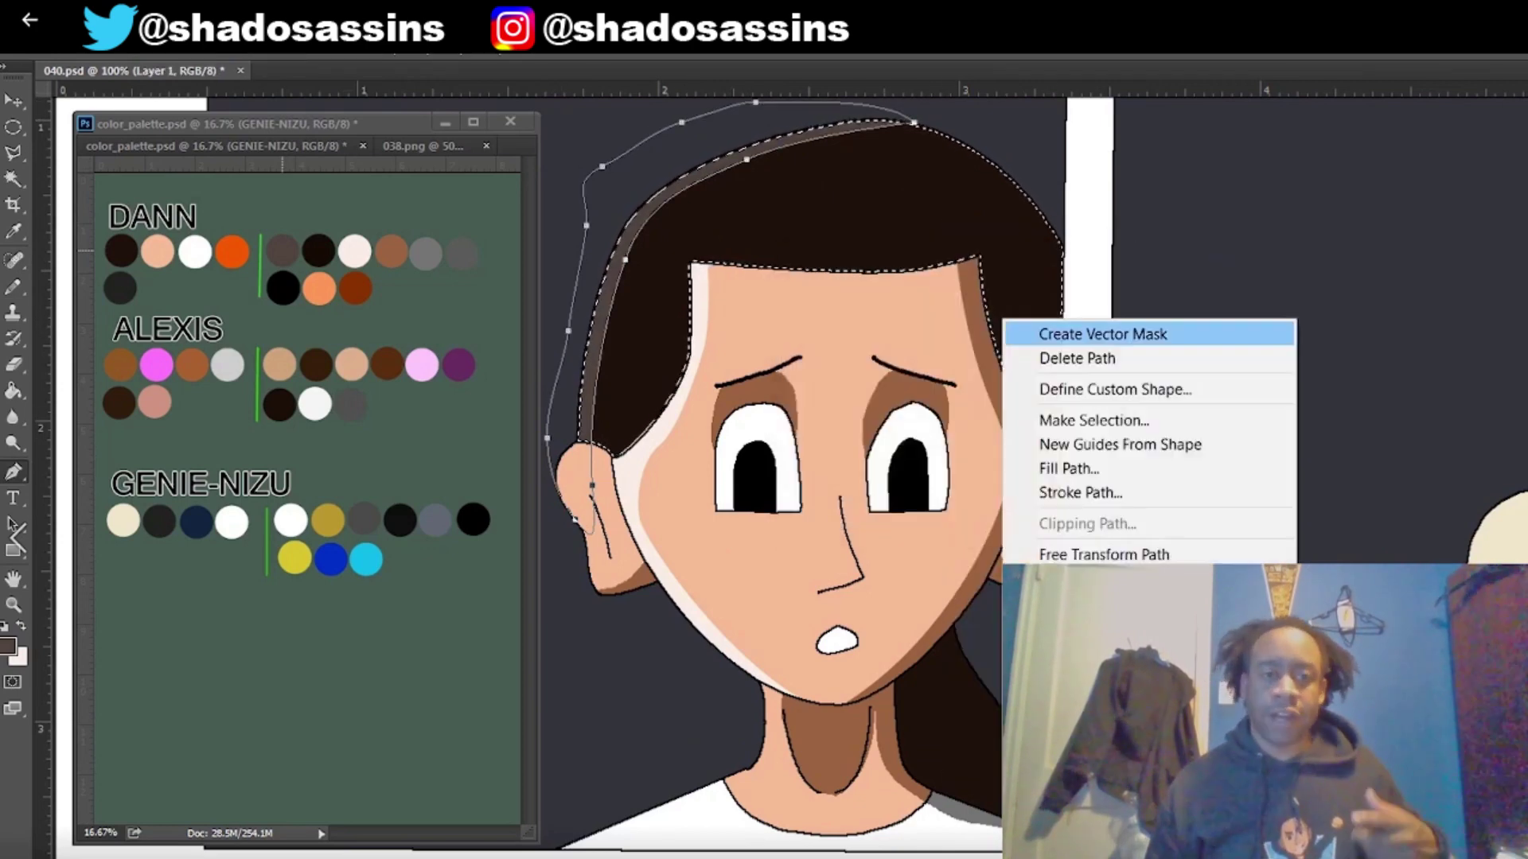
pyautogui.click(1041, 357)
pyautogui.click(267, 12)
pyautogui.click(296, 59)
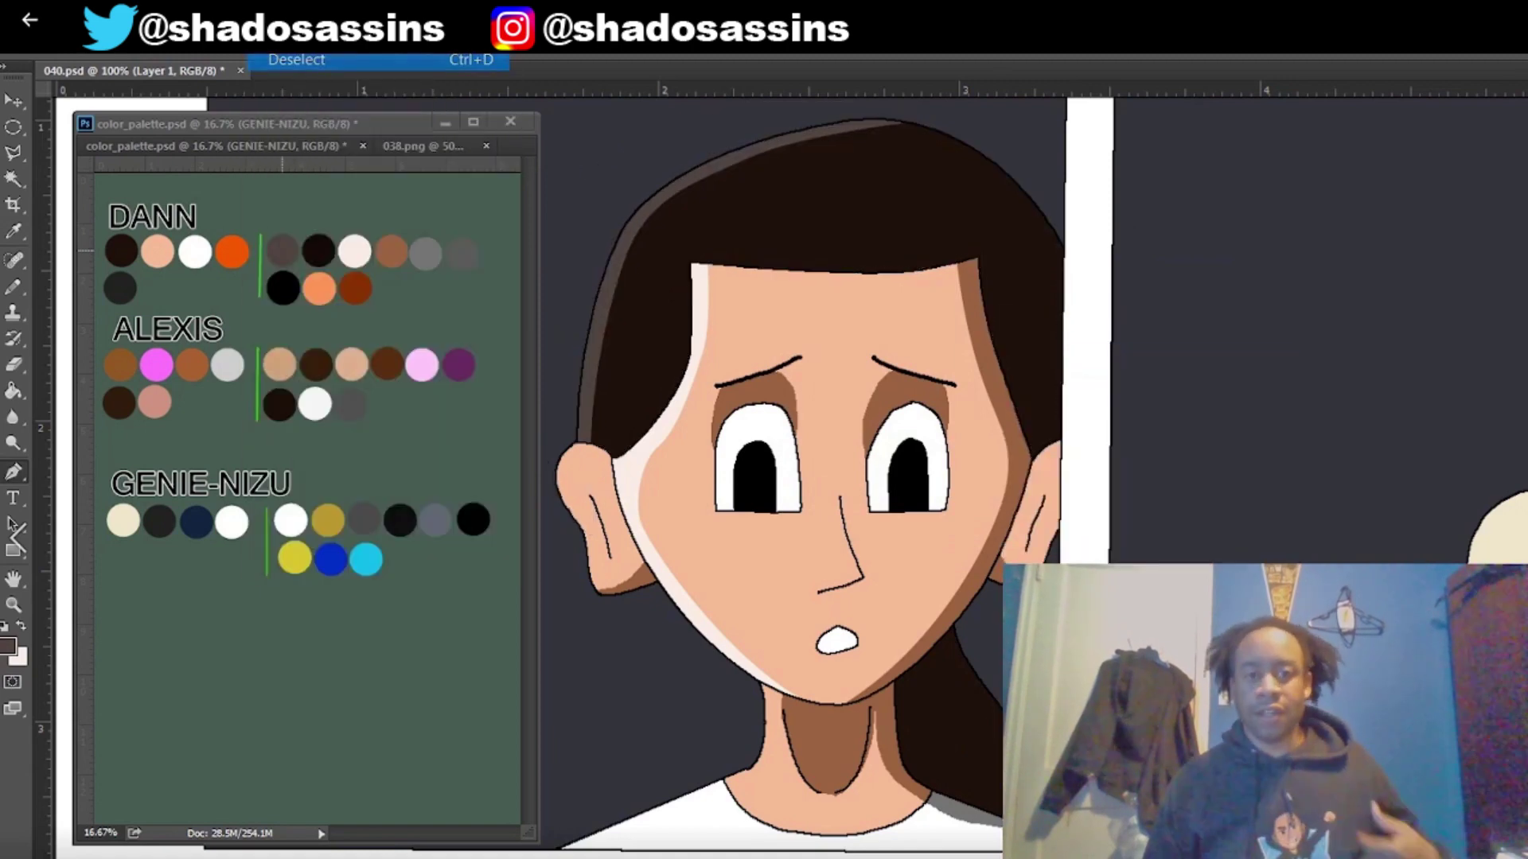
# Step: Darken the lower background of the first panel with a large, soft black brush
pyautogui.hscroll(-2, 889, 470)
pyautogui.hscroll(-3, 796, 477)
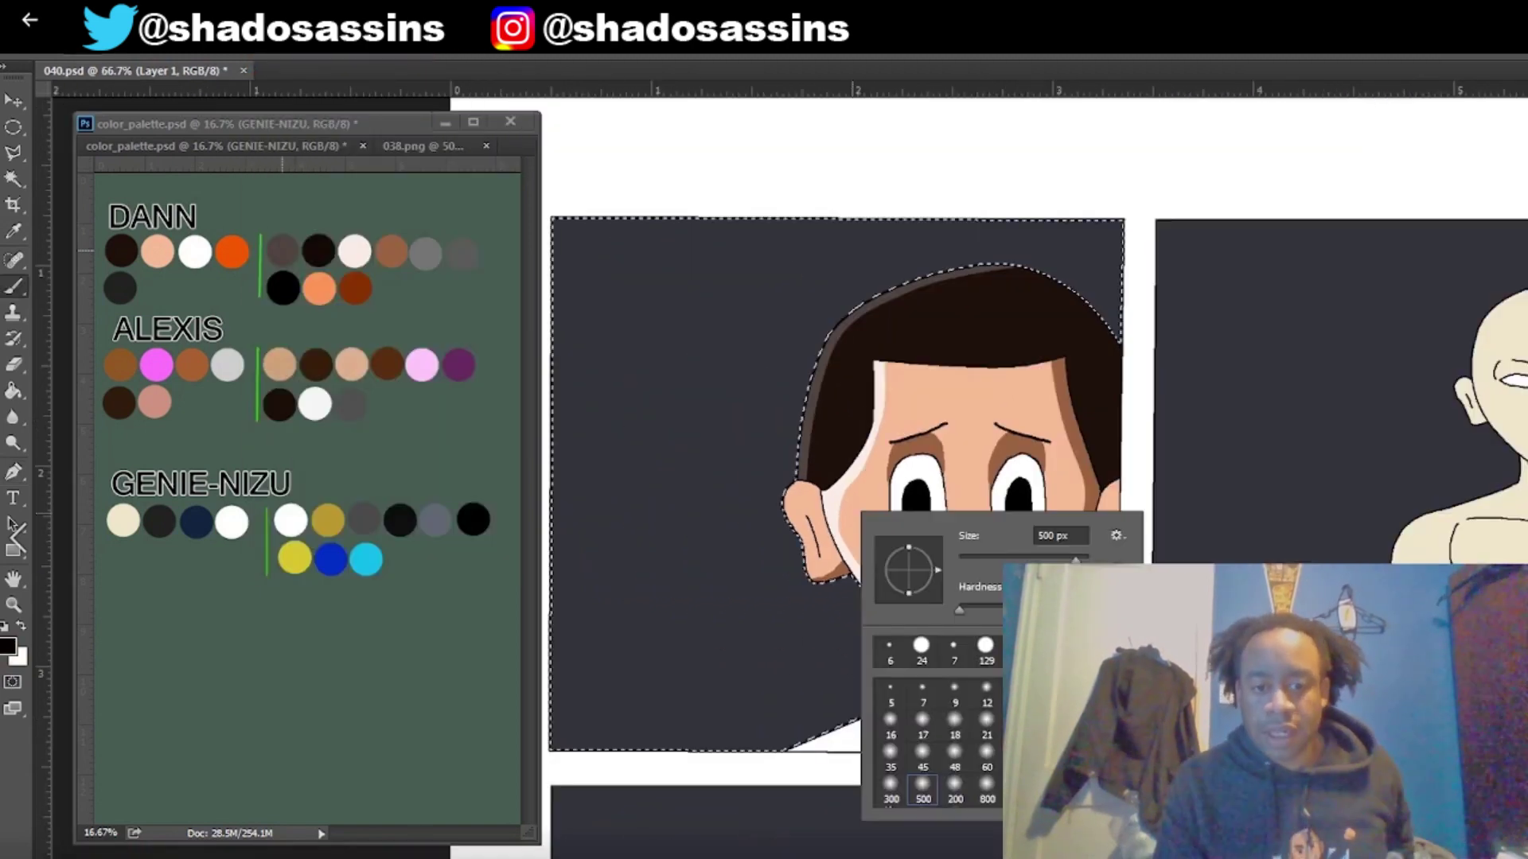
pyautogui.click(1063, 535)
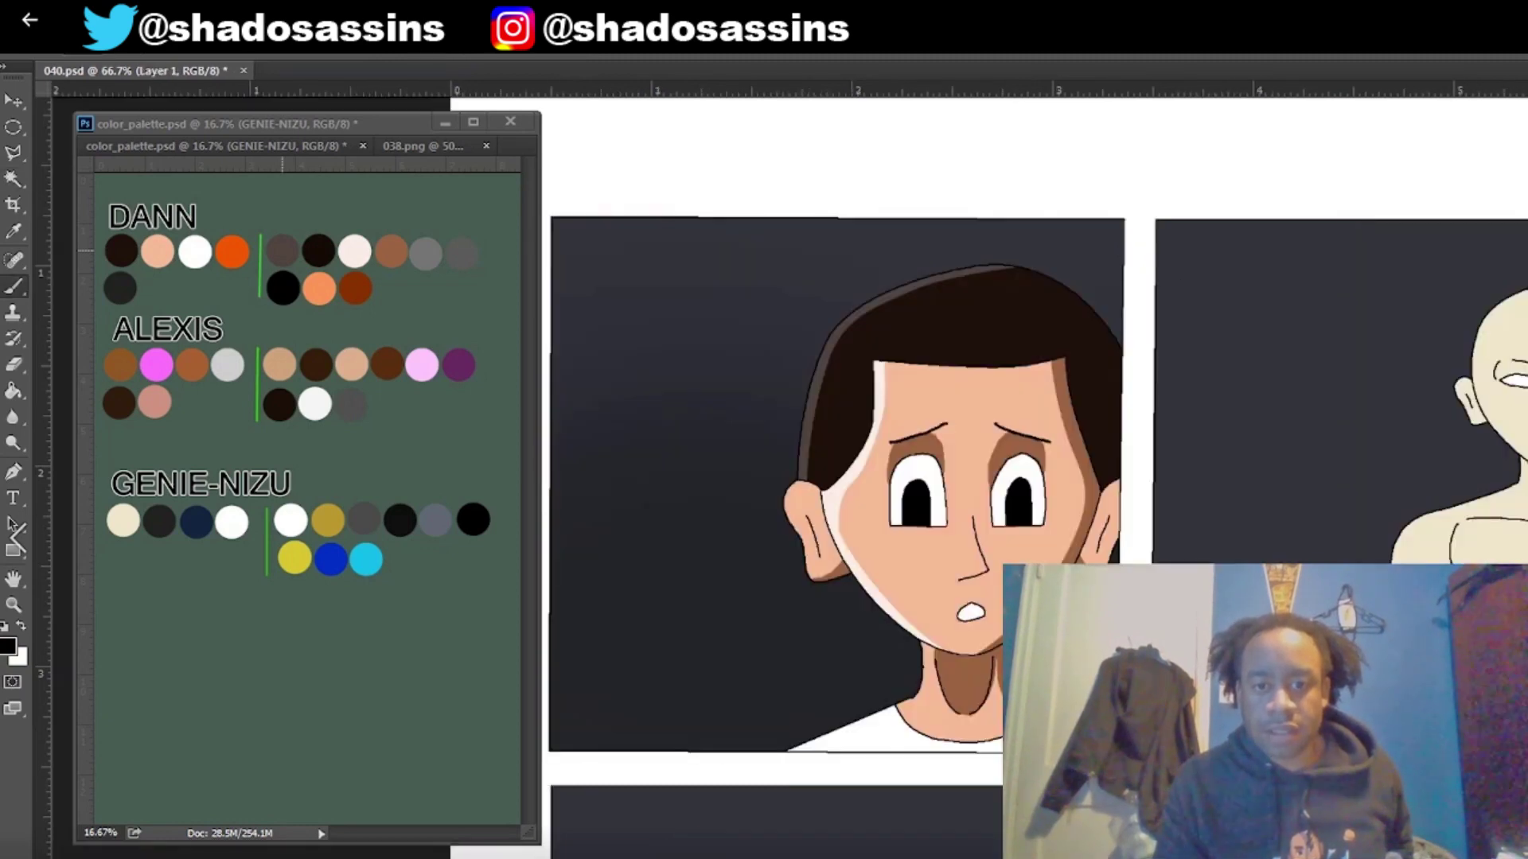
# Step: Select the bald character's face from the lineart and add a gold Pen-path shadow down the right edge of the head on Layer 1
pyautogui.press('w')
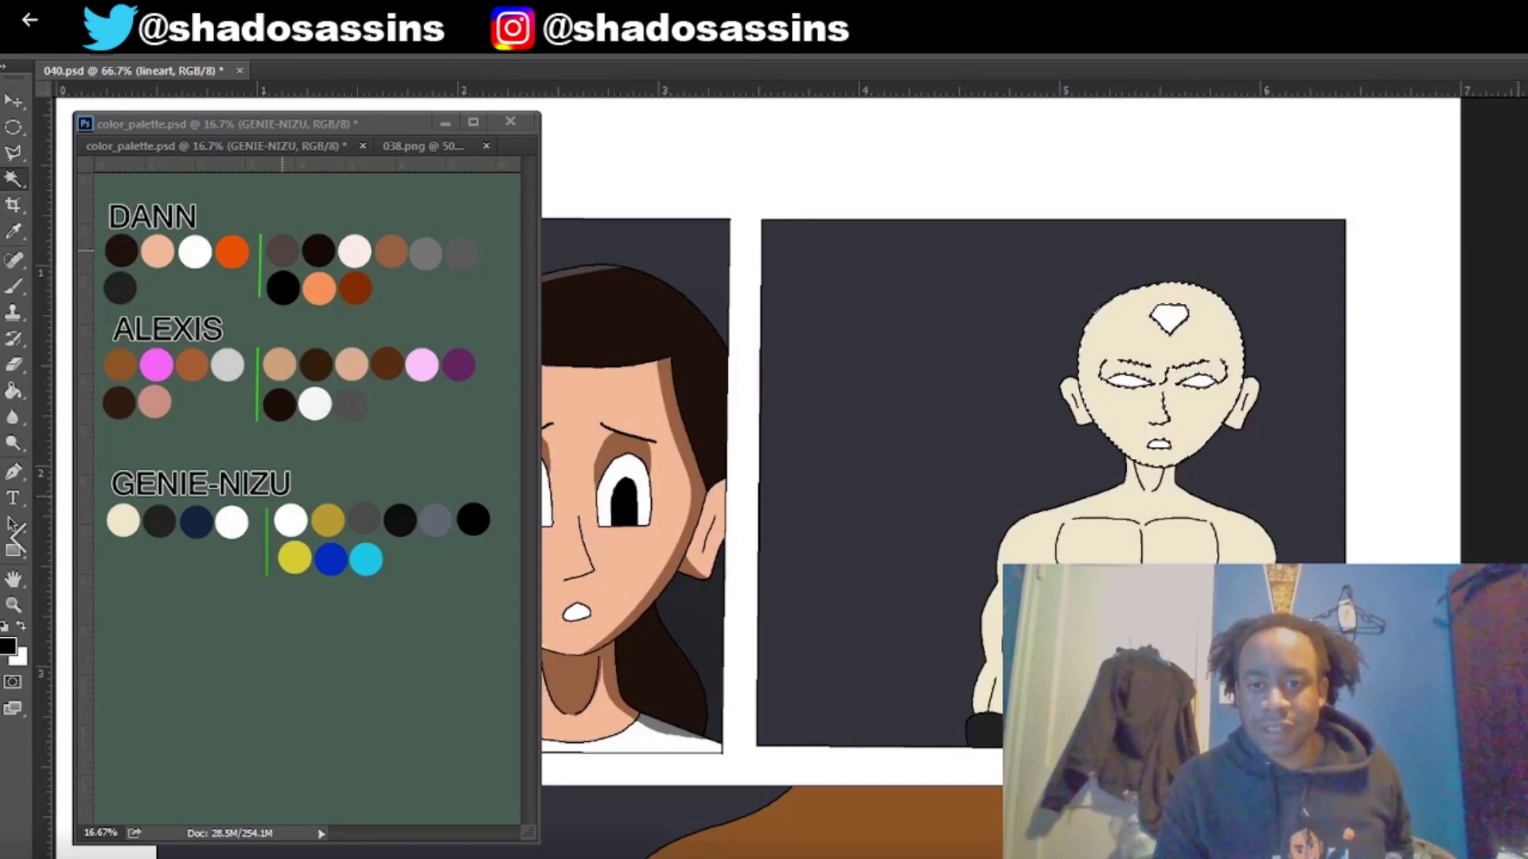
pyautogui.hotkey('alt', '[')
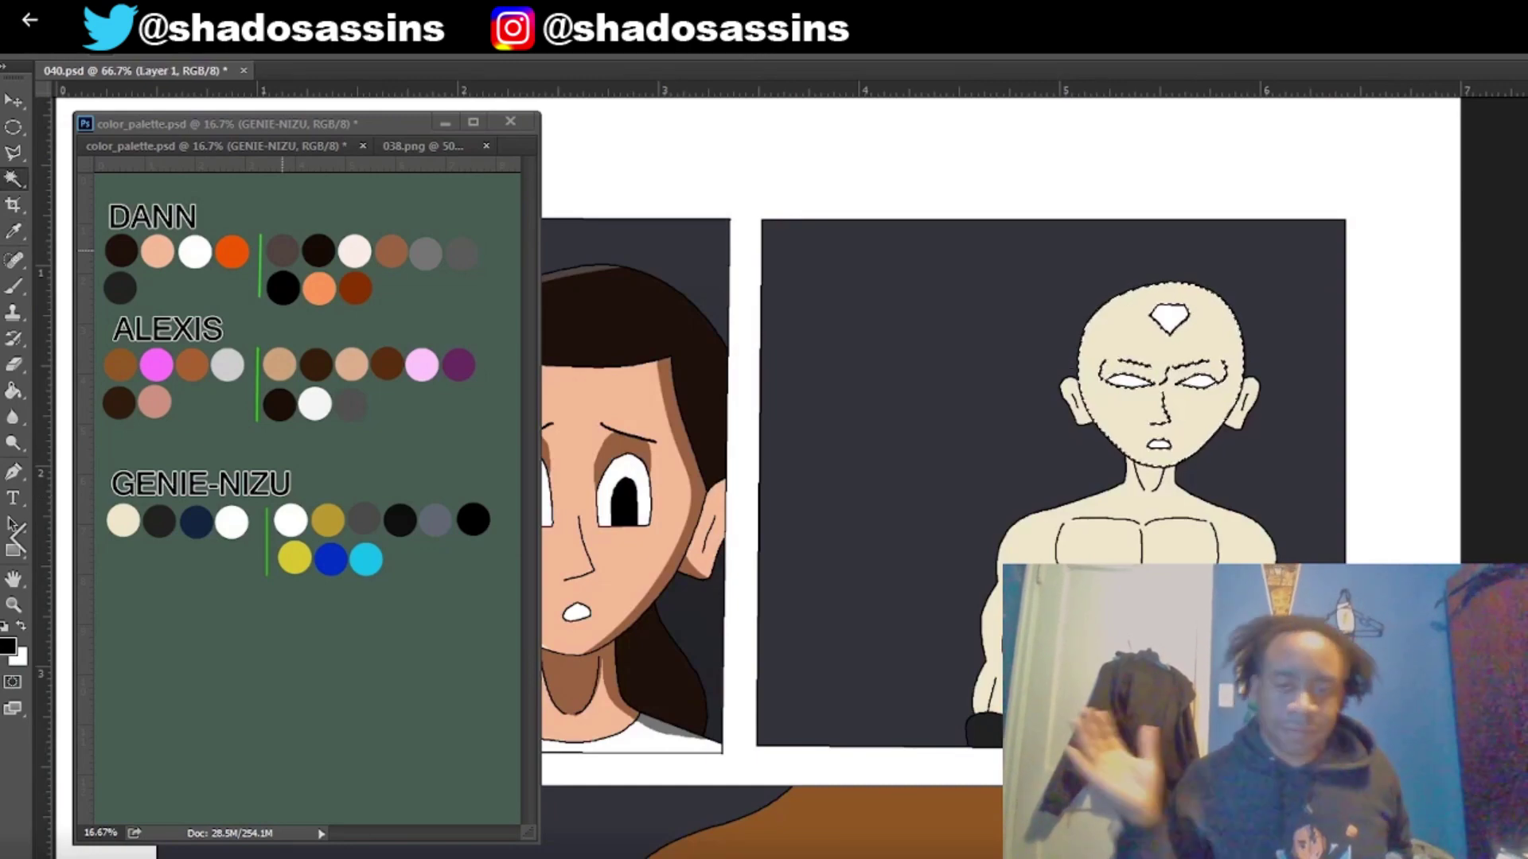
pyautogui.hotkey('ctrl', '+')
pyautogui.hotkey('ctrl', '+')
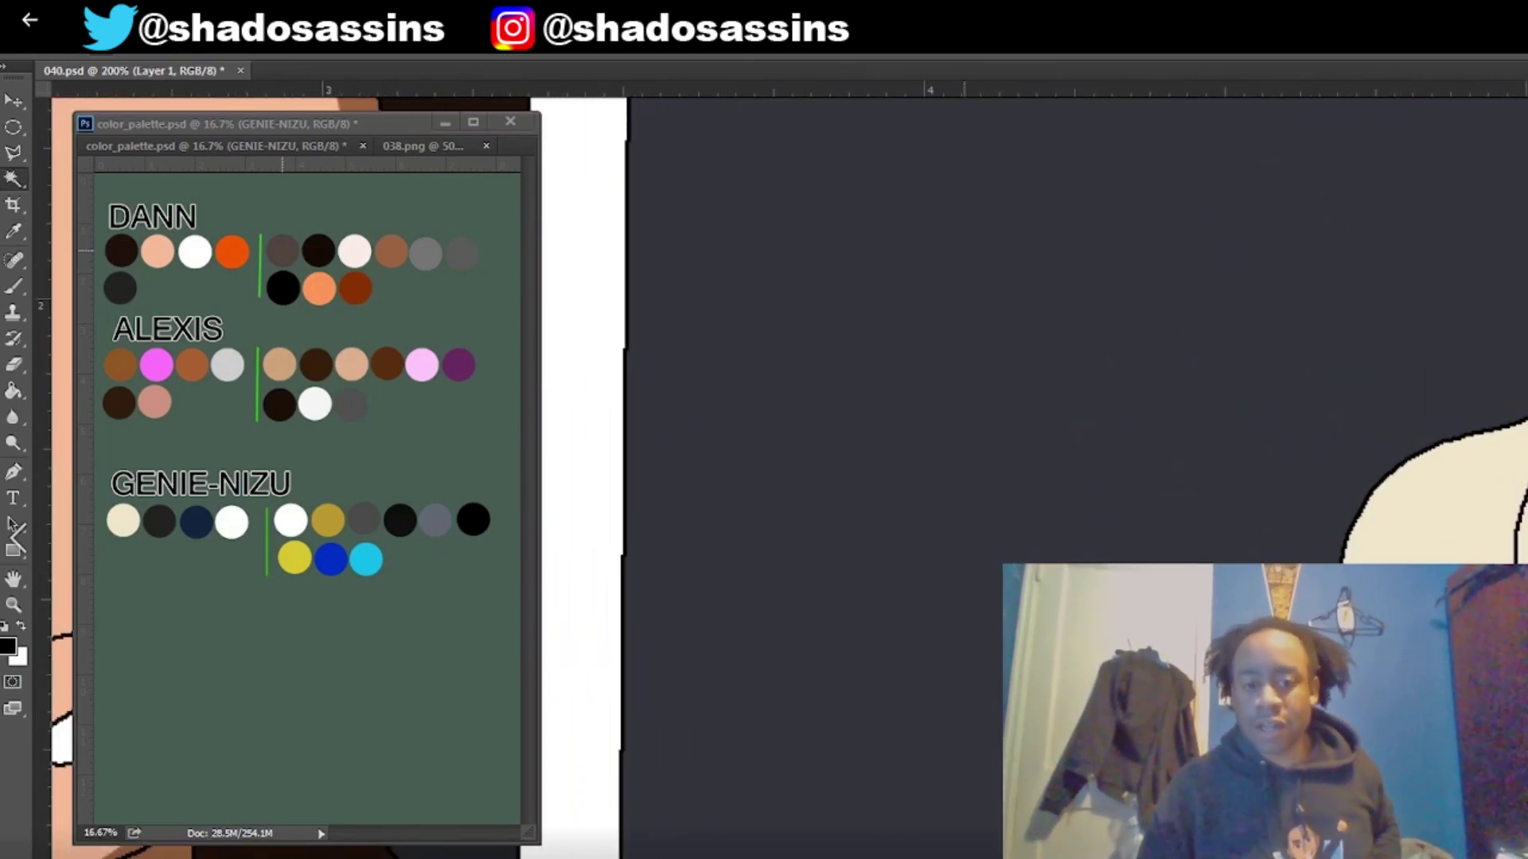
pyautogui.scroll(1, 1364, 555)
pyautogui.click(1157, 159)
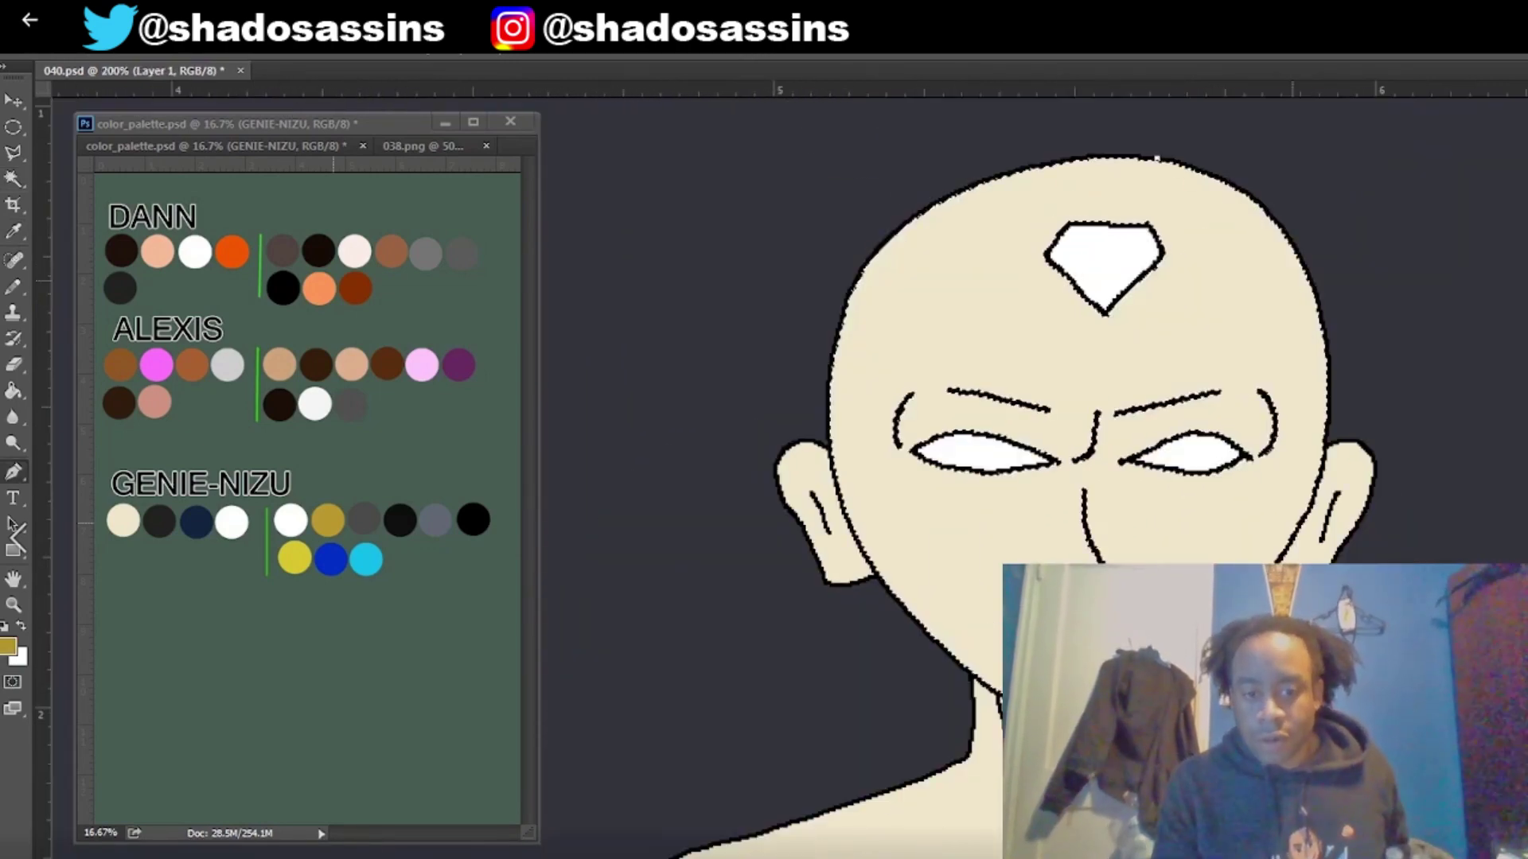
pyautogui.moveTo(1295, 295); pyautogui.dragTo(1315, 367)
pyautogui.moveTo(1302, 486); pyautogui.dragTo(1285, 521)
pyautogui.click(771, 804)
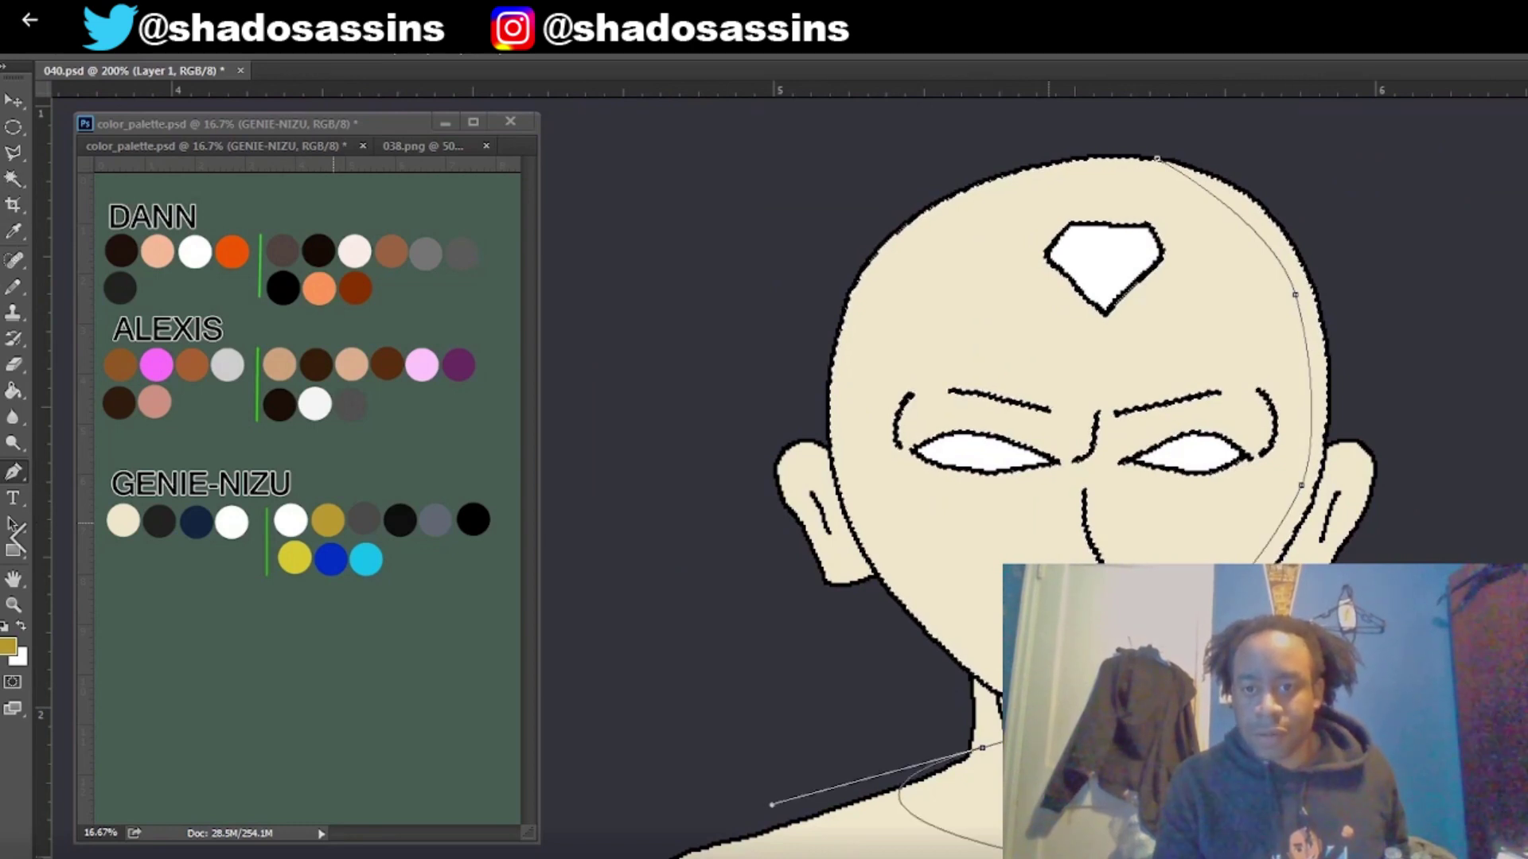
pyautogui.click(1464, 250)
# Step: Paint gold shadows above the bald character's eyes with a small hard brush
pyautogui.press('b')
pyautogui.rightClick(1047, 440)
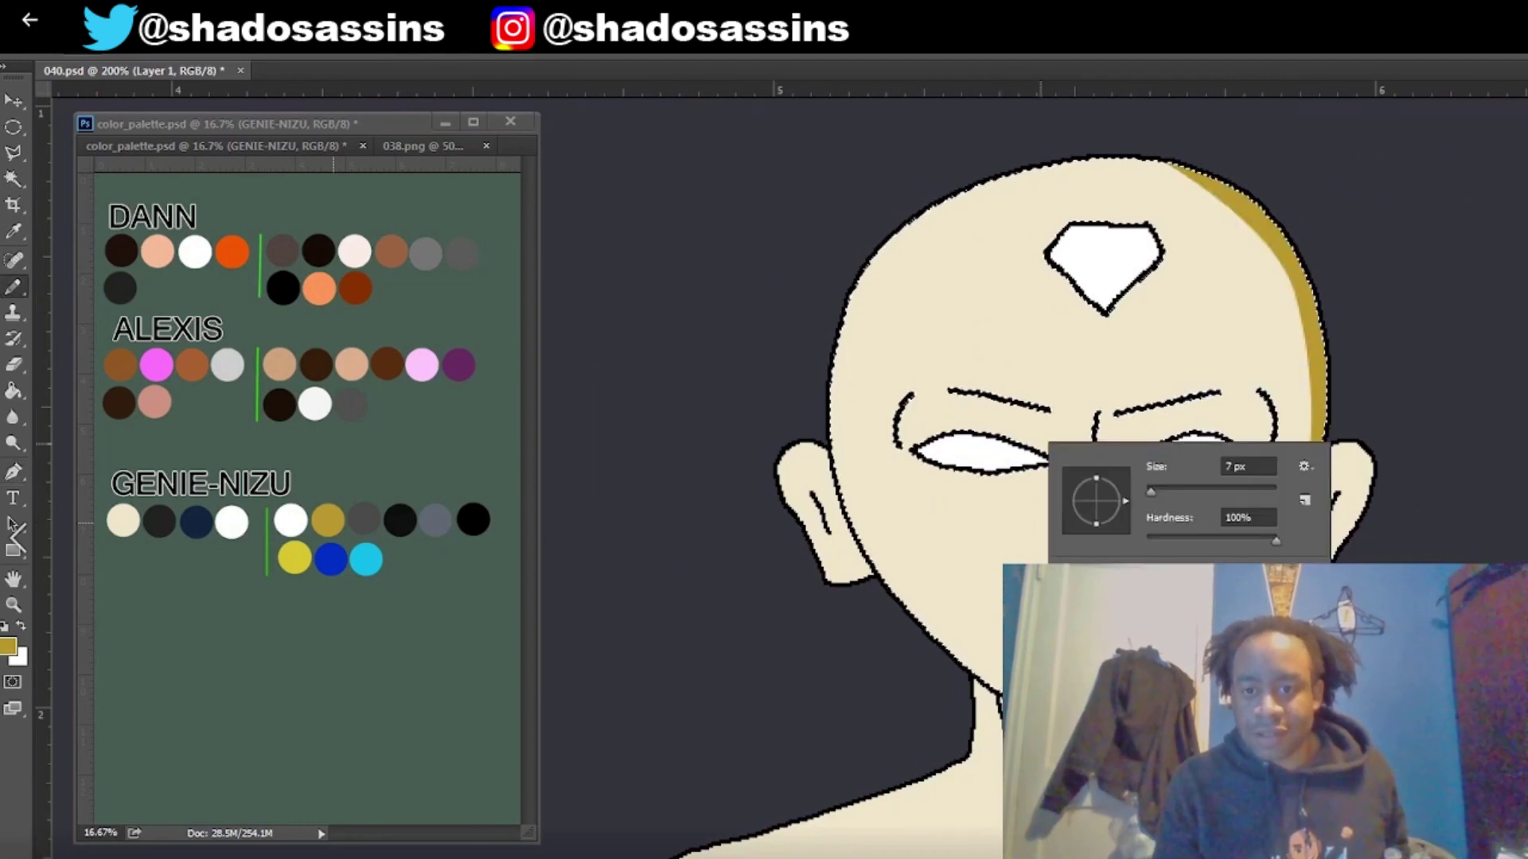
pyautogui.press('Return')
pyautogui.moveTo(907, 449); pyautogui.dragTo(980, 432)
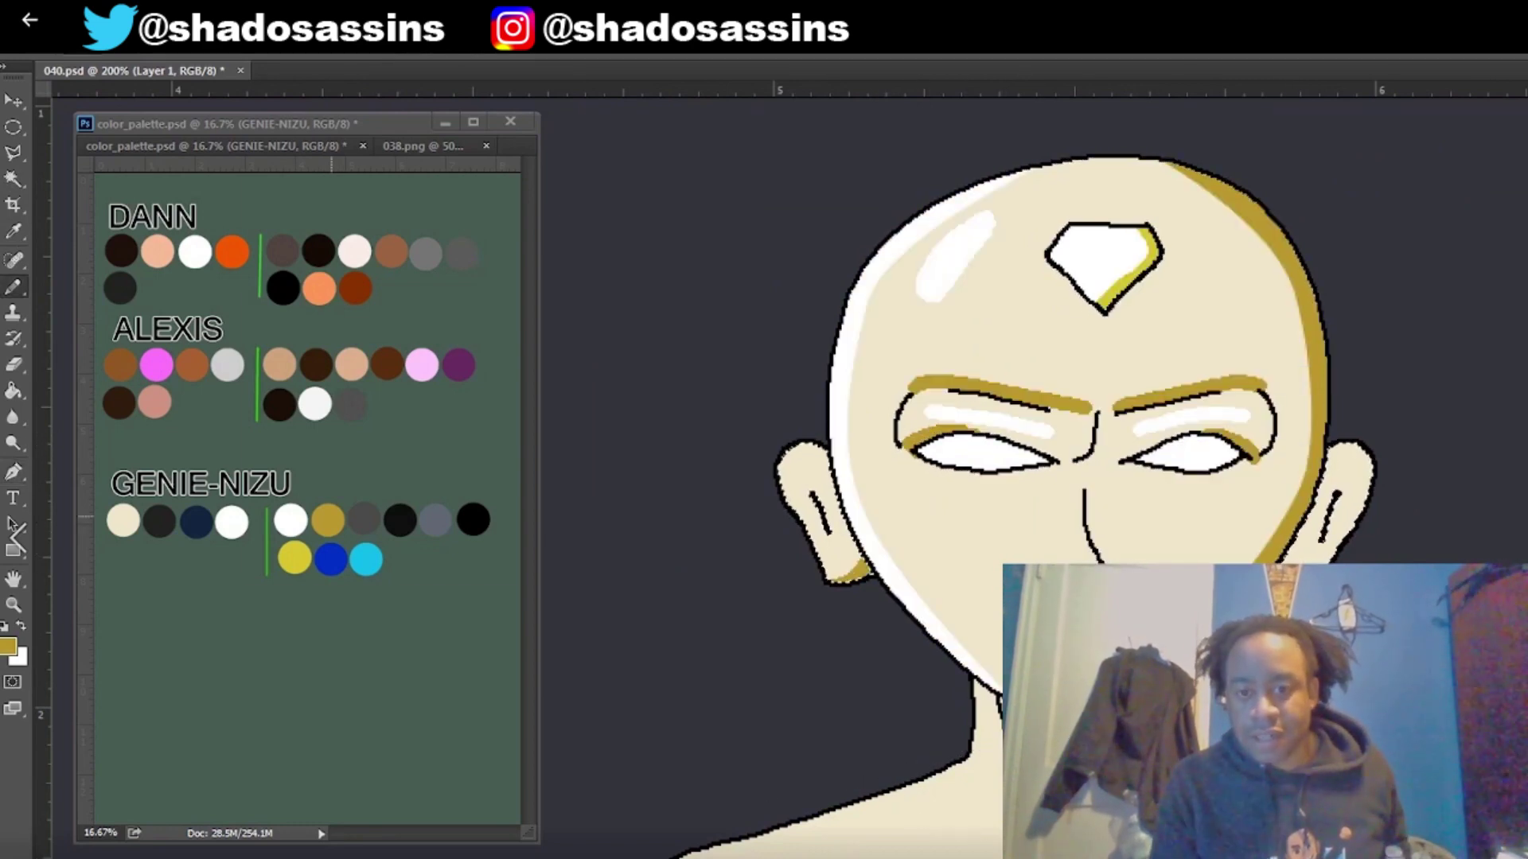
# Step: Select the bald character's body, paint gold shadows and white highlights on the chest and abdomen, and finish by deselecting
pyautogui.press('w')
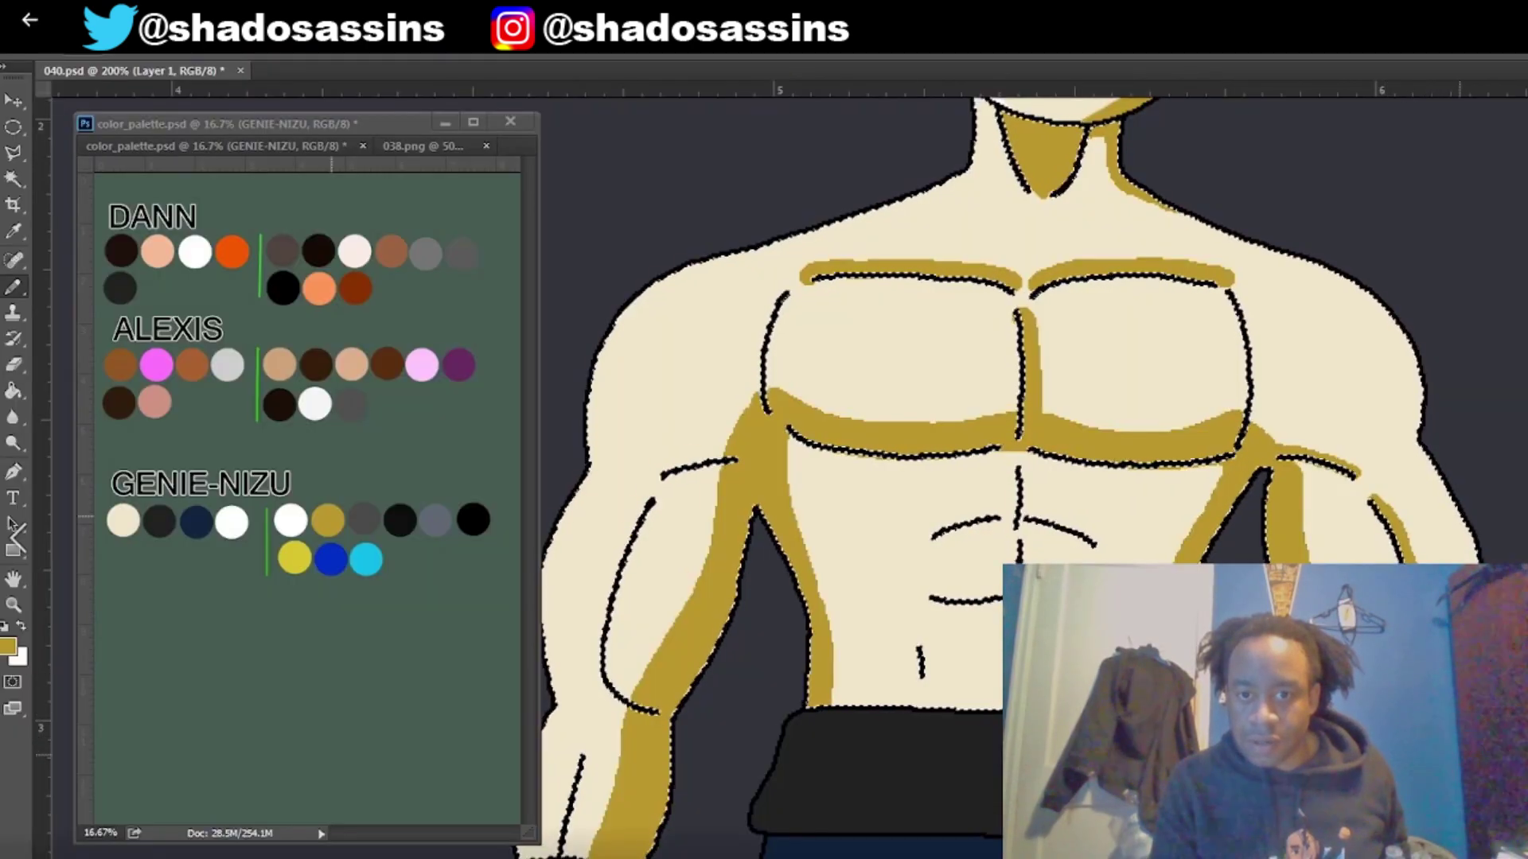
pyautogui.keyDown('alt'); pyautogui.click(288, 523); pyautogui.keyUp('alt')
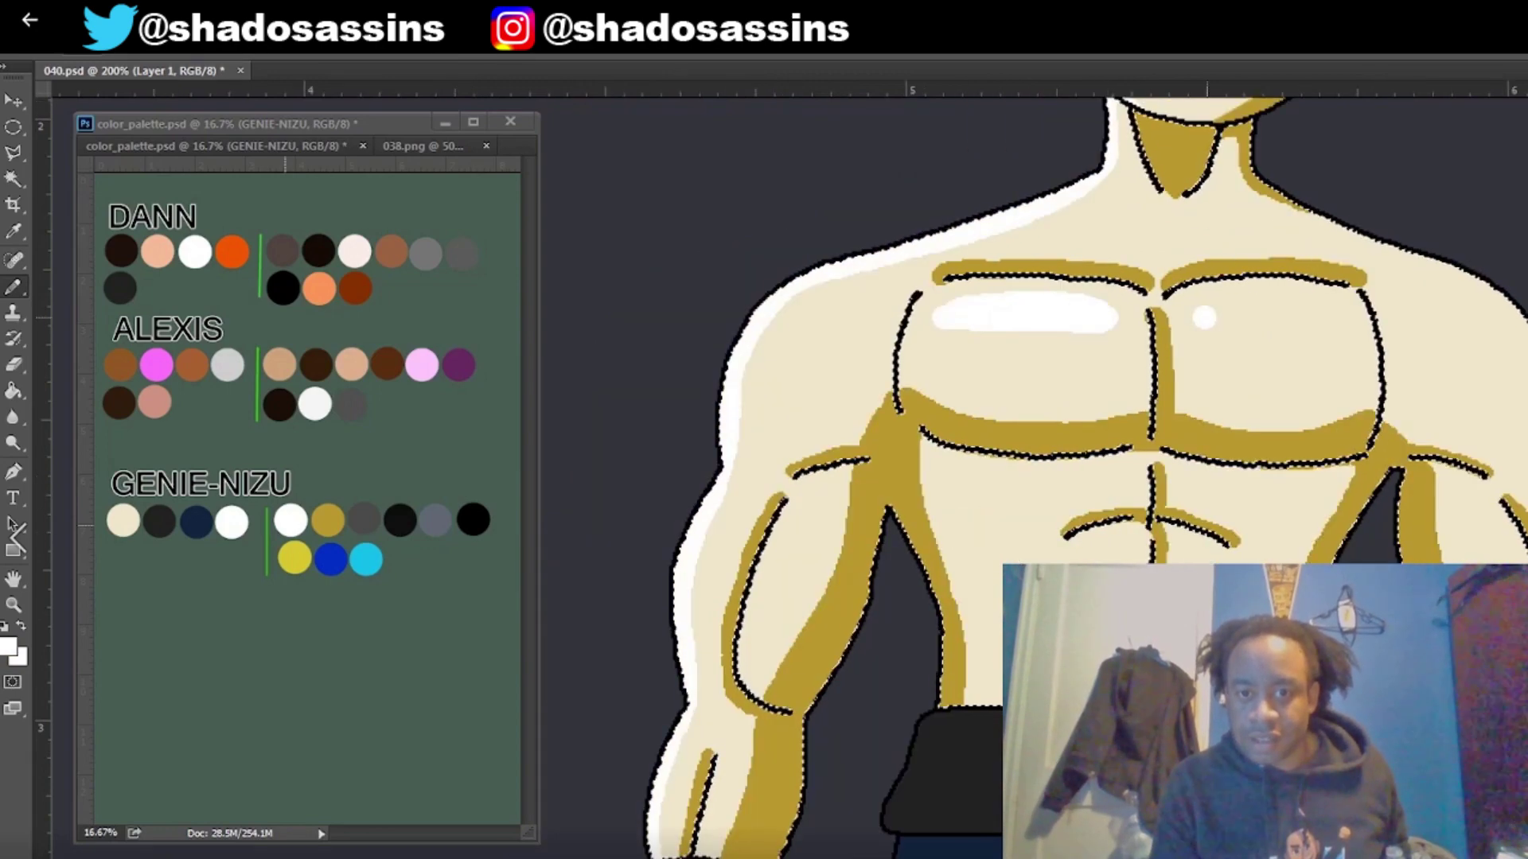
pyautogui.moveTo(1209, 314); pyautogui.dragTo(1345, 322)
pyautogui.moveTo(967, 477); pyautogui.dragTo(1006, 581)
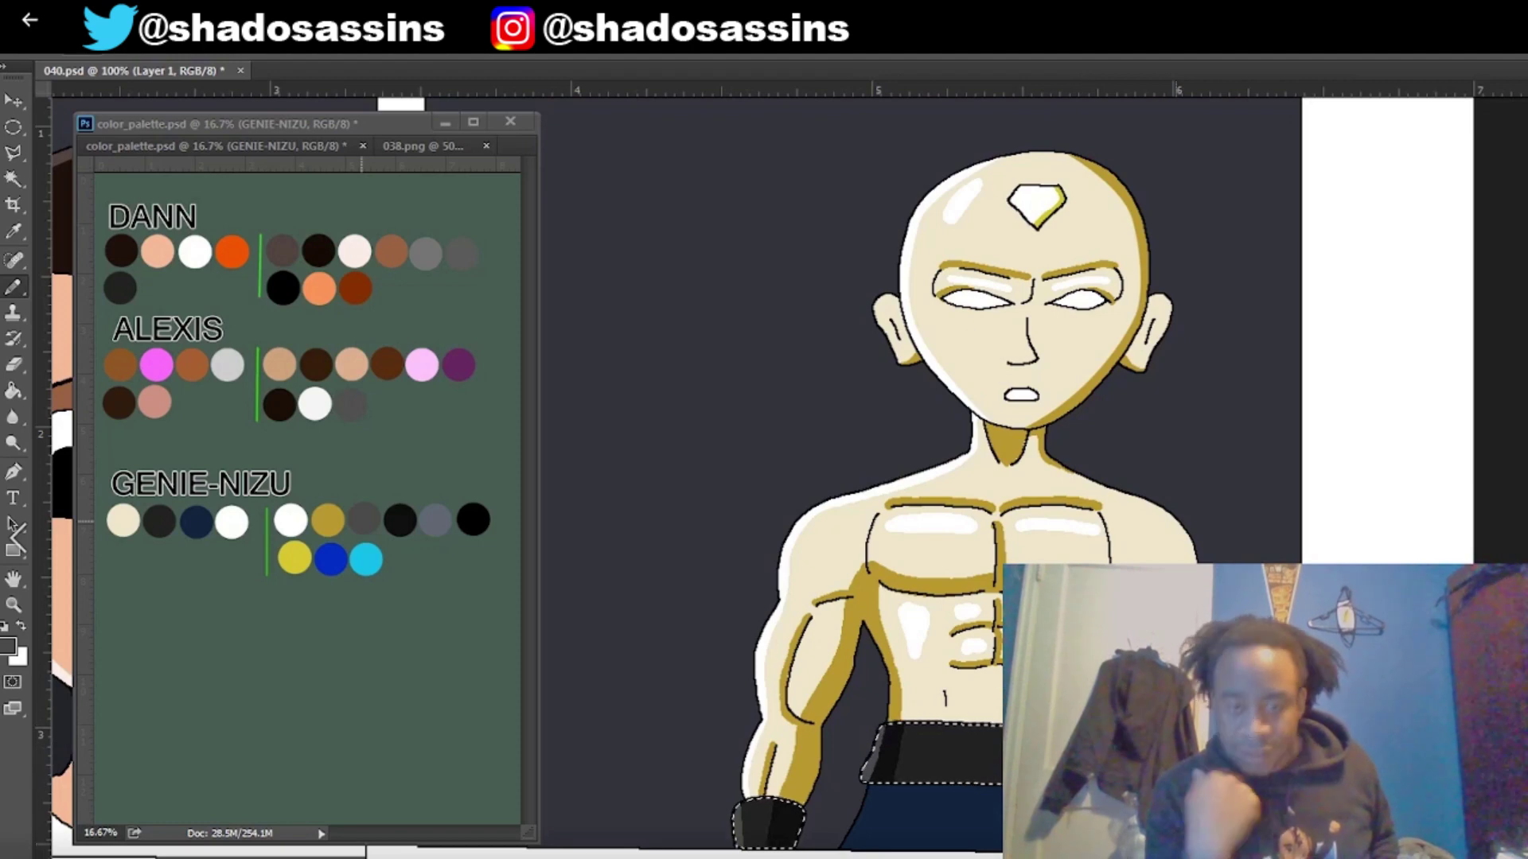
pyautogui.click(266, 45)
pyautogui.click(296, 60)
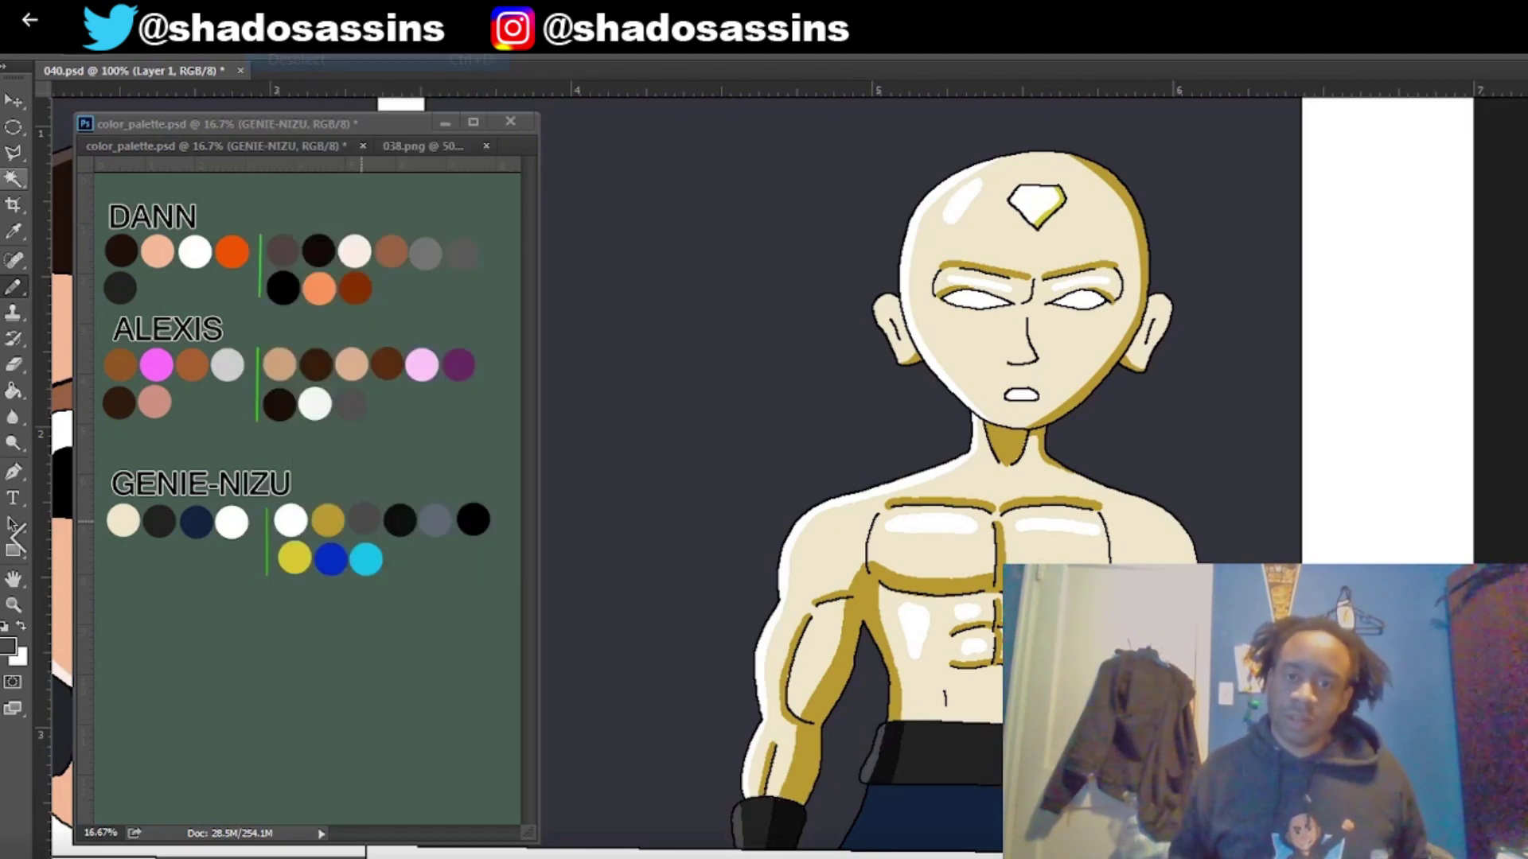
# Step: Select the dark blue trousers using the lineart copy layer, return to Layer 1 and sample the slate-grey GENIE-NIZU swatch
pyautogui.hotkey('alt', ']')
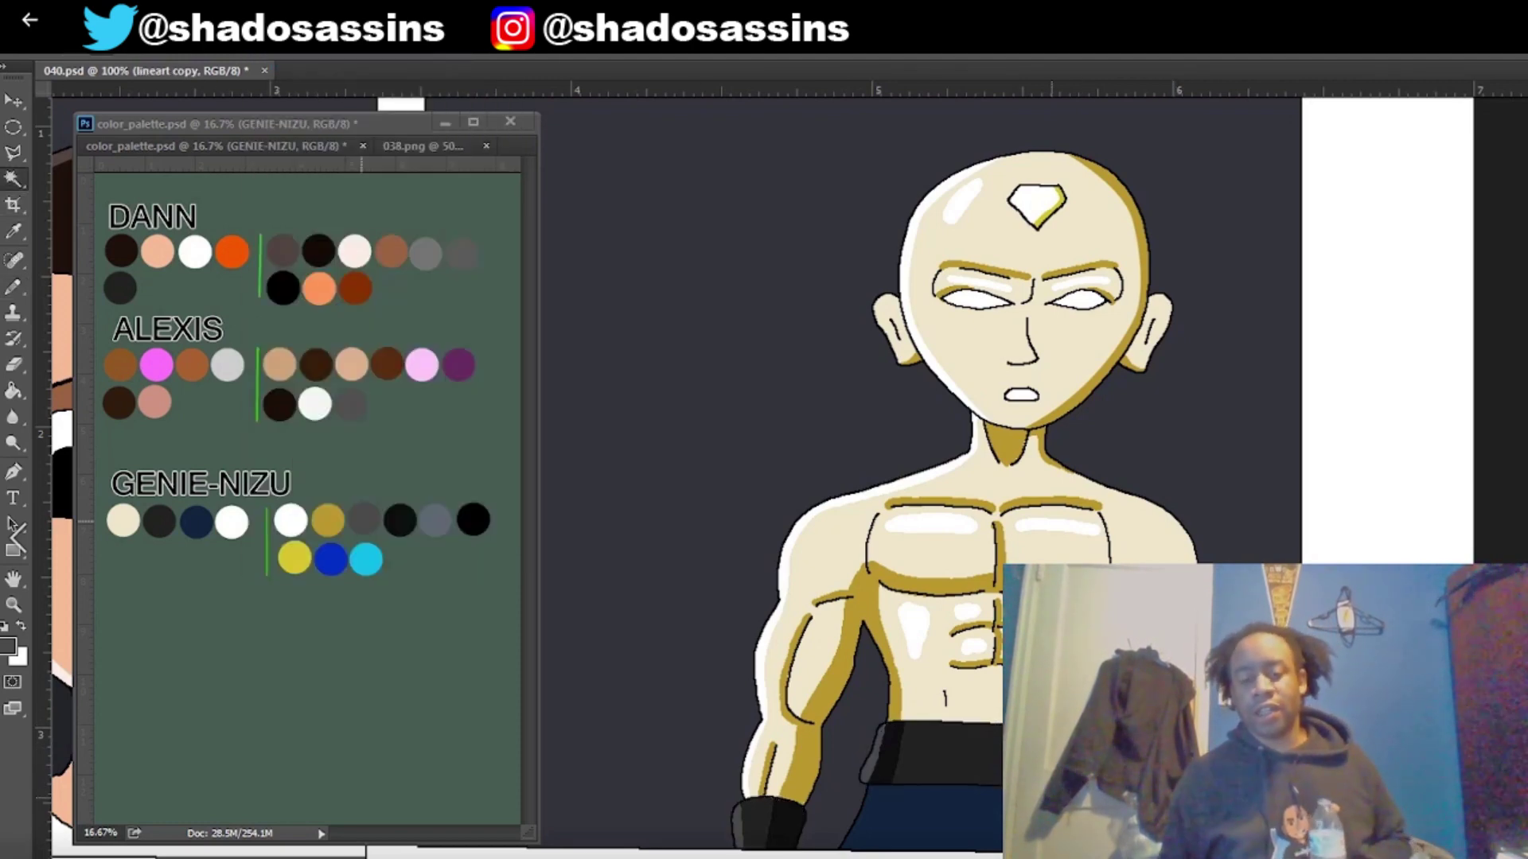
pyautogui.click(1040, 817)
pyautogui.hotkey('alt', '[')
pyautogui.click(13, 231)
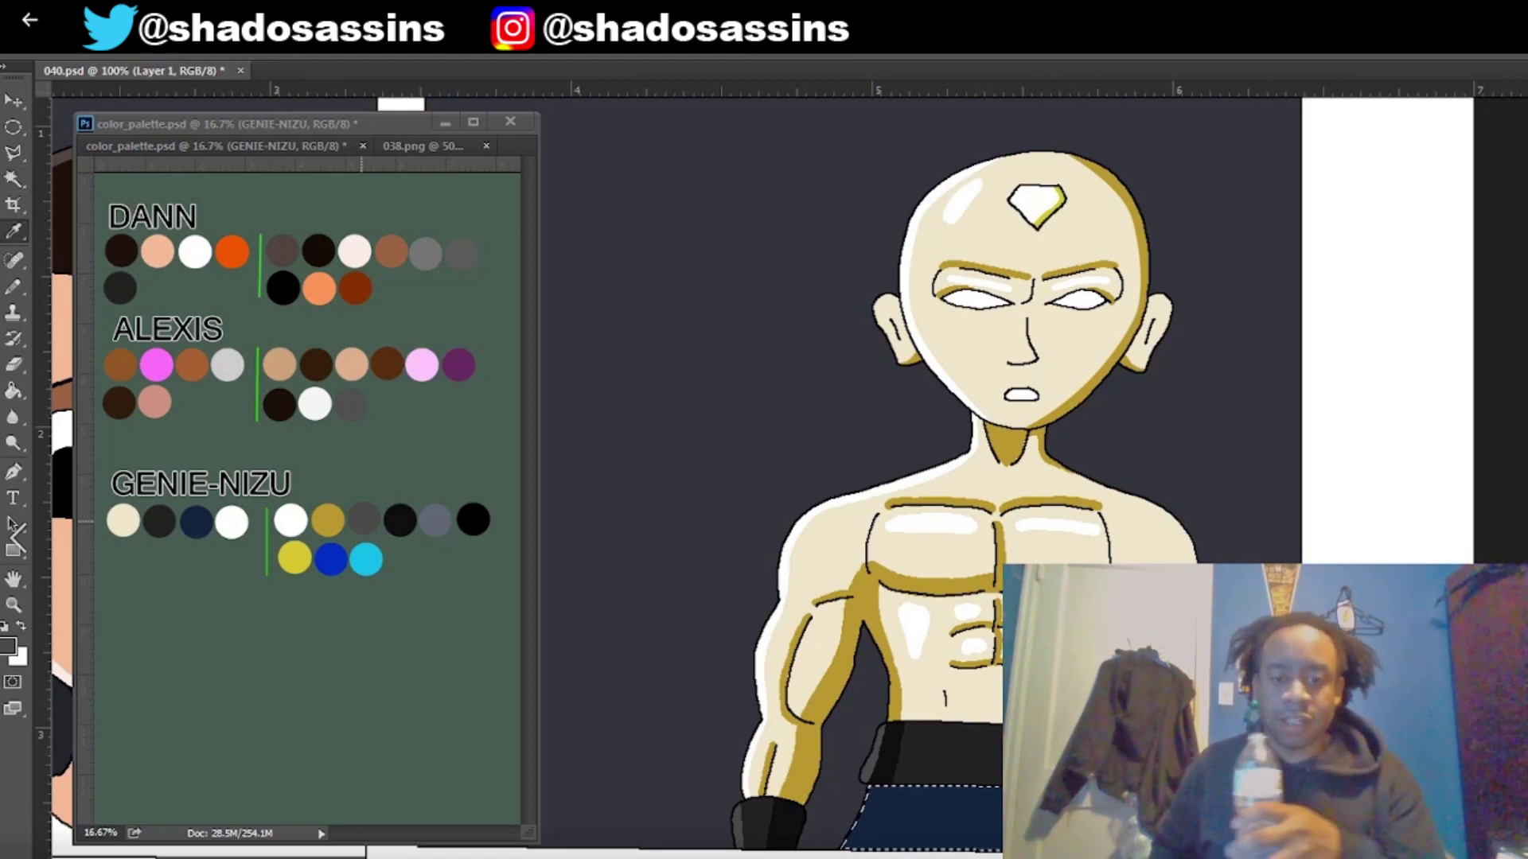
pyautogui.press('d')
pyautogui.press('b')
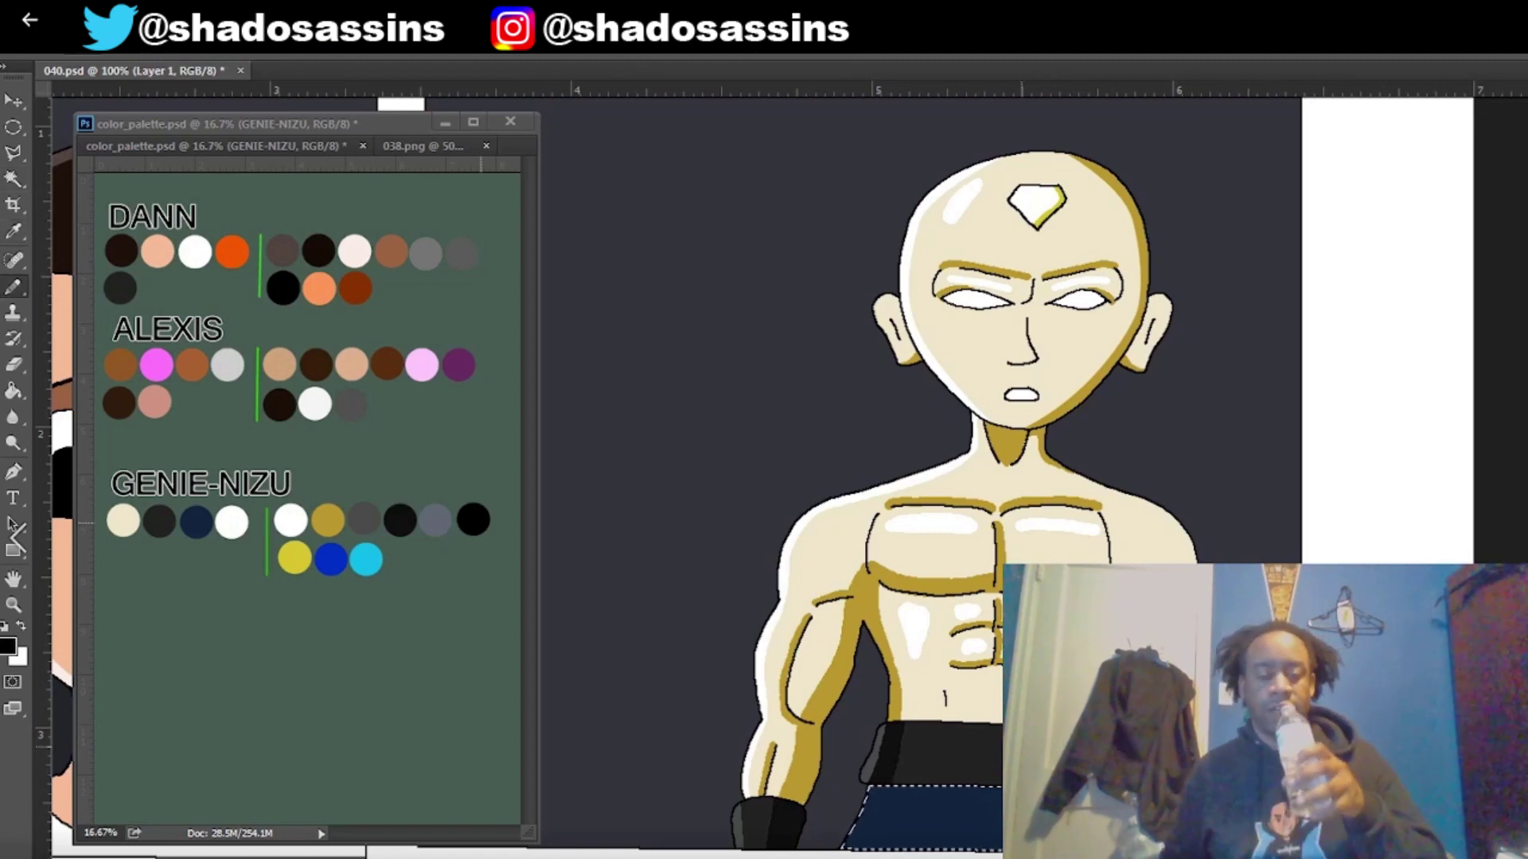
pyautogui.press('i')
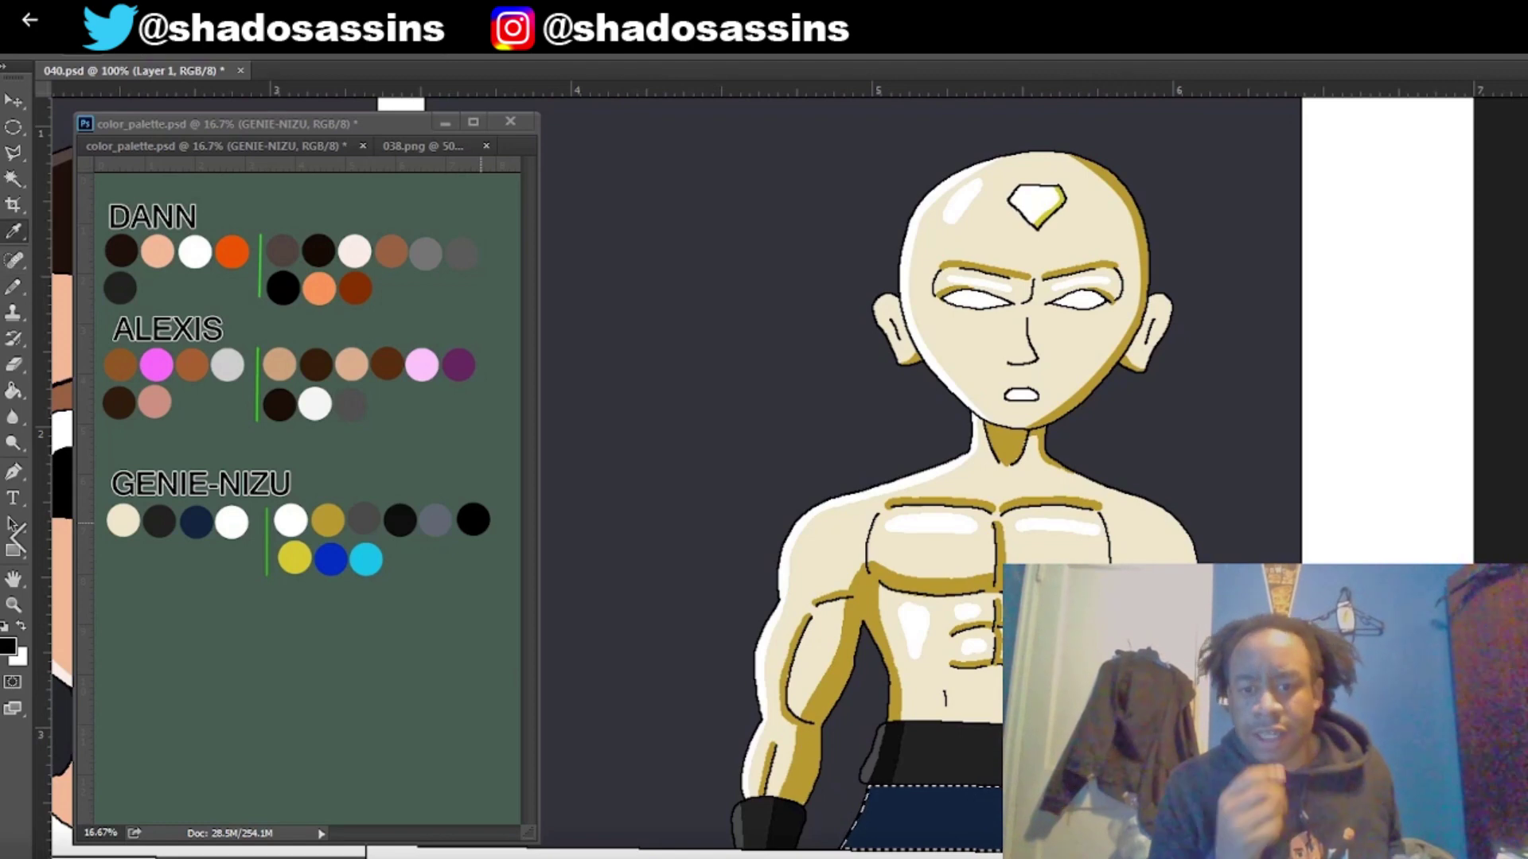
pyautogui.click(434, 522)
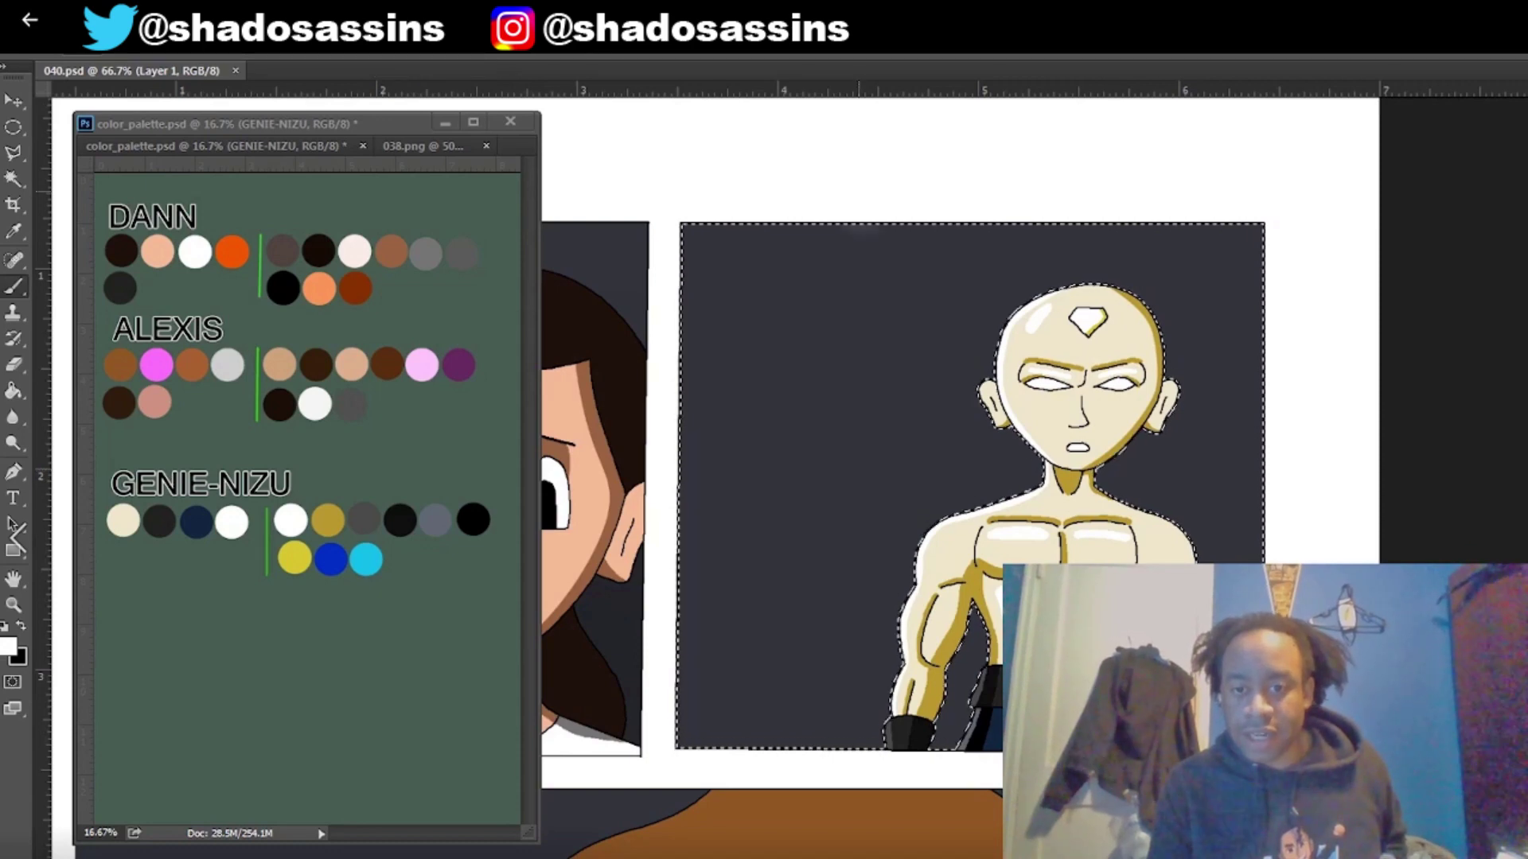
# Step: Paint a soft white glow behind the bald character and edge it with the blue and cyan GENIE-NIZU swatches
pyautogui.moveTo(858, 191); pyautogui.dragTo(852, 208)
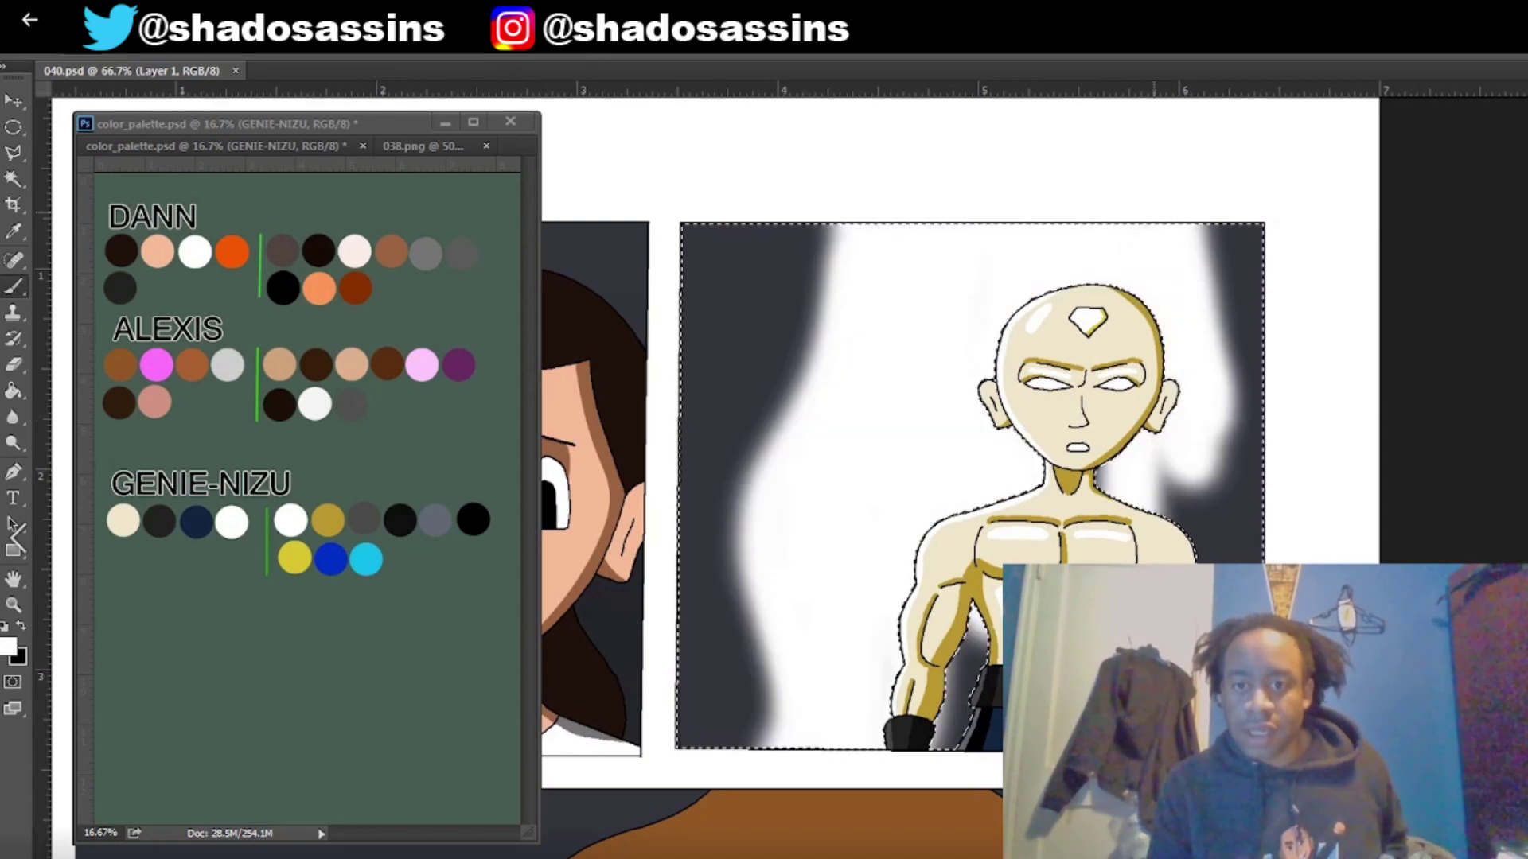
pyautogui.moveTo(1185, 342)
pyautogui.mouseDown()
pyautogui.moveTo(1217, 422)
pyautogui.moveTo(1196, 392)
pyautogui.mouseUp()
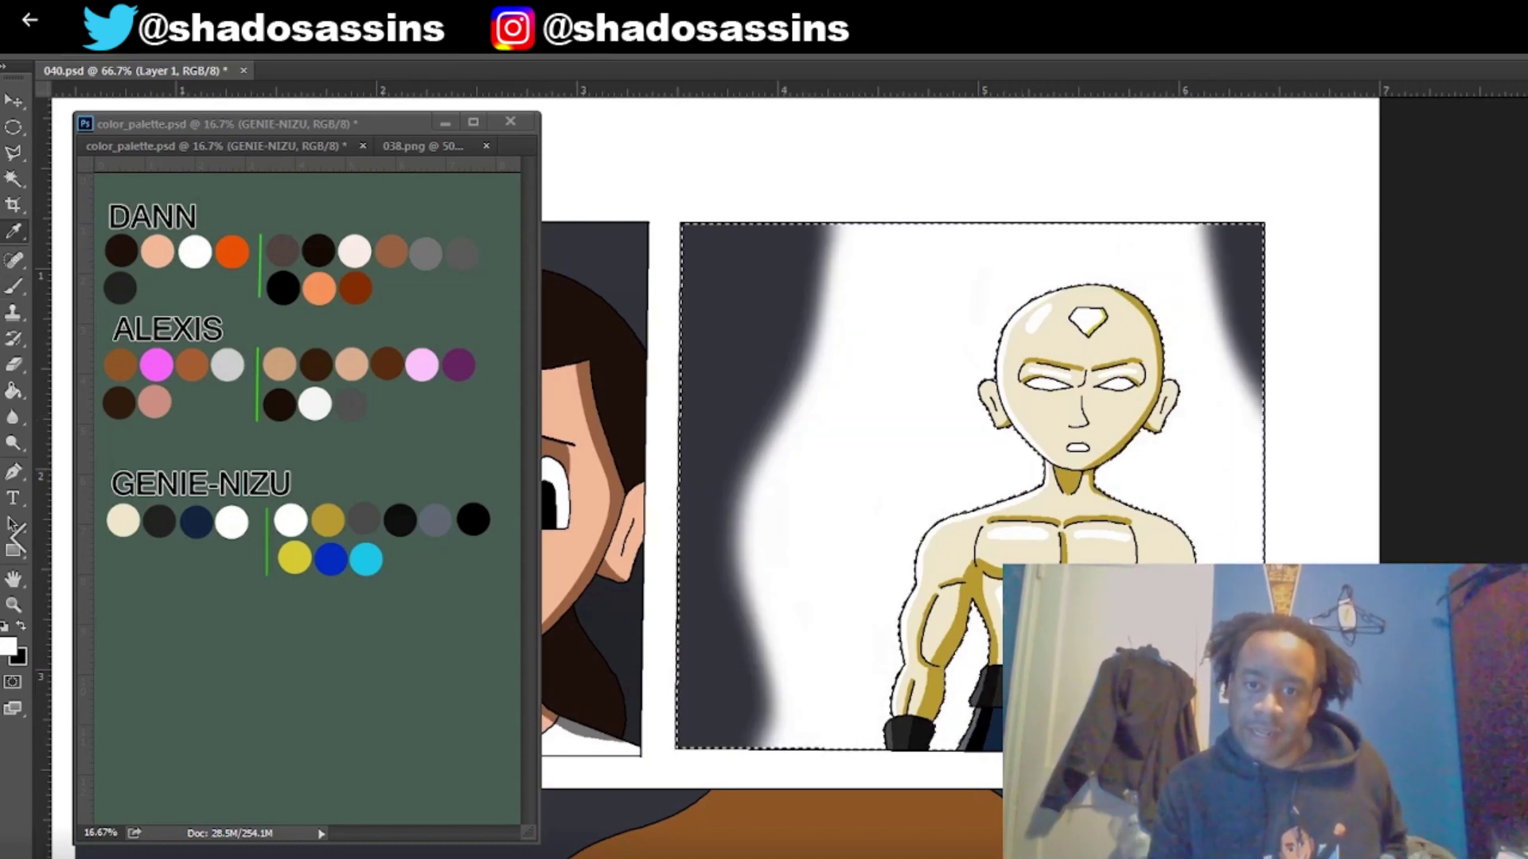
pyautogui.keyDown('alt'); pyautogui.click(331, 558); pyautogui.keyUp('alt')
pyautogui.moveTo(827, 225)
pyautogui.mouseDown()
pyautogui.moveTo(802, 367)
pyautogui.moveTo(773, 395)
pyautogui.moveTo(783, 414)
pyautogui.mouseUp()
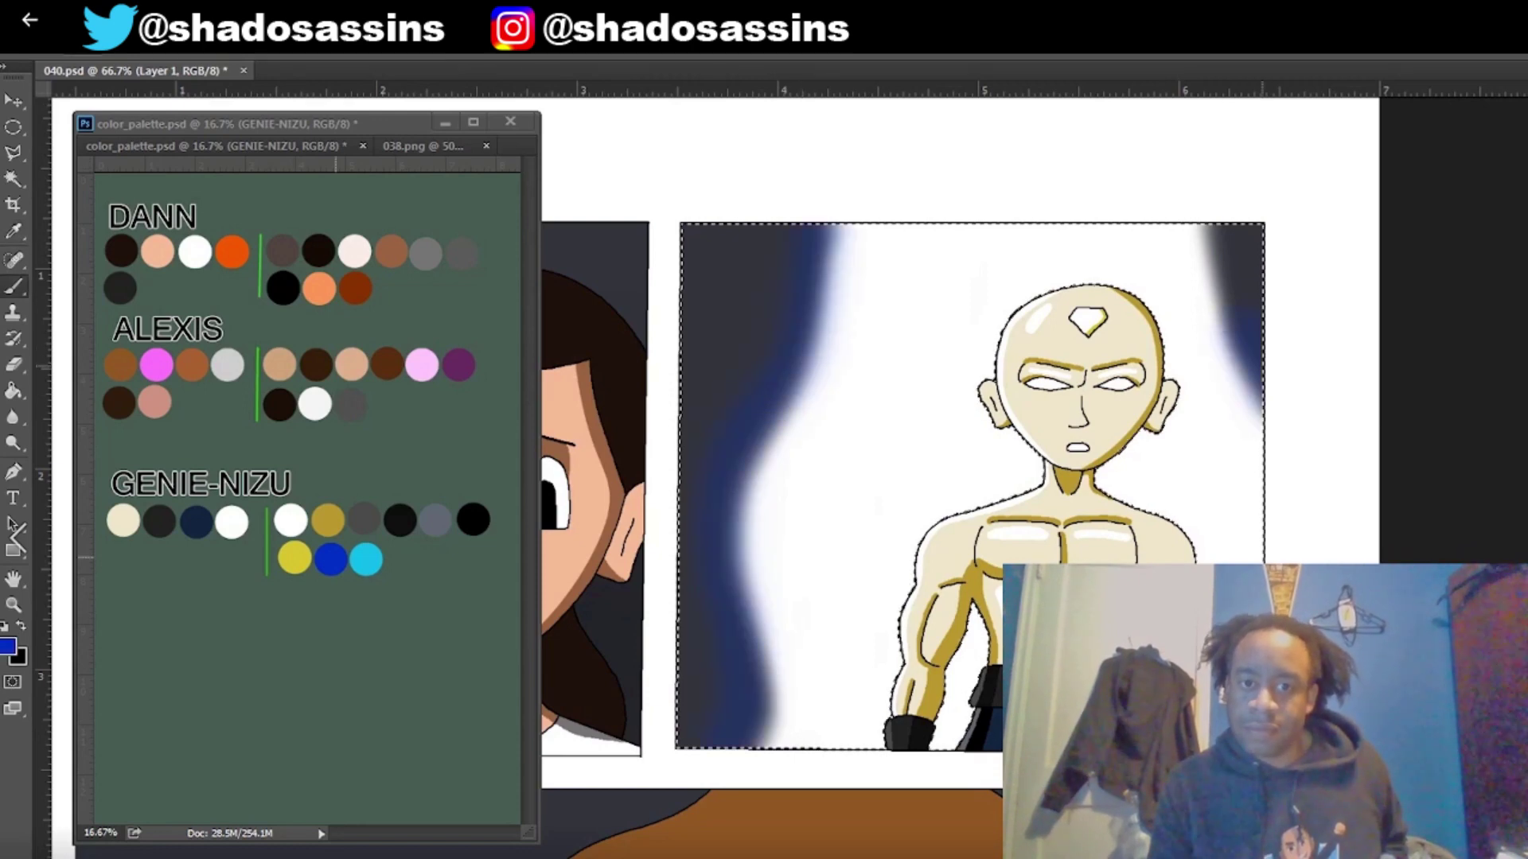
pyautogui.moveTo(1226, 326); pyautogui.dragTo(1215, 296)
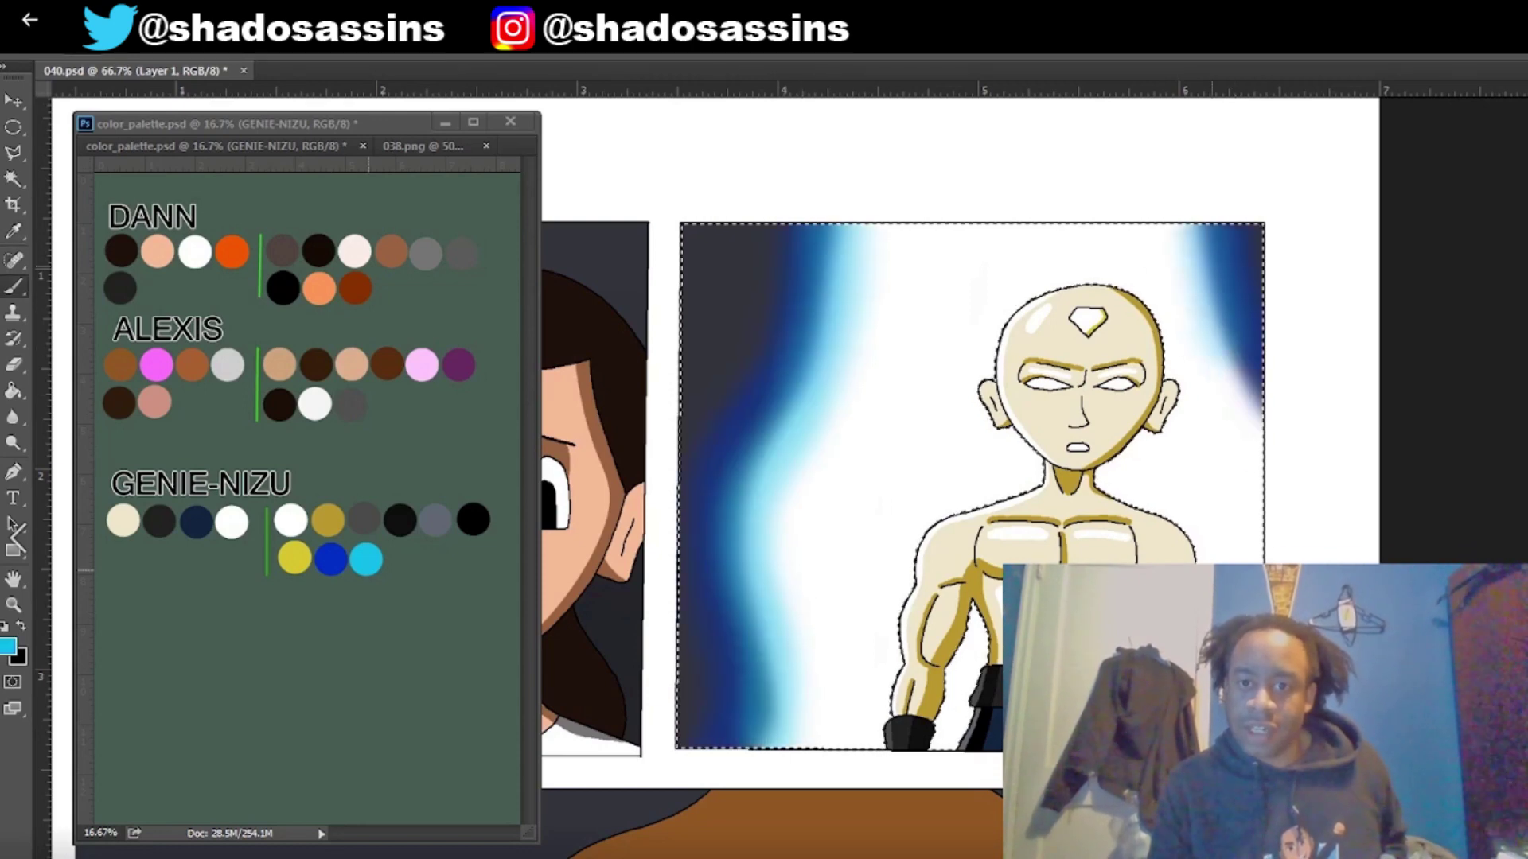
pyautogui.moveTo(1249, 429)
pyautogui.mouseDown()
pyautogui.moveTo(1226, 264)
pyautogui.moveTo(1251, 286)
pyautogui.moveTo(1253, 358)
pyautogui.mouseUp()
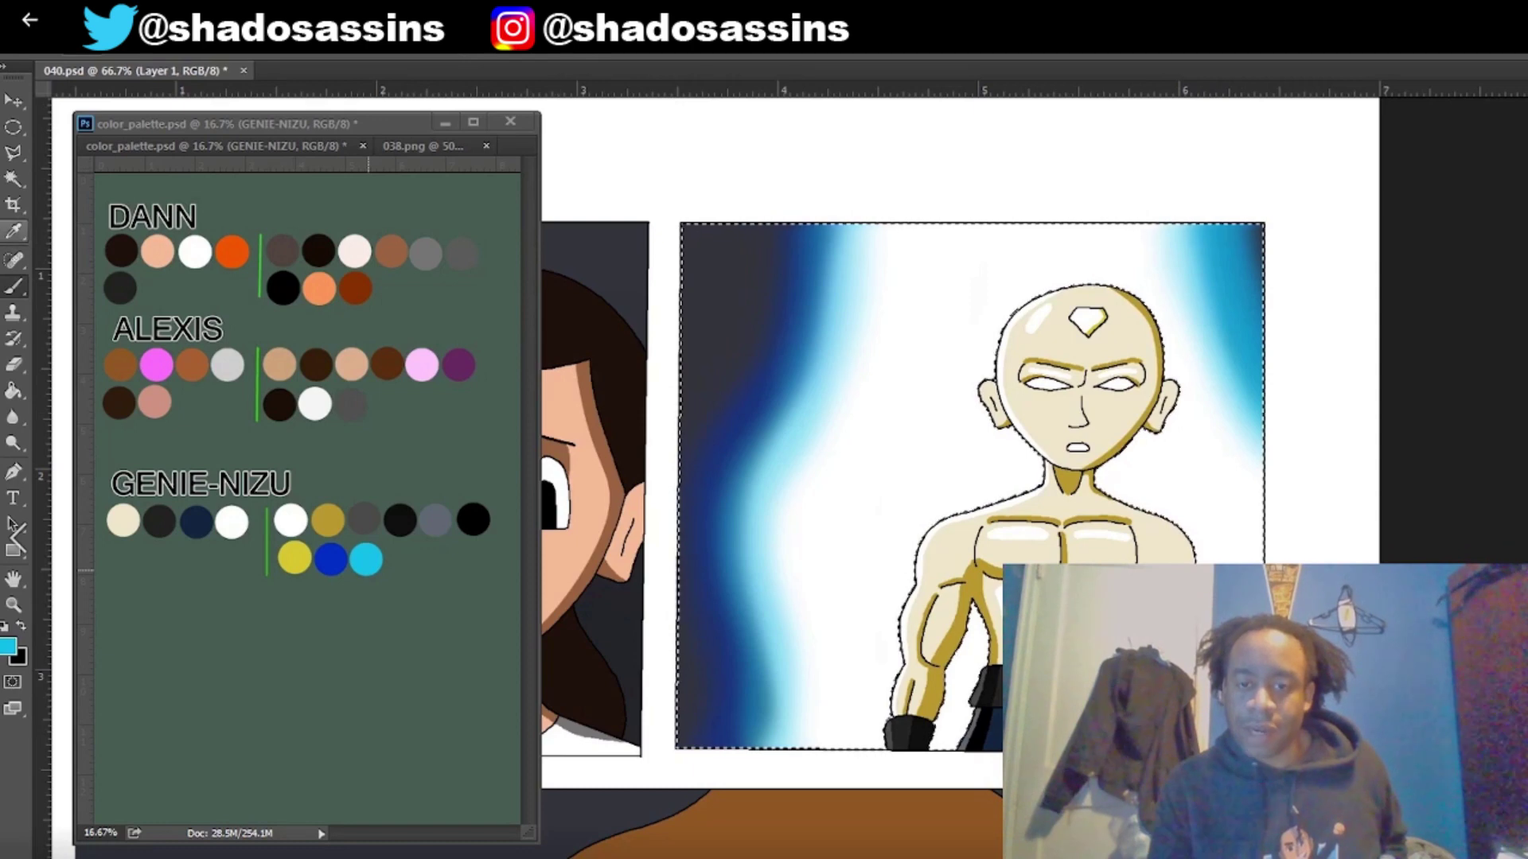
pyautogui.keyDown('alt'); pyautogui.click(334, 566); pyautogui.keyUp('alt')
pyautogui.moveTo(1257, 263); pyautogui.dragTo(1251, 209)
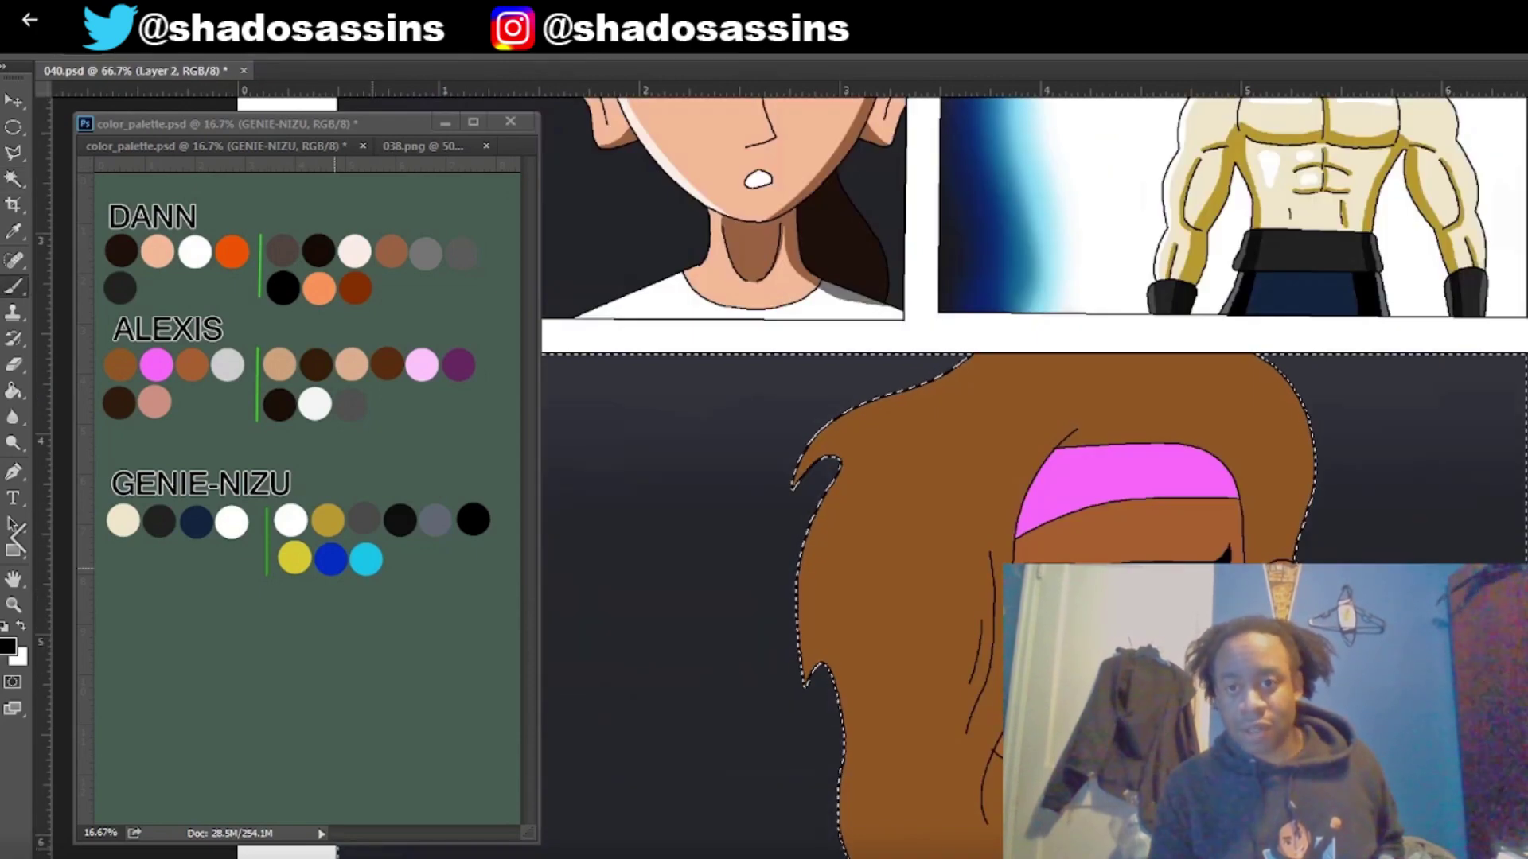
# Step: Clear the background selection, select the long brown hair from the lineart copy layer and pencil a dark brown shadow beside the face on Layer 2
pyautogui.hotkey('alt', 's')
pyautogui.click(296, 59)
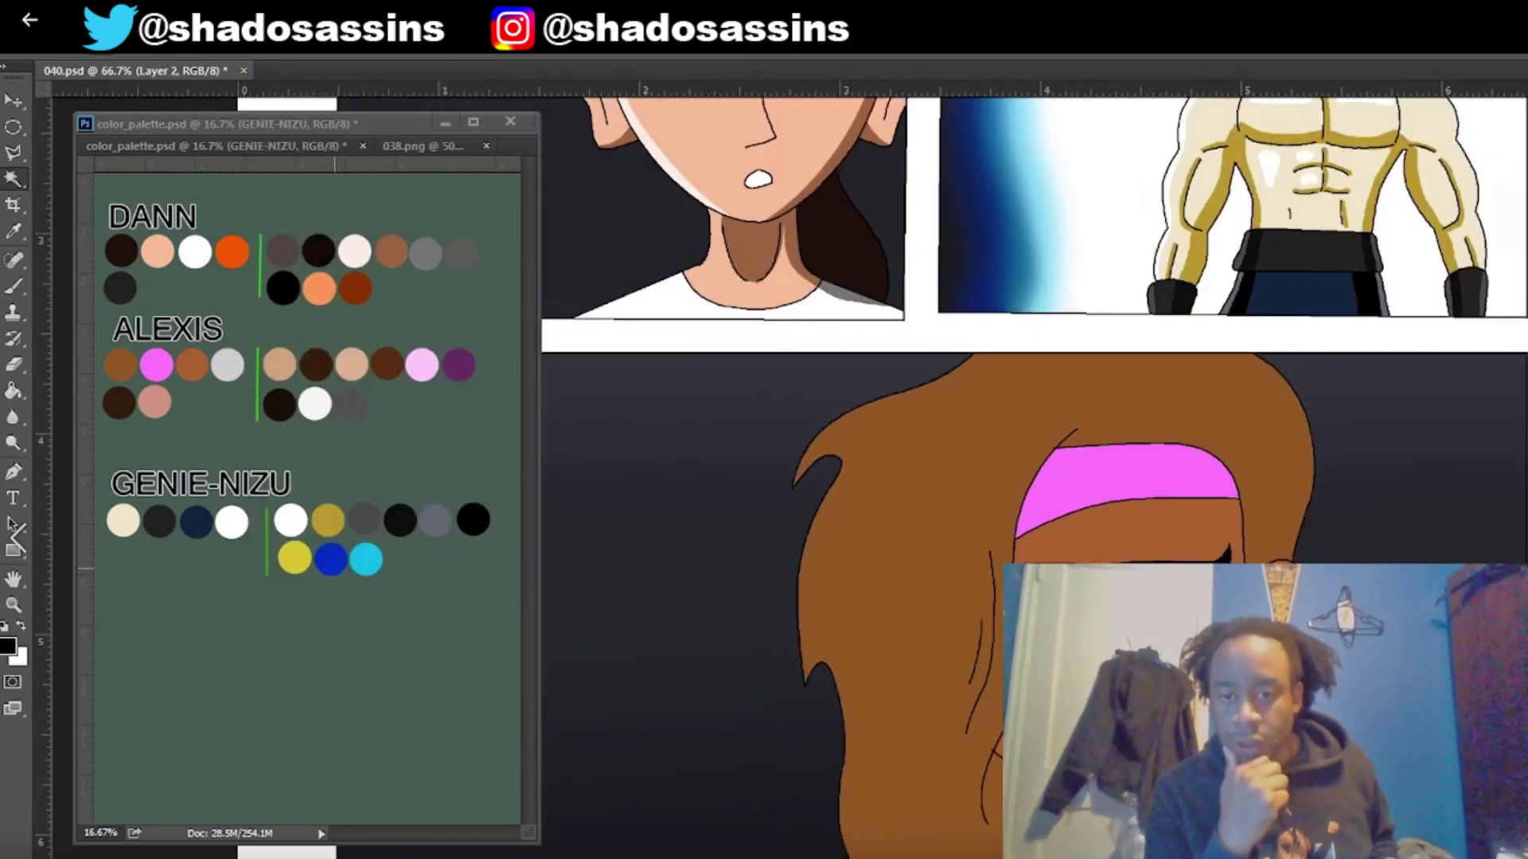
pyautogui.click(1297, 440)
pyautogui.hotkey('ctrl', 'shift', 'alt', 'n')
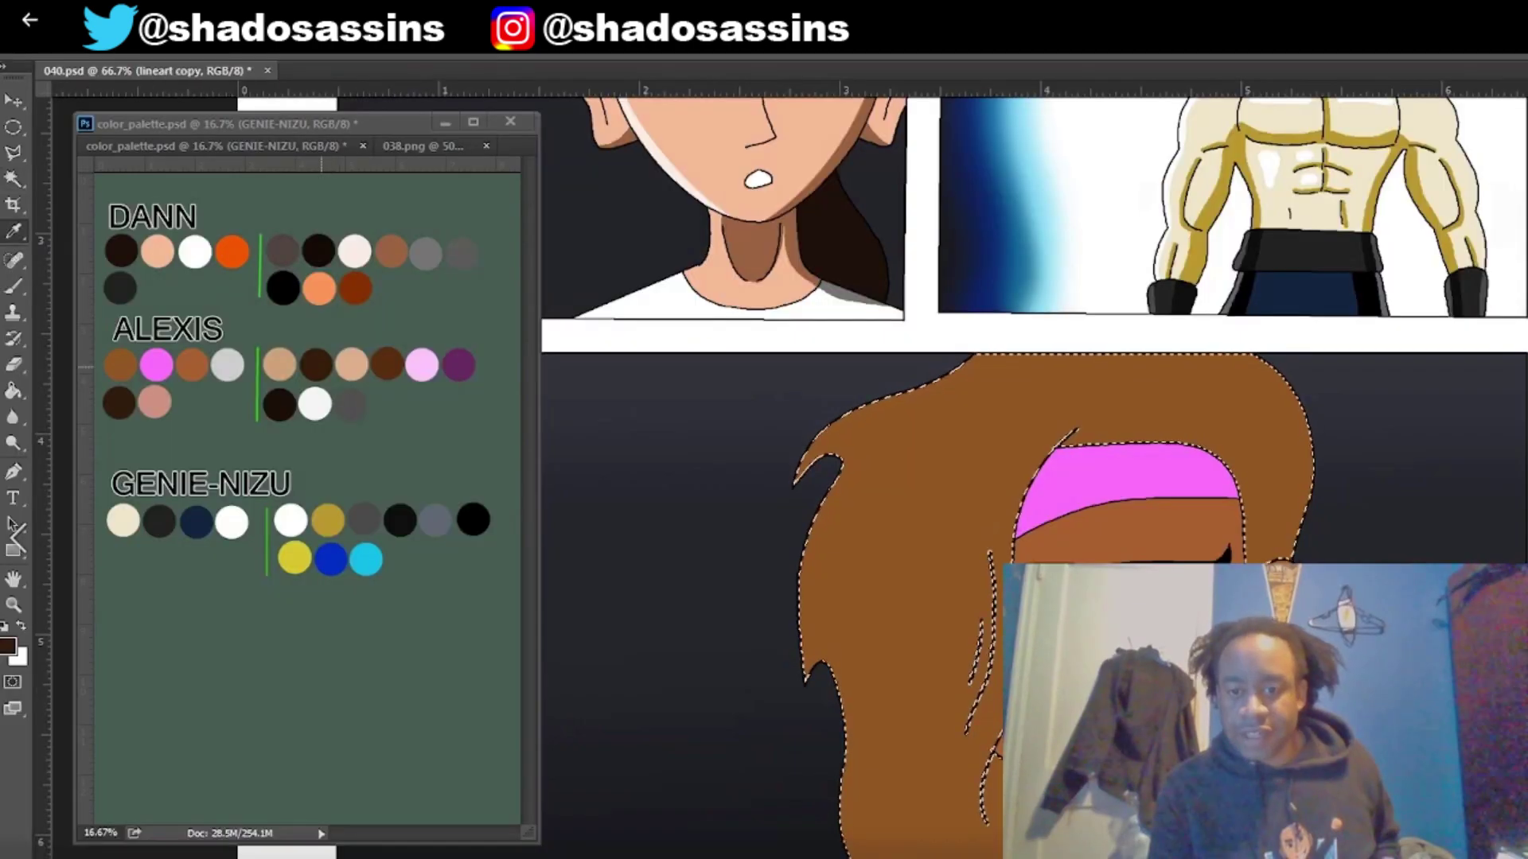
pyautogui.rightClick(13, 287)
pyautogui.click(72, 302)
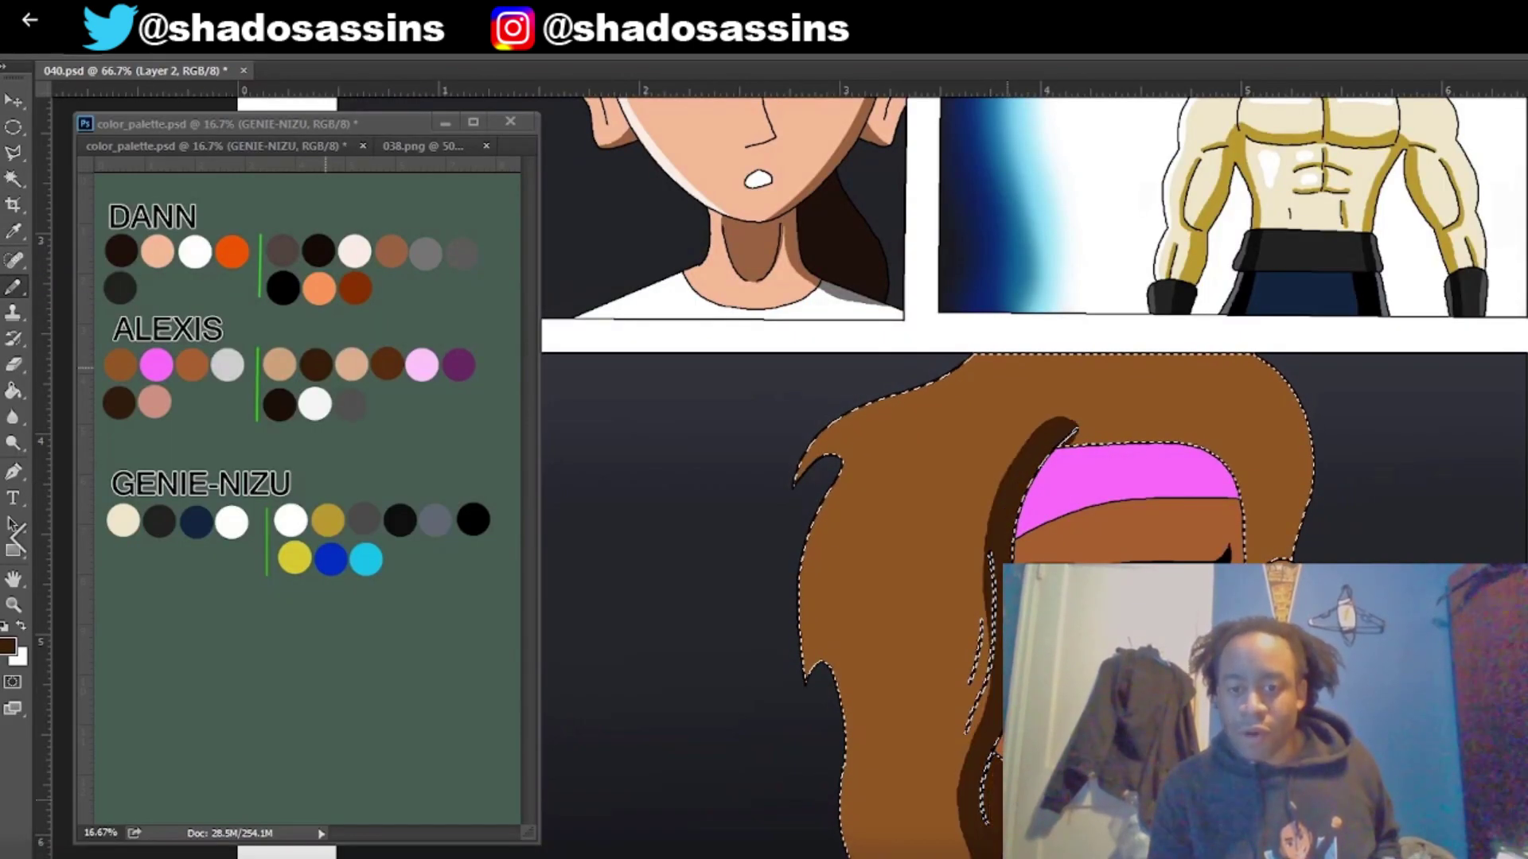
# Step: Fill the hair shadow beside the face with the reddish-brown ALEXIS swatch
pyautogui.hotkey('ctrl', 'd')
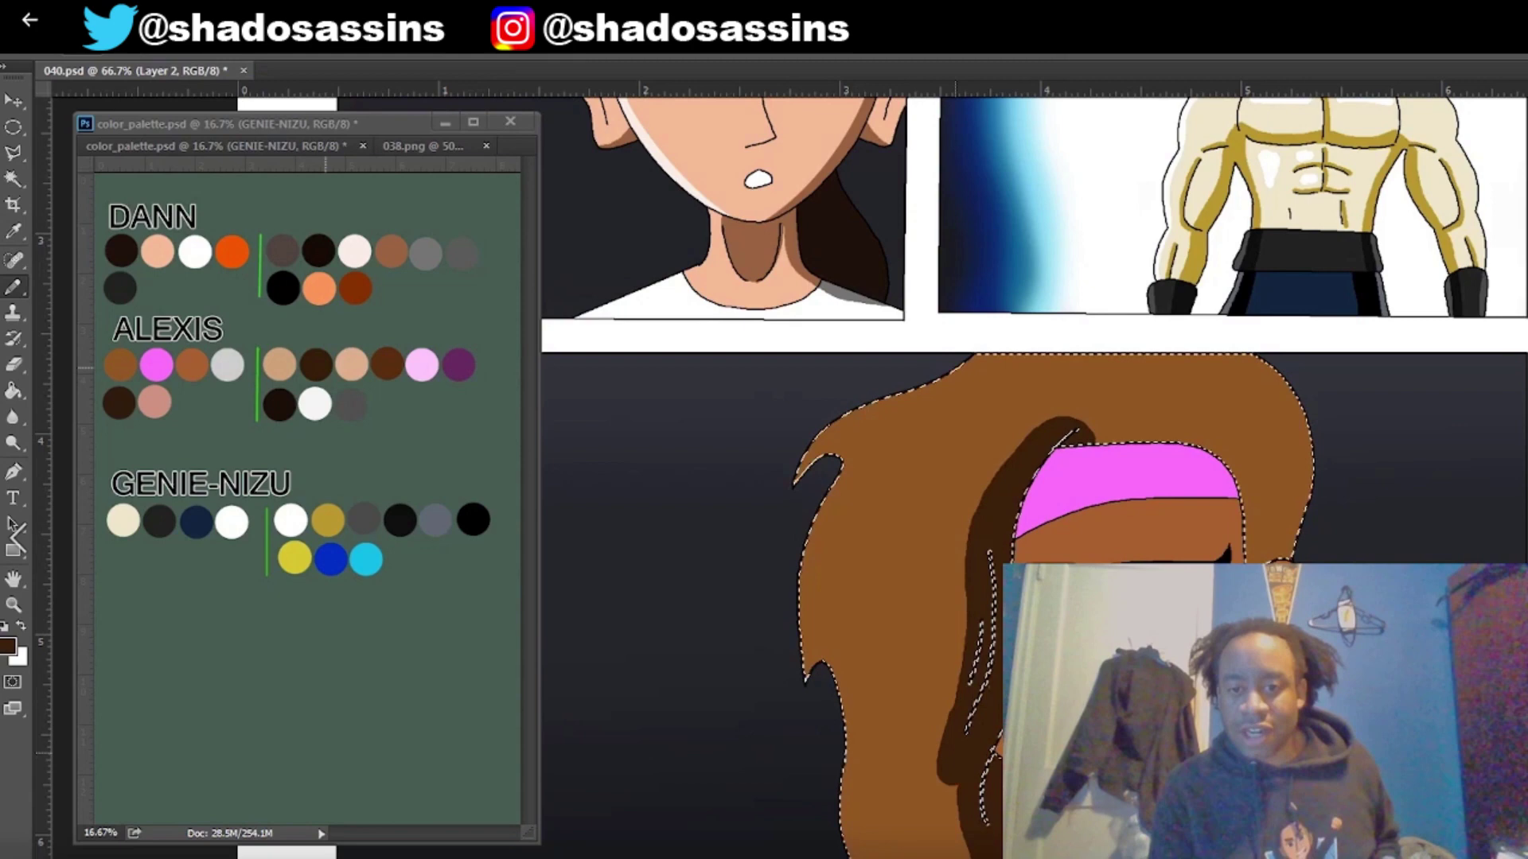
pyautogui.press('g')
pyautogui.keyDown('alt'); pyautogui.click(386, 363); pyautogui.keyUp('alt')
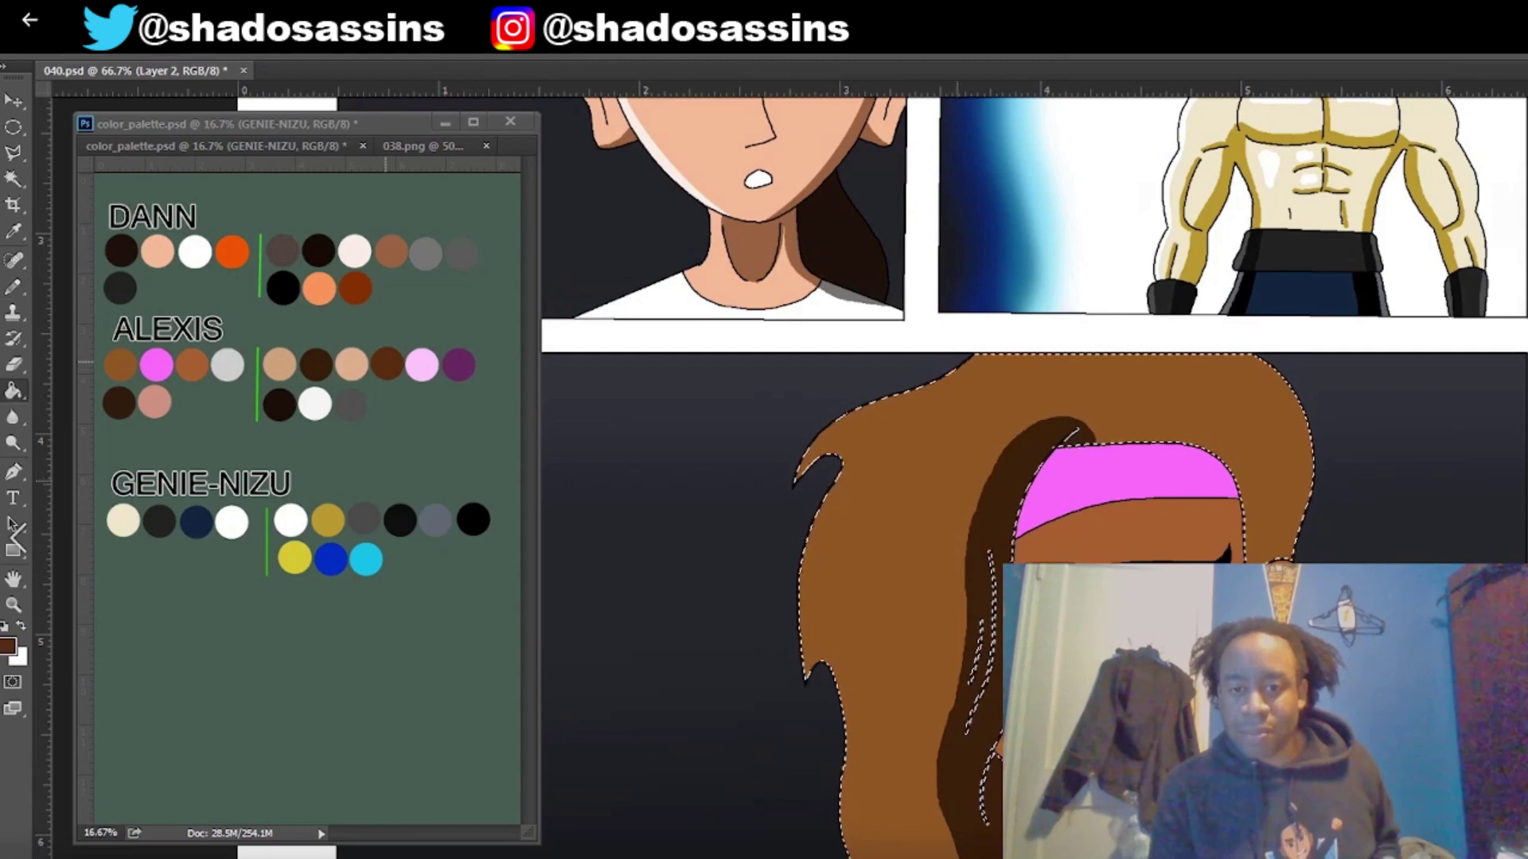
pyautogui.click(987, 518)
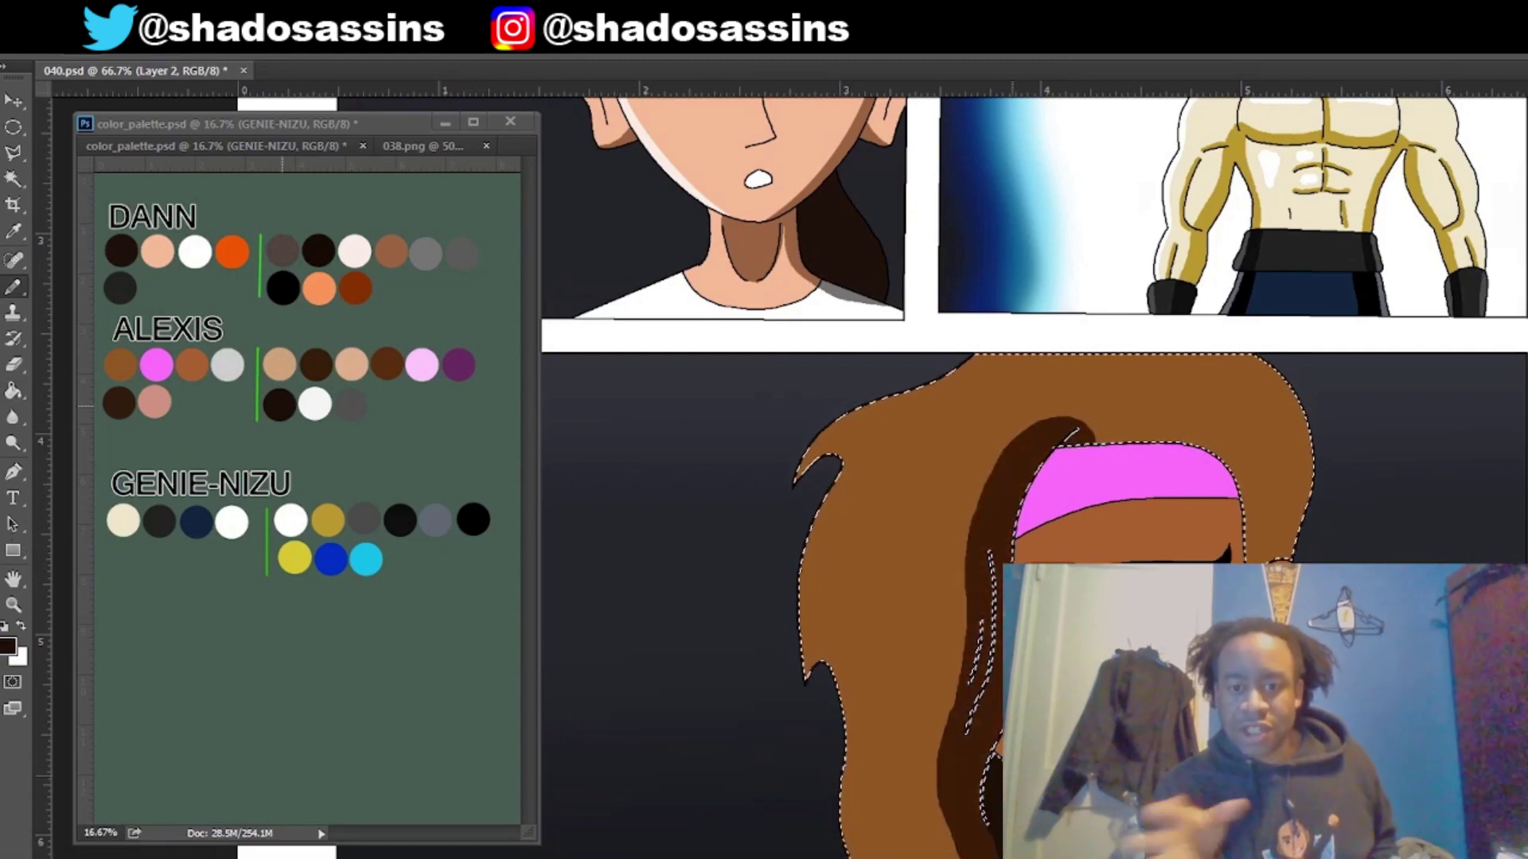
# Step: Shade the hair tips dark brown, add tan ALEXIS highlights along the hair's left outer edge, and deselect
pyautogui.click(263, 43)
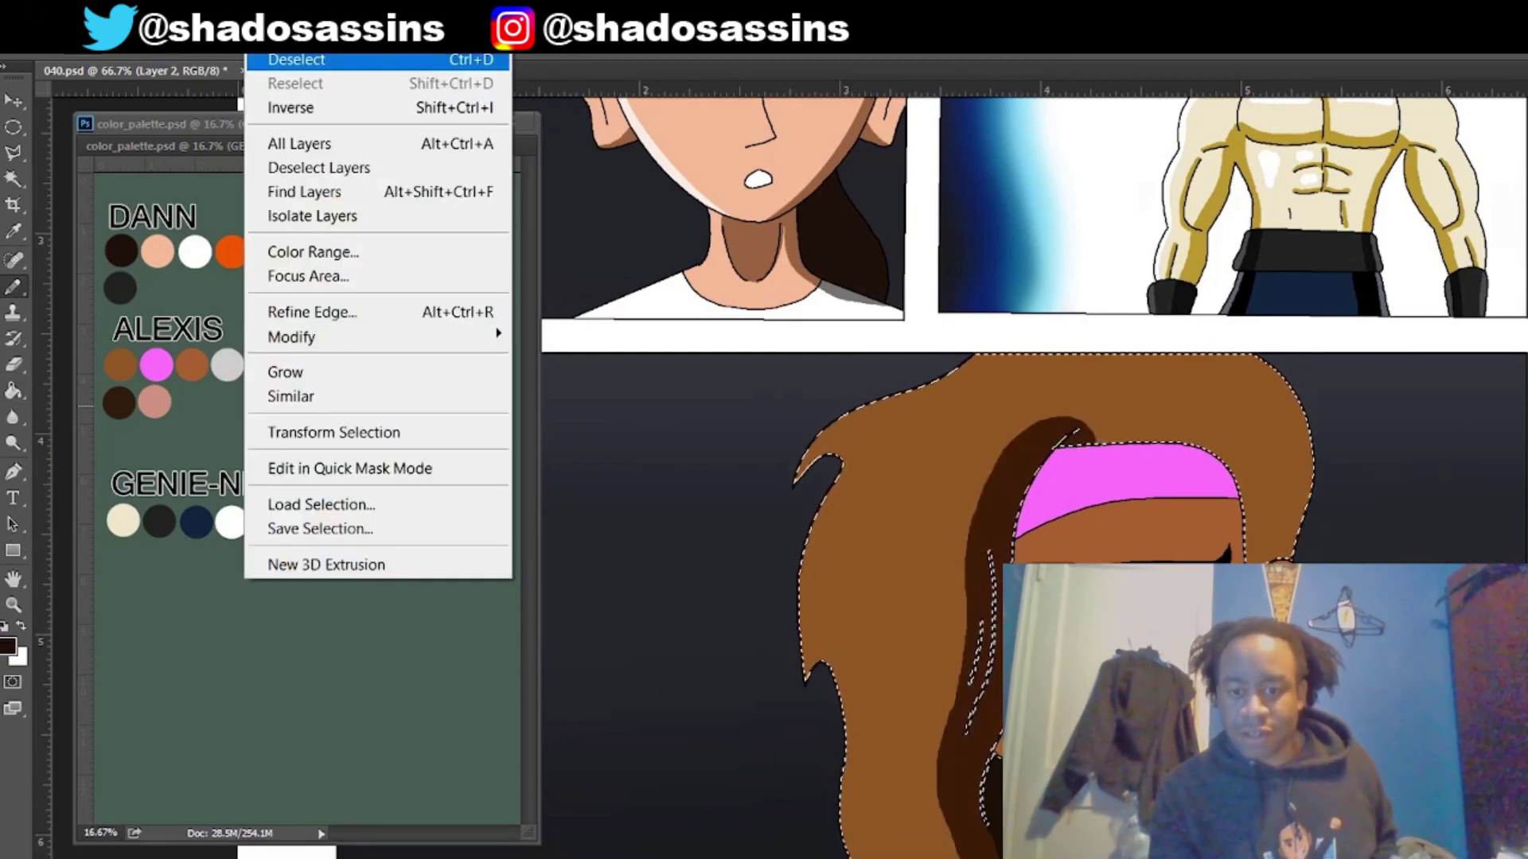
pyautogui.click(286, 59)
pyautogui.keyDown('alt'); pyautogui.click(280, 363); pyautogui.keyUp('alt')
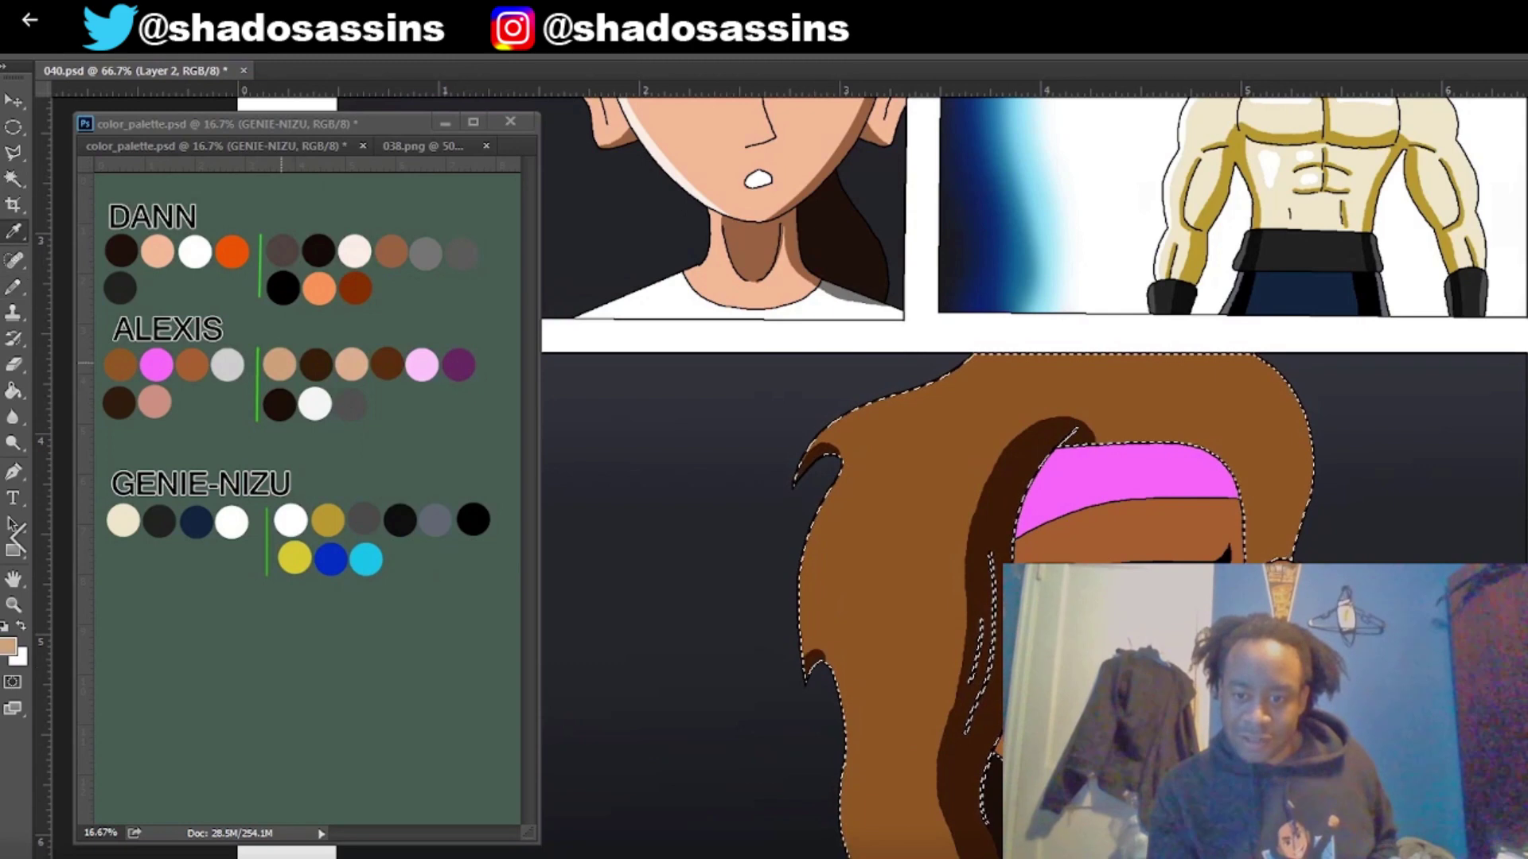
pyautogui.moveTo(813, 446); pyautogui.dragTo(994, 356)
pyautogui.moveTo(1251, 356); pyautogui.dragTo(1292, 390)
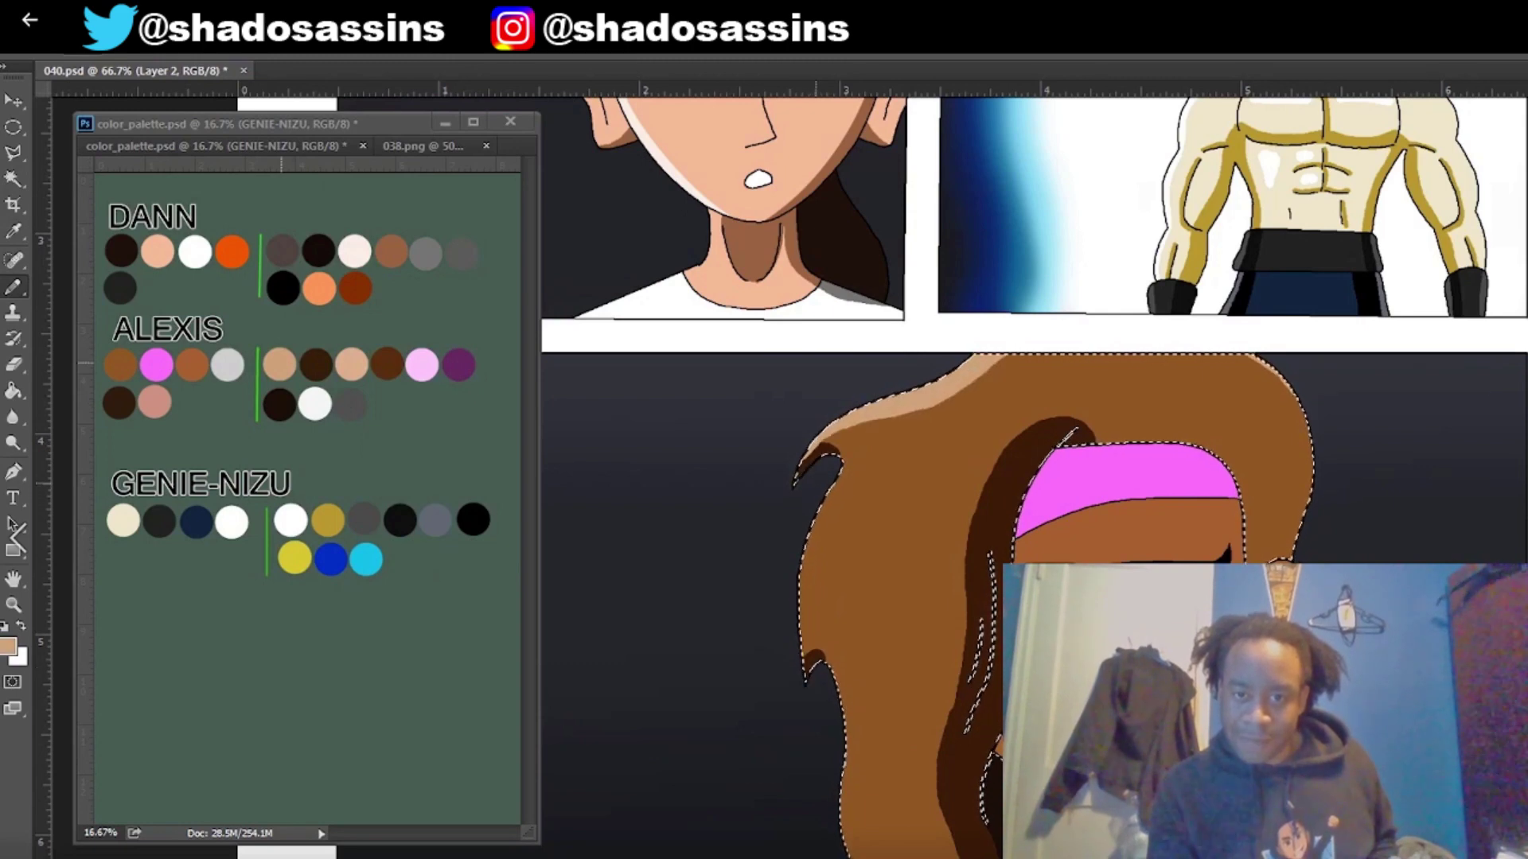
pyautogui.moveTo(832, 486); pyautogui.dragTo(811, 677)
pyautogui.click(262, 44)
pyautogui.click(302, 59)
# Step: Select the girl's forehead skin from the lineart, paint reddish-brown shadows along its edges on Layer 2, and deselect
pyautogui.press('w')
pyautogui.click(1160, 535)
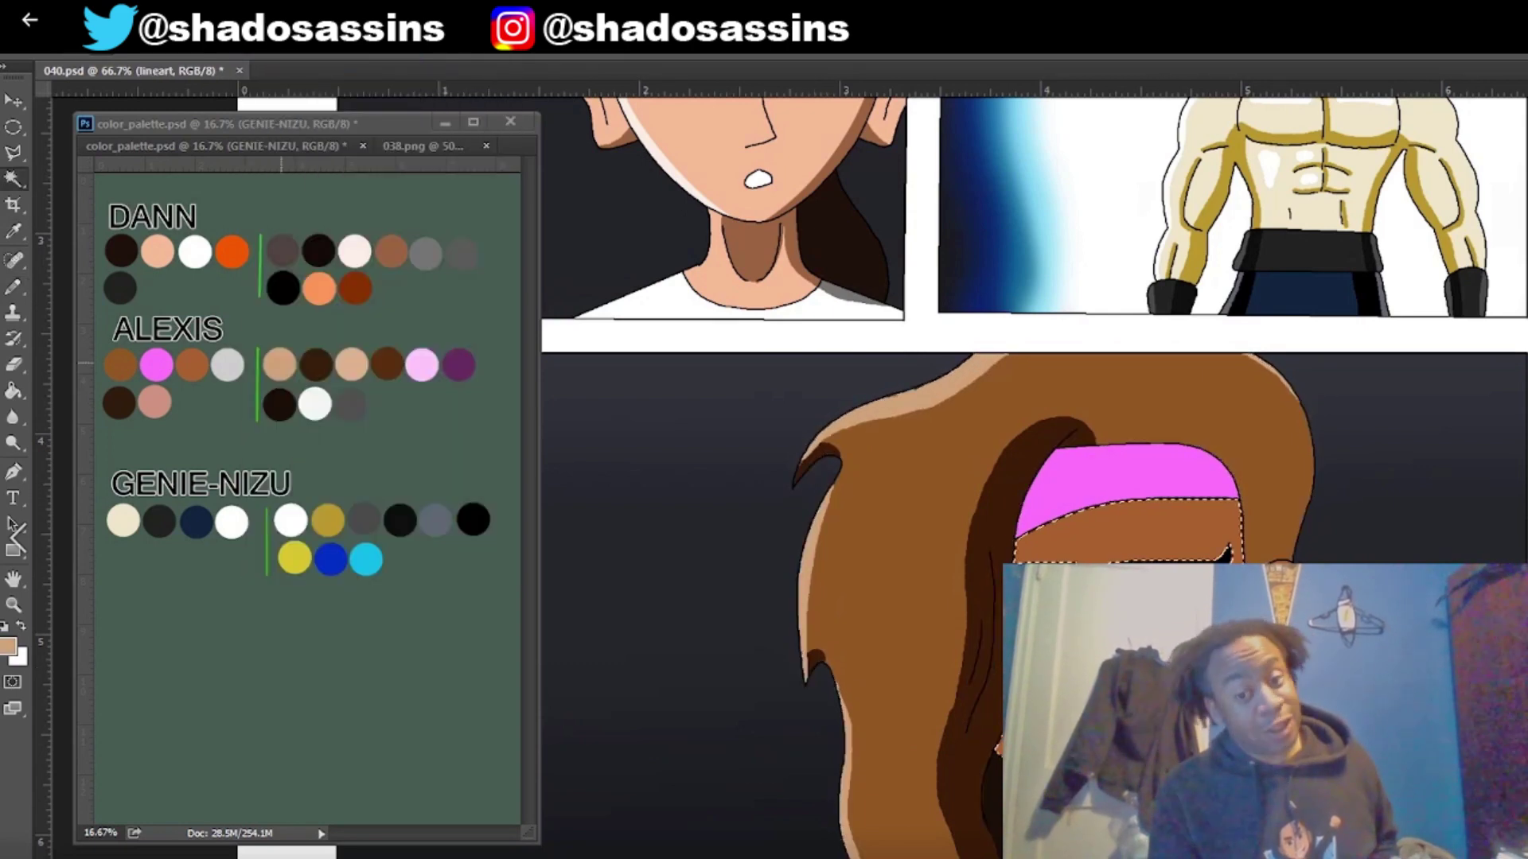
pyautogui.hotkey('alt', '[')
pyautogui.click(13, 232)
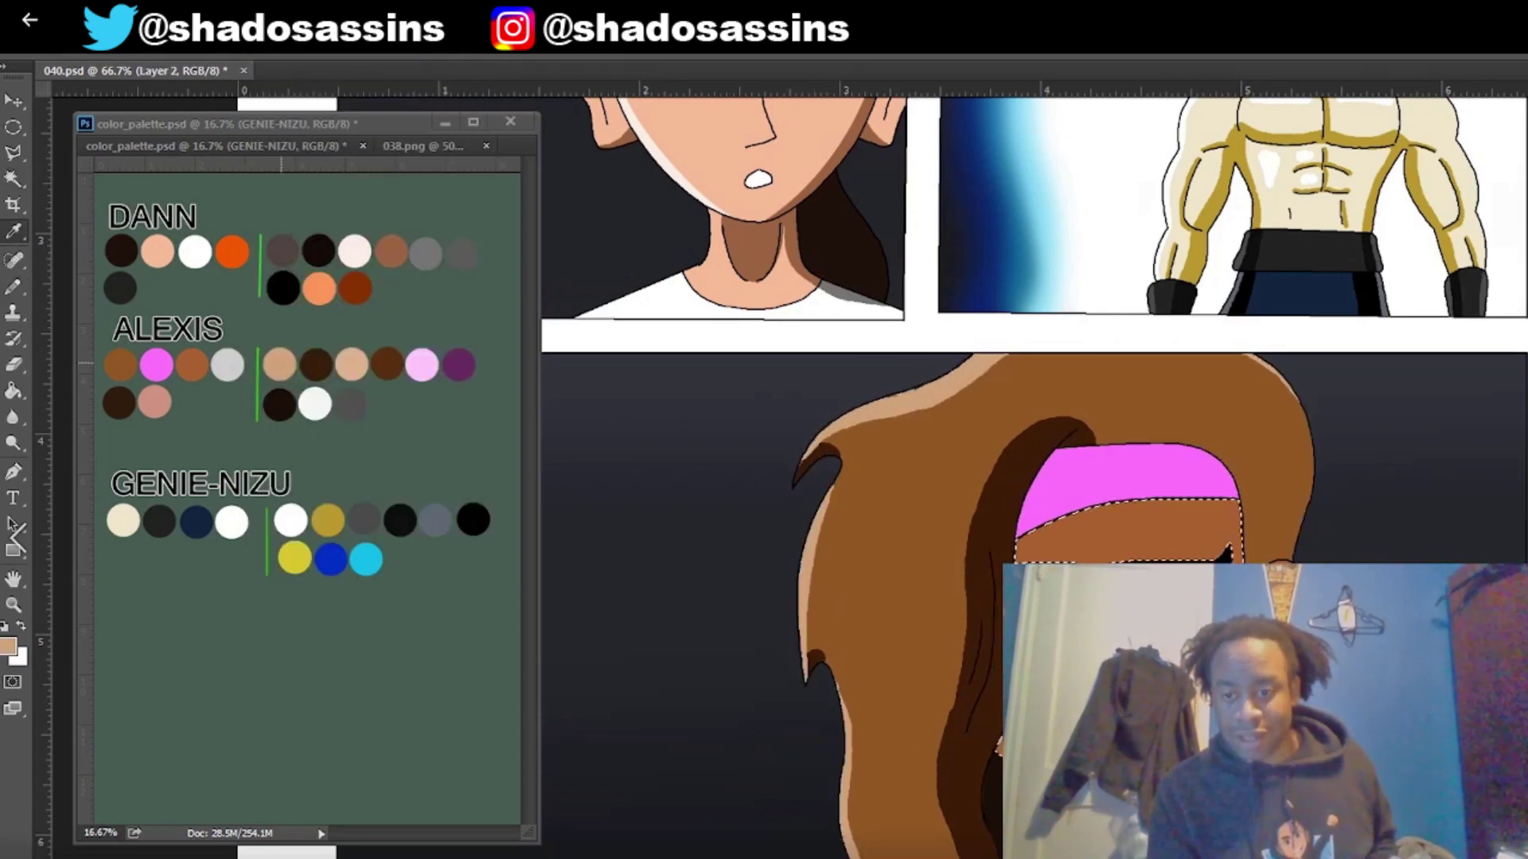
pyautogui.click(386, 365)
pyautogui.press('b')
pyautogui.moveTo(1050, 521); pyautogui.dragTo(1025, 577)
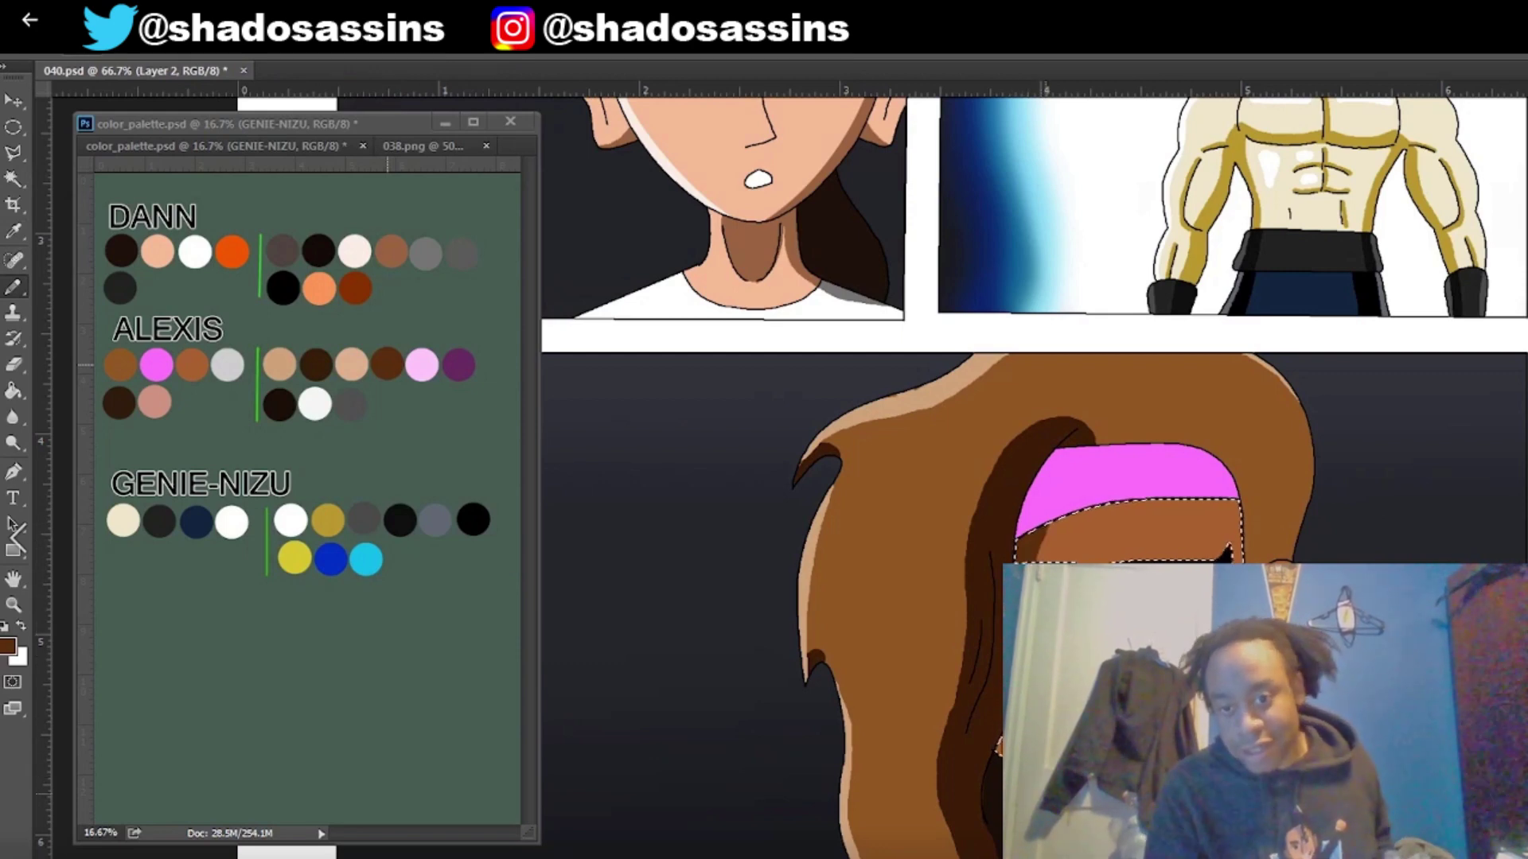
pyautogui.press('e')
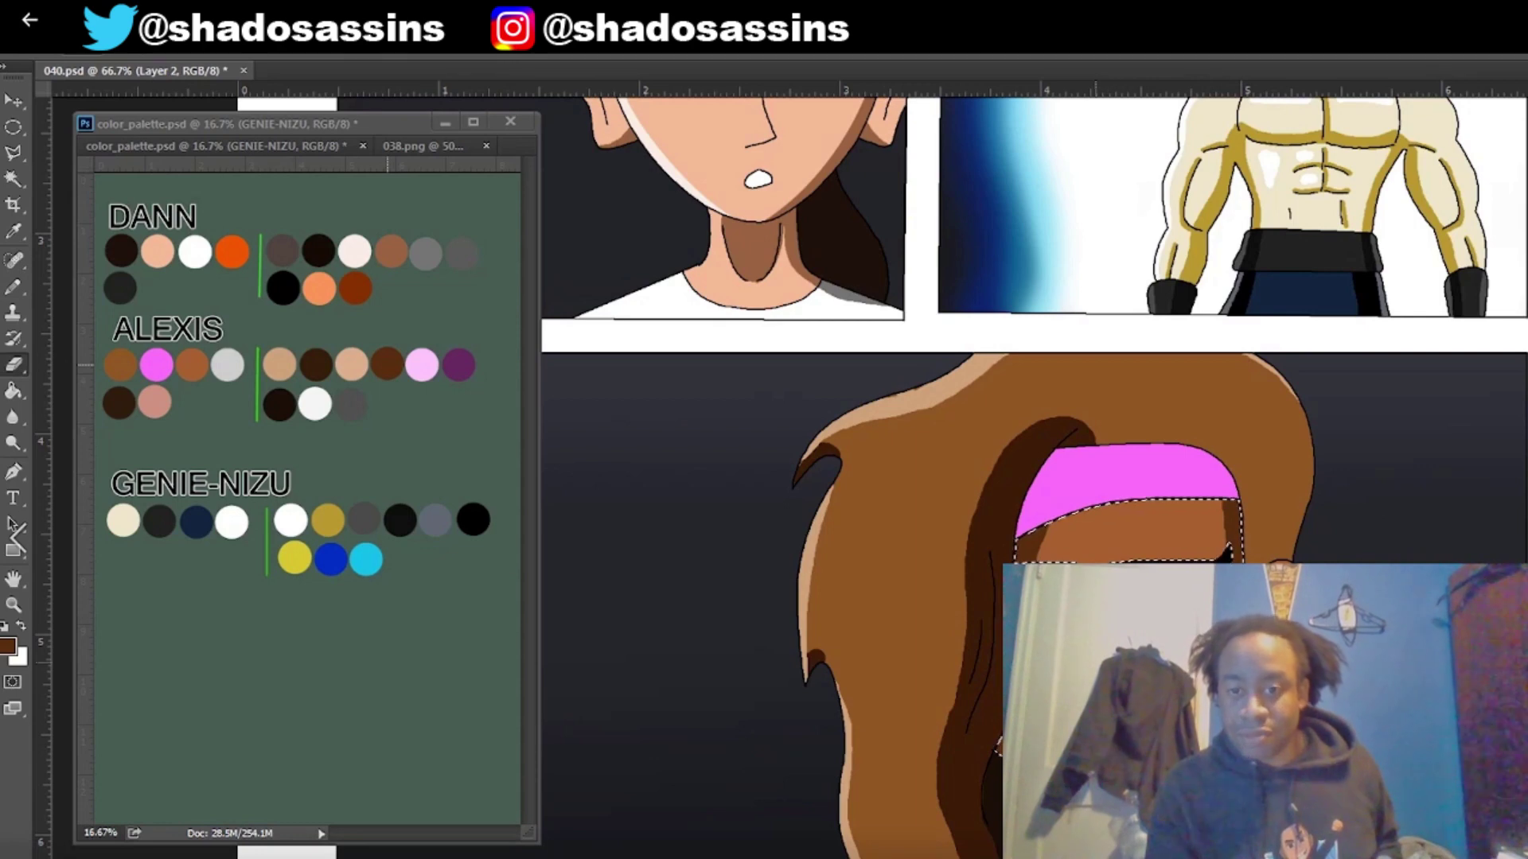
pyautogui.hotkey('ctrl', 'd')
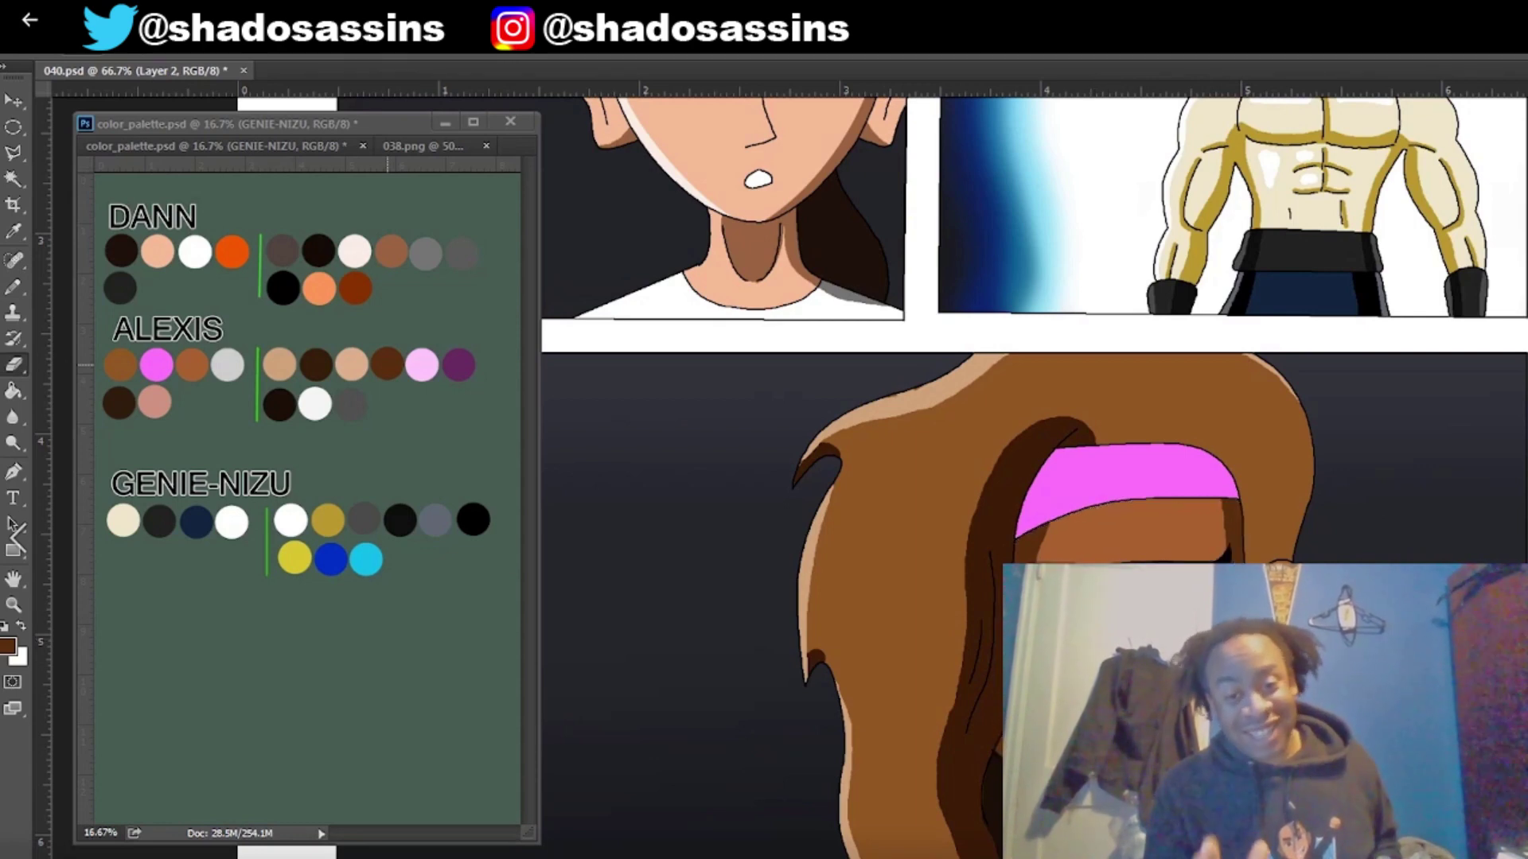
# Step: Select the pink headband from the lineart, paint its left end with the purple ALEXIS swatch on Layer 2, and deselect
pyautogui.press('w')
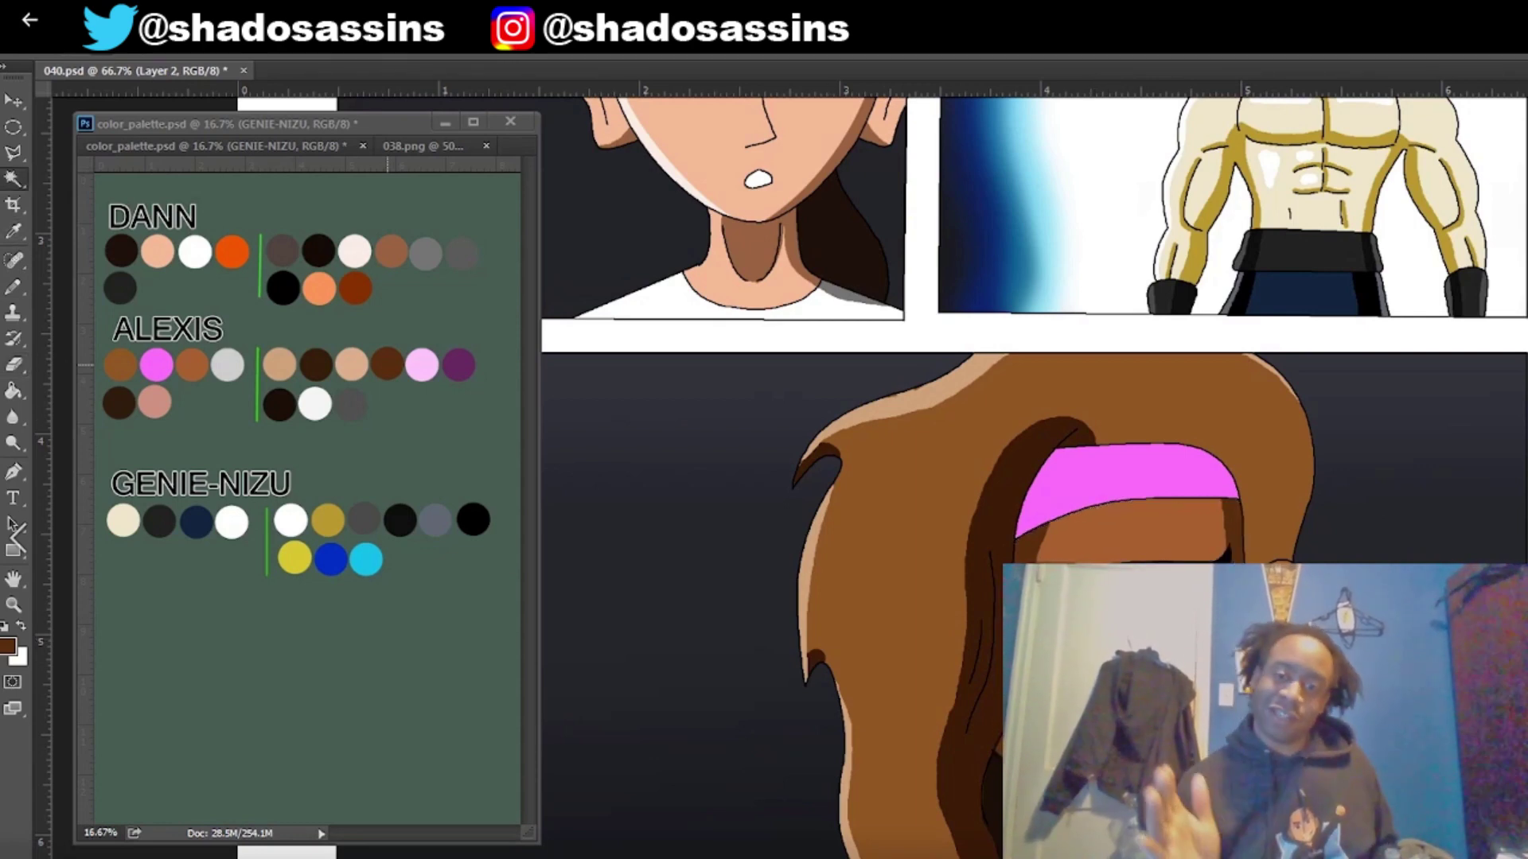
pyautogui.hotkey('alt', ']')
pyautogui.click(1130, 473)
pyautogui.hotkey('alt', '[')
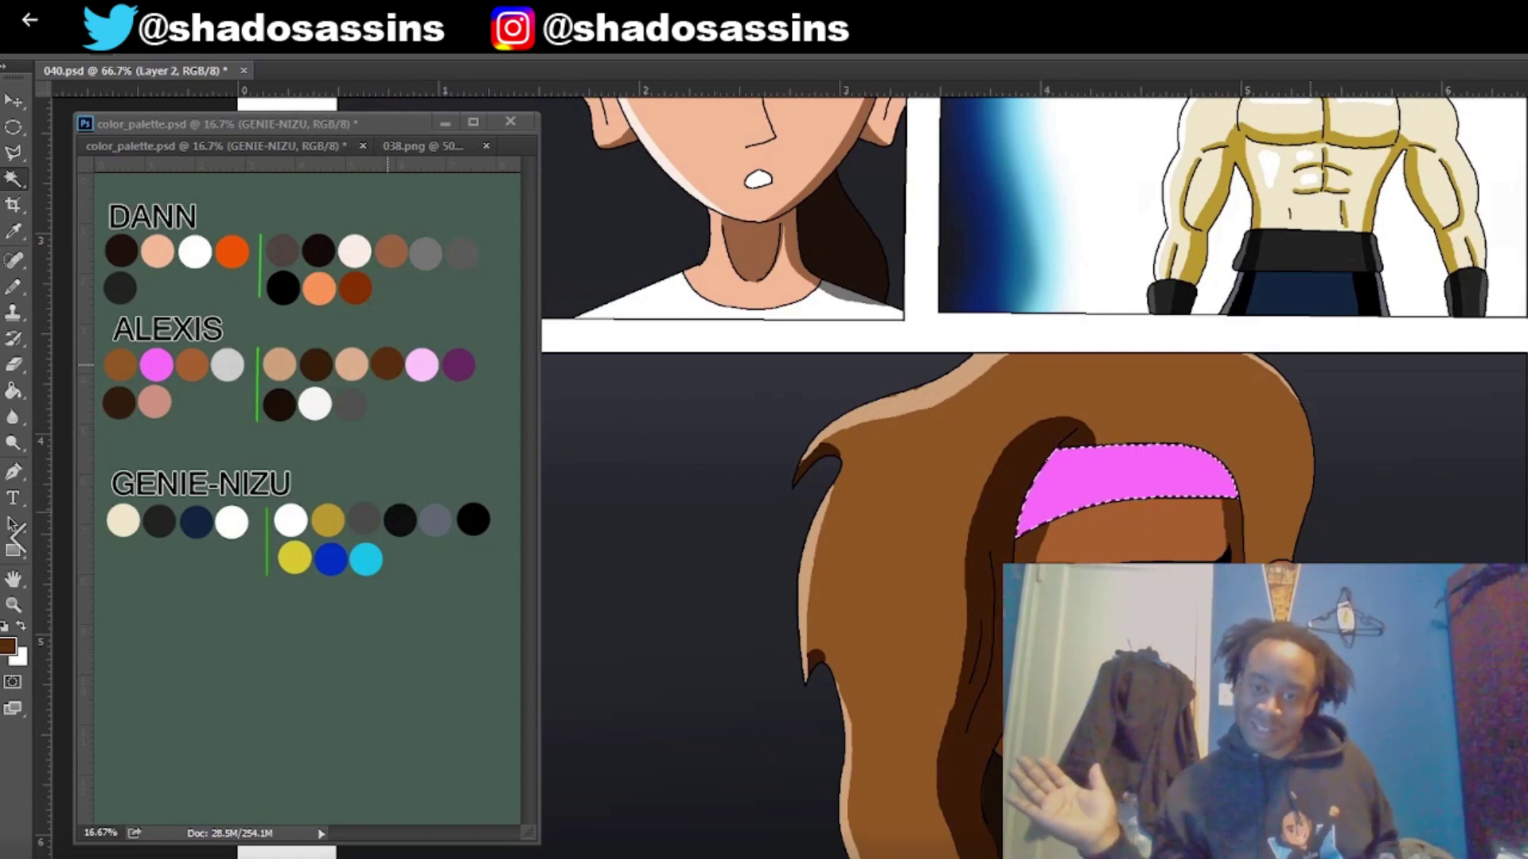
pyautogui.click(13, 231)
pyautogui.click(466, 365)
pyautogui.press('b')
pyautogui.rightClick(1123, 483)
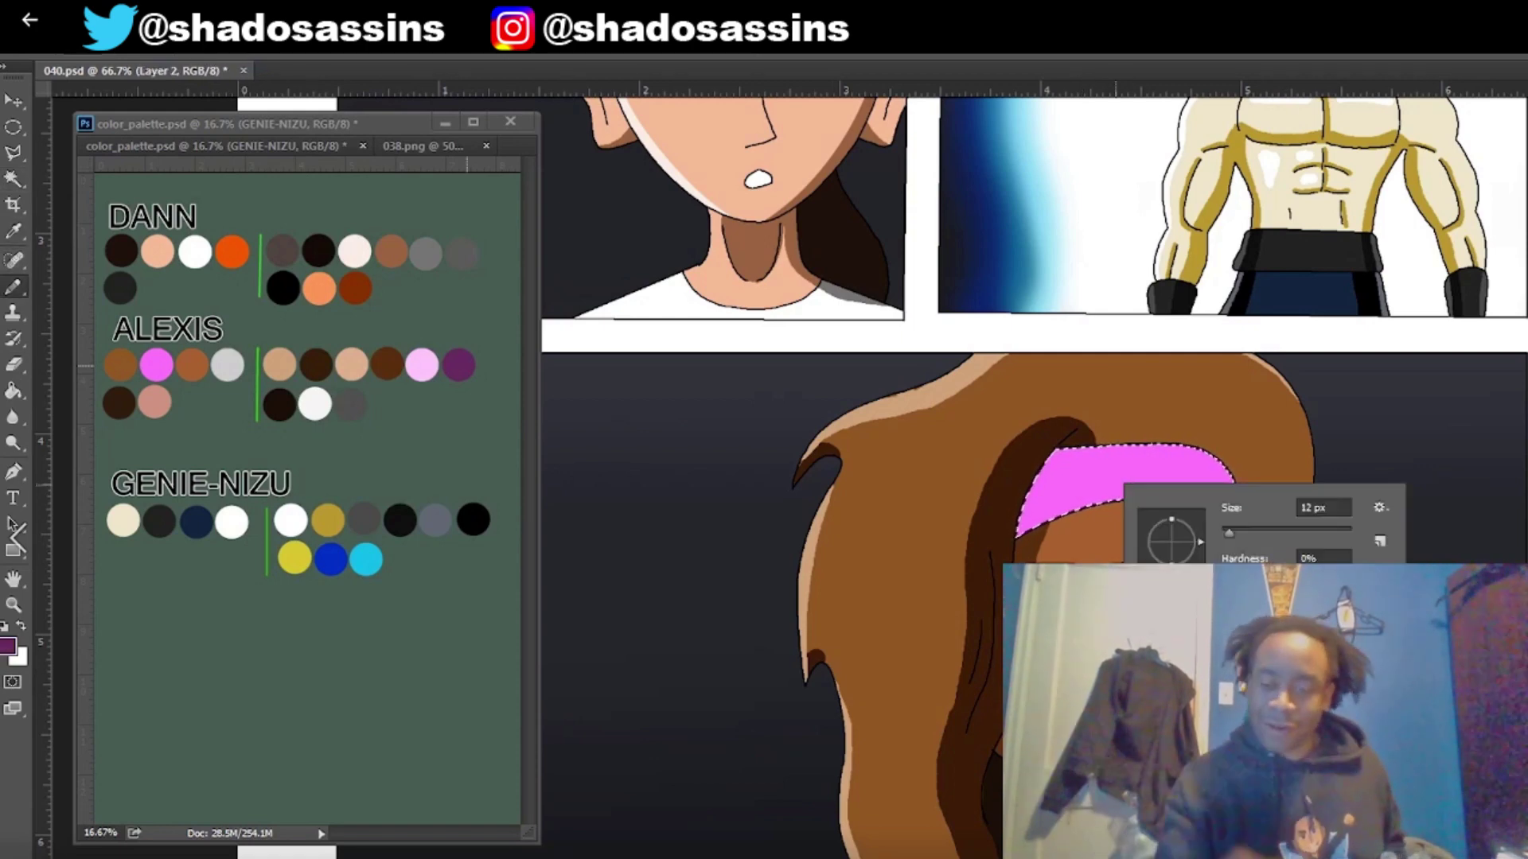
pyautogui.moveTo(1227, 535); pyautogui.dragTo(1239, 535)
pyautogui.moveTo(1067, 452); pyautogui.dragTo(1031, 526)
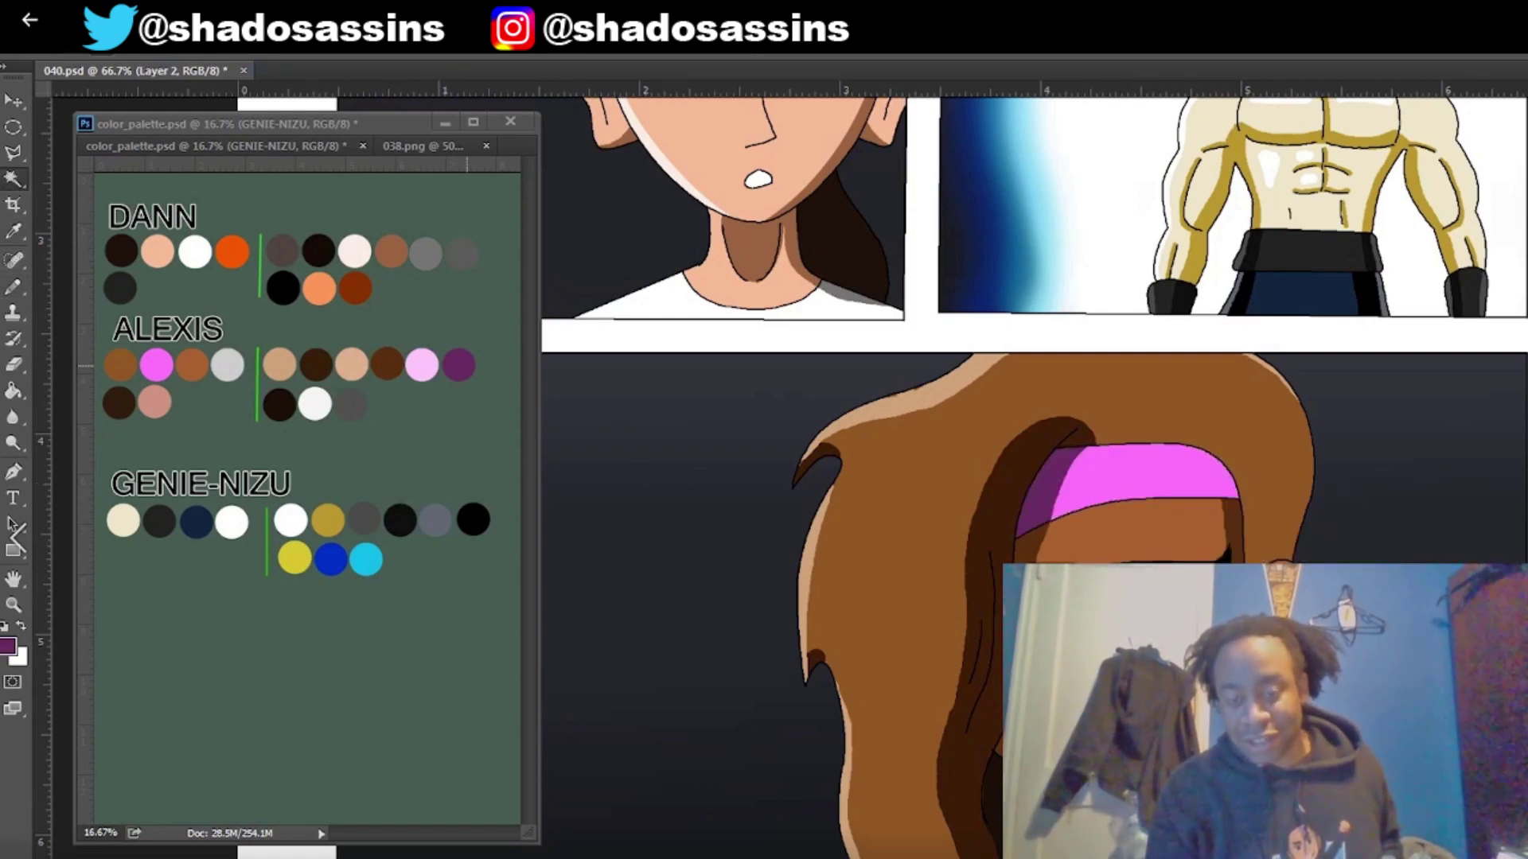
pyautogui.hotkey('alt', 's')
pyautogui.press('Return')
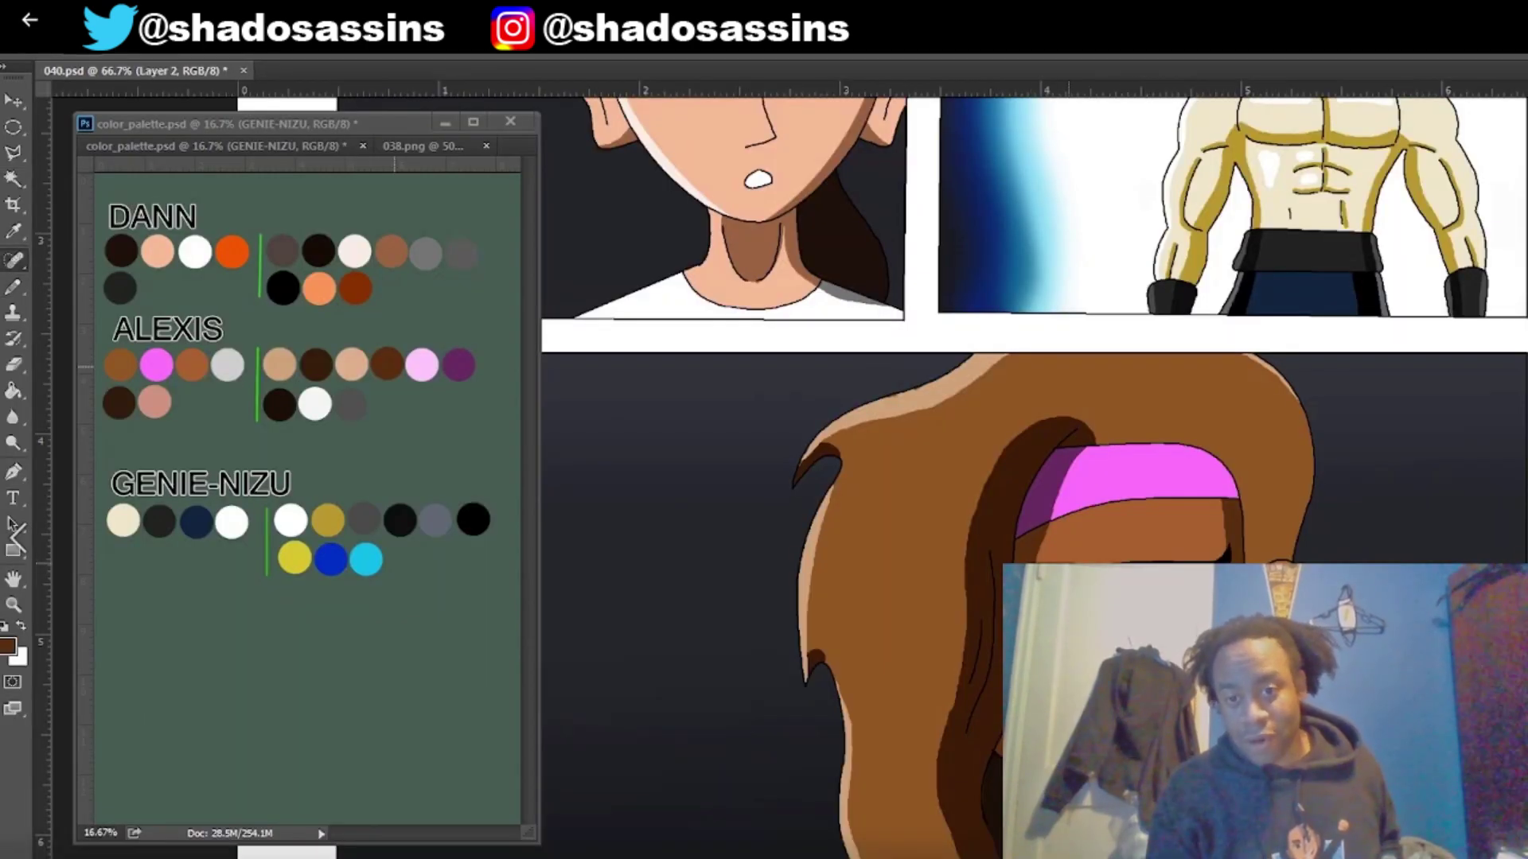
pyautogui.press('b')
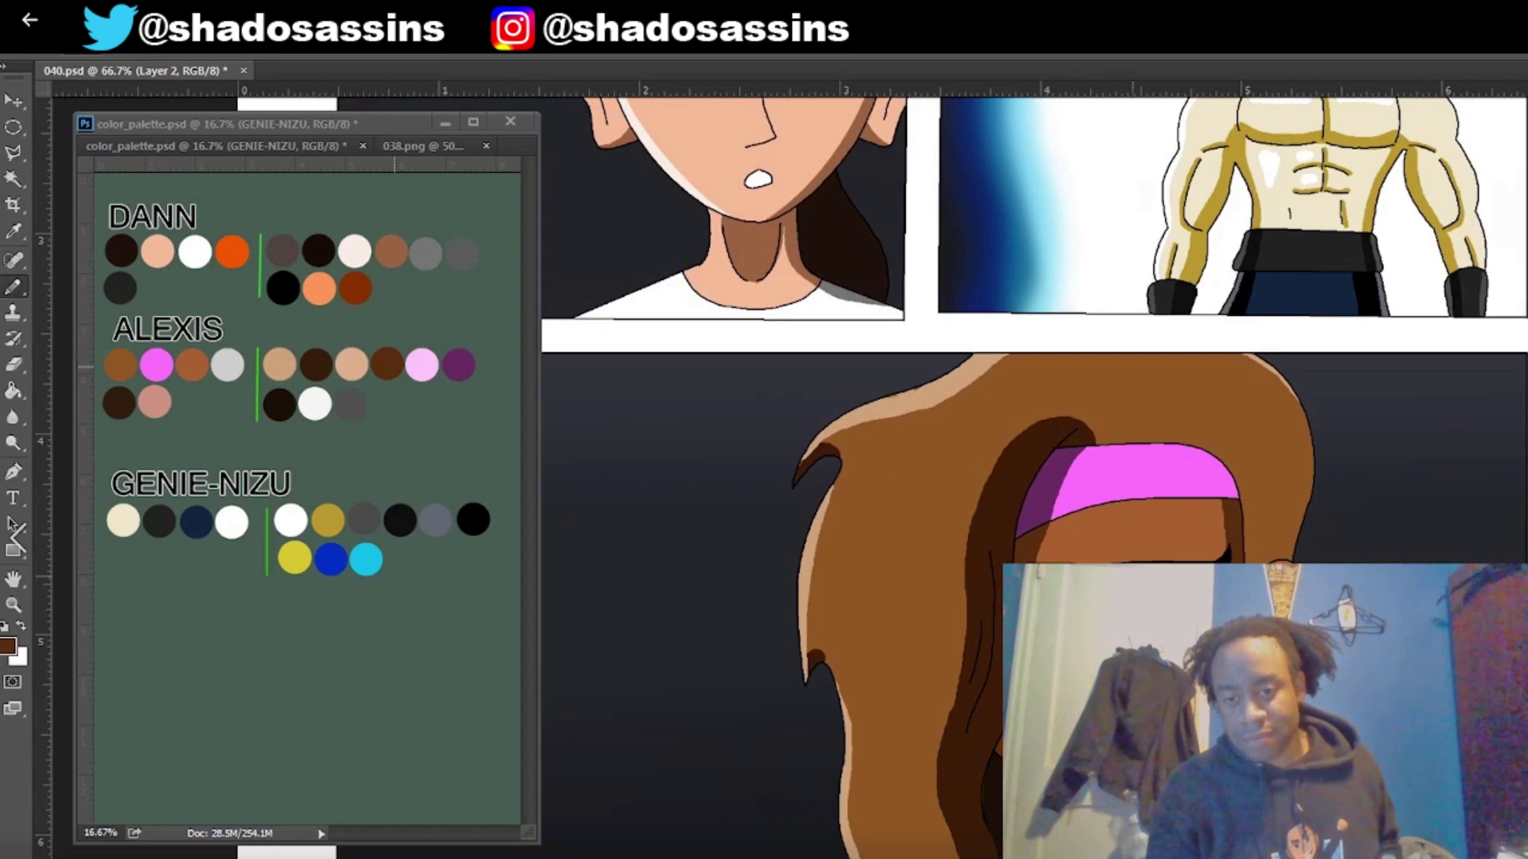
pyautogui.hotkey('alt', 's')
pyautogui.press('Return')
# Step: Draw a closed Pen path down the right edge of the close-up bald head and fill it with gold on Layer 2
pyautogui.press('w')
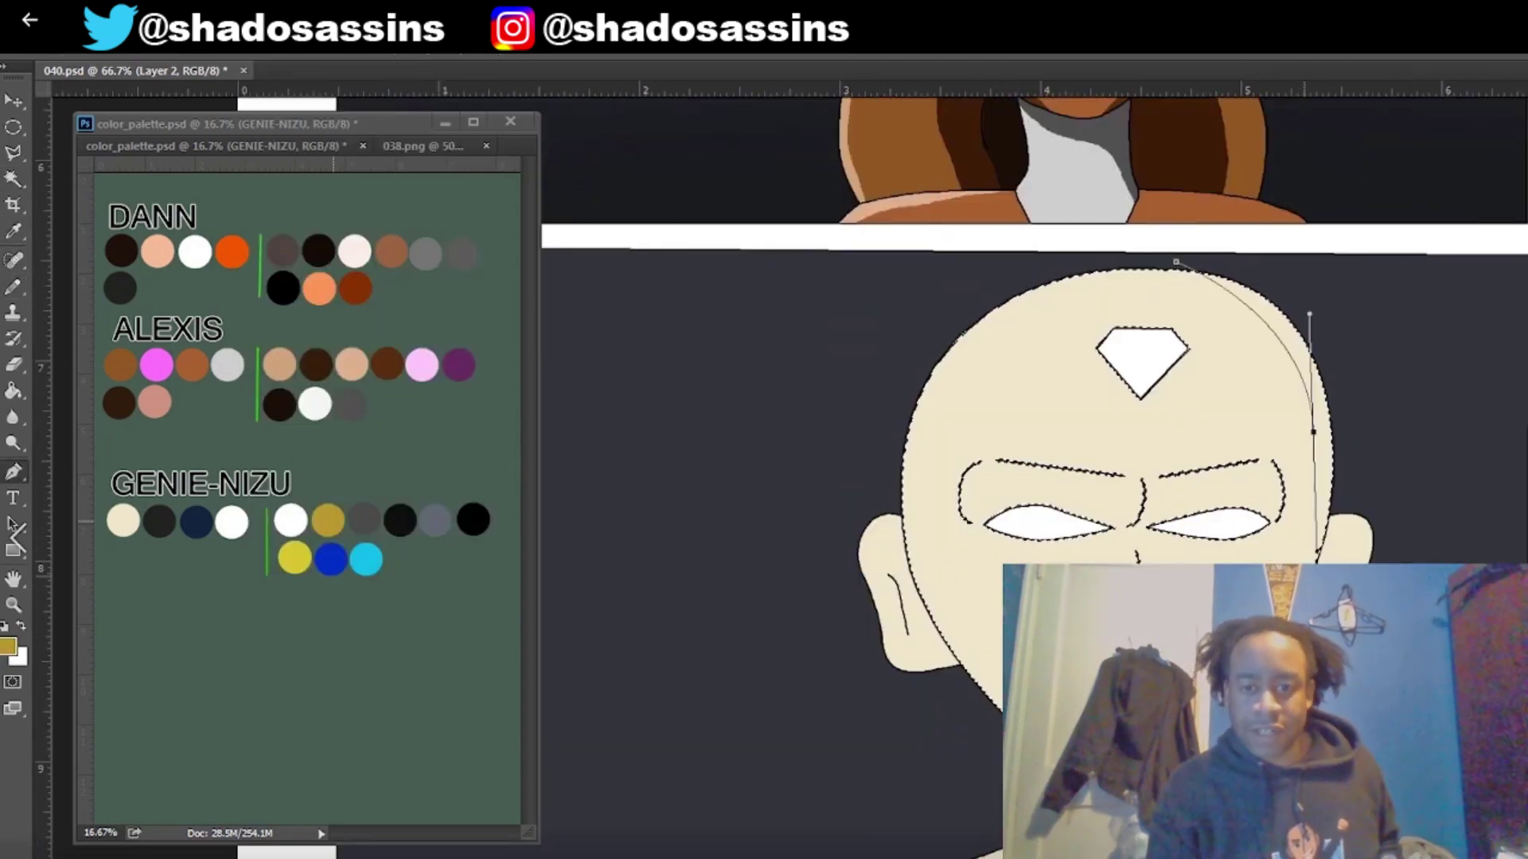
pyautogui.moveTo(1388, 409); pyautogui.dragTo(1377, 314)
pyautogui.click(1176, 262)
pyautogui.rightClick(1180, 361)
pyautogui.click(1233, 507)
pyautogui.press('Return')
pyautogui.press('Return')
# Step: Paint gold shadows along the close-up head's brows, upper eyelids and the base of the left ear, and deselect
pyautogui.press('b')
pyautogui.rightClick(1058, 467)
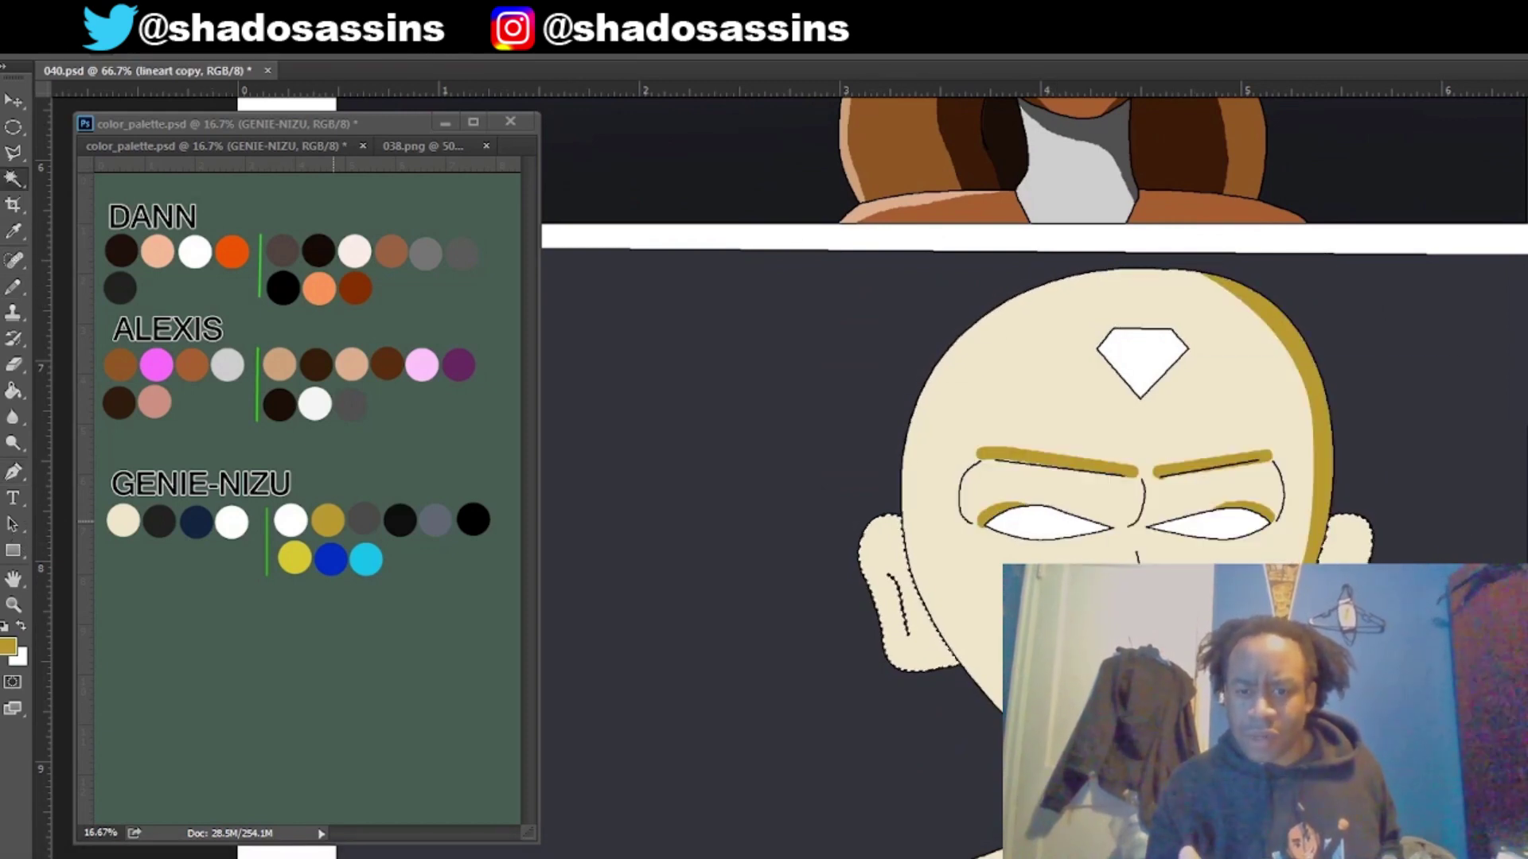
pyautogui.press('b')
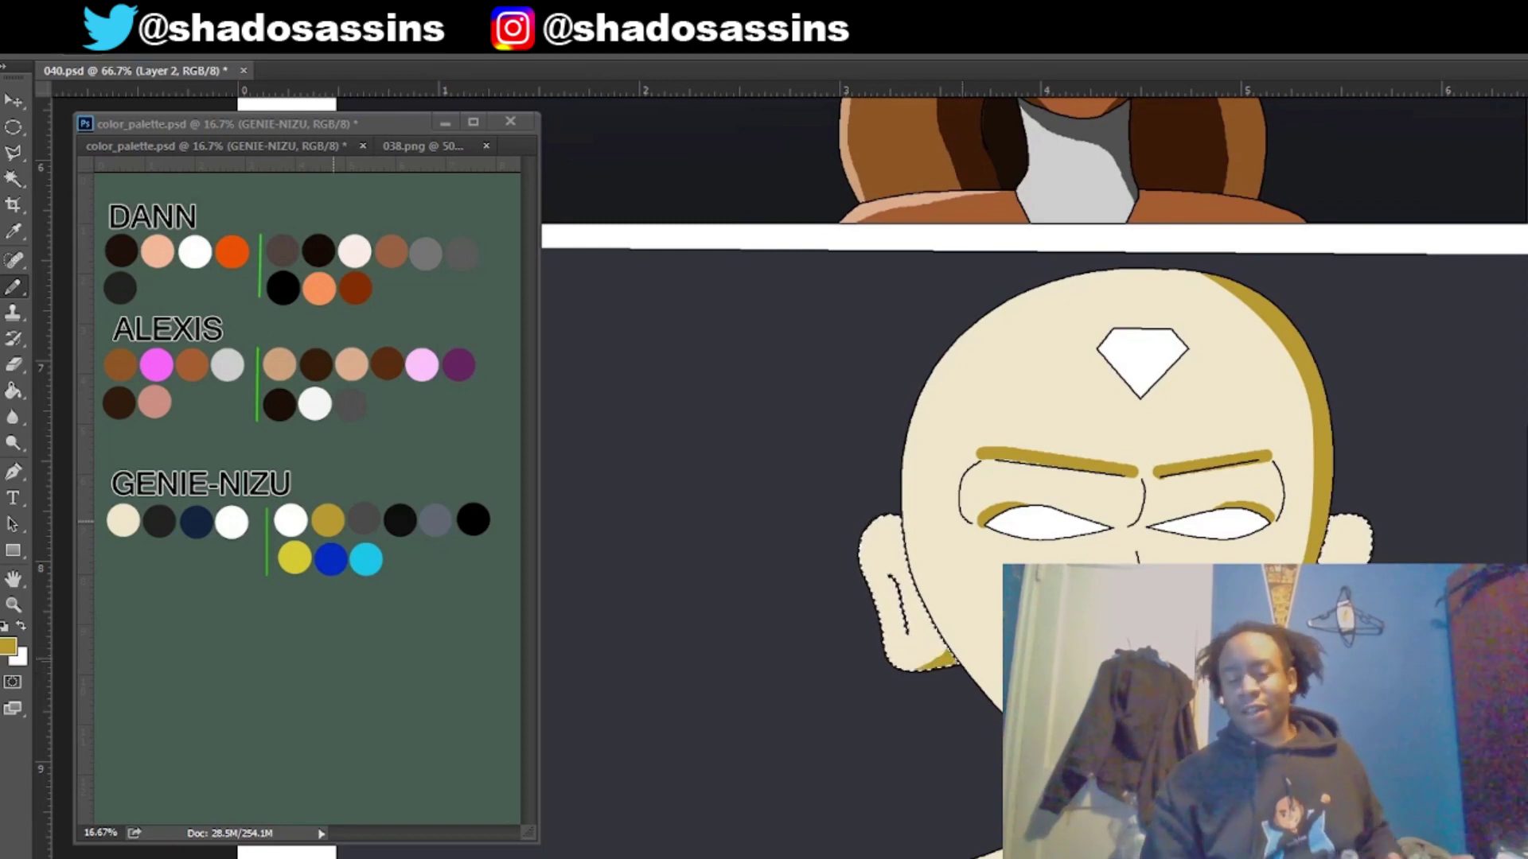
pyautogui.moveTo(918, 671); pyautogui.dragTo(958, 644)
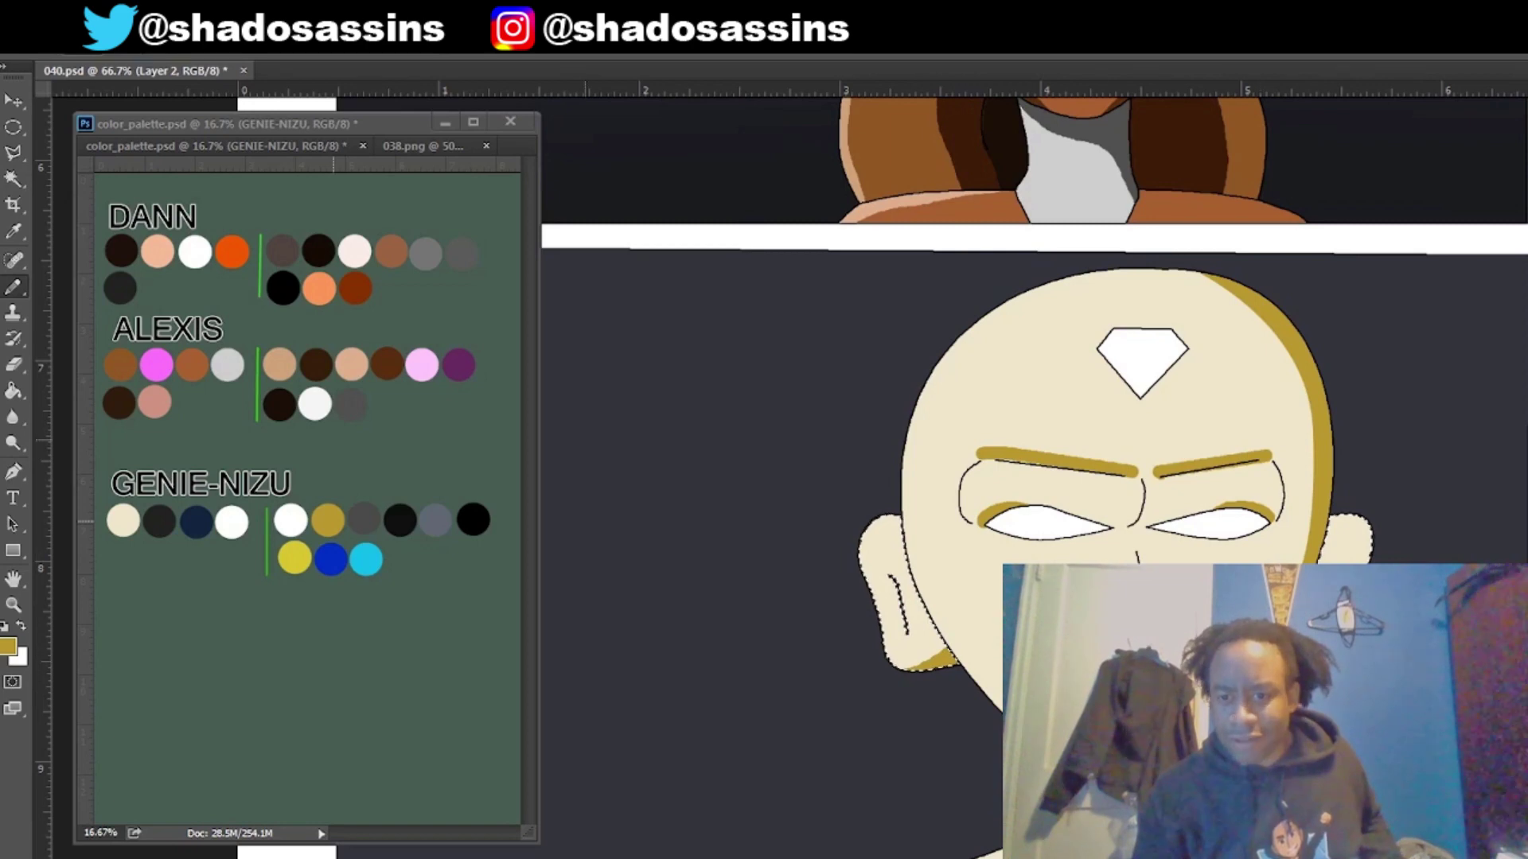
pyautogui.hotkey('ctrl', 'd')
# Step: Sample the white GENIE-NIZU swatch and select the close-up bald head's skin from the lineart layer
pyautogui.press('i')
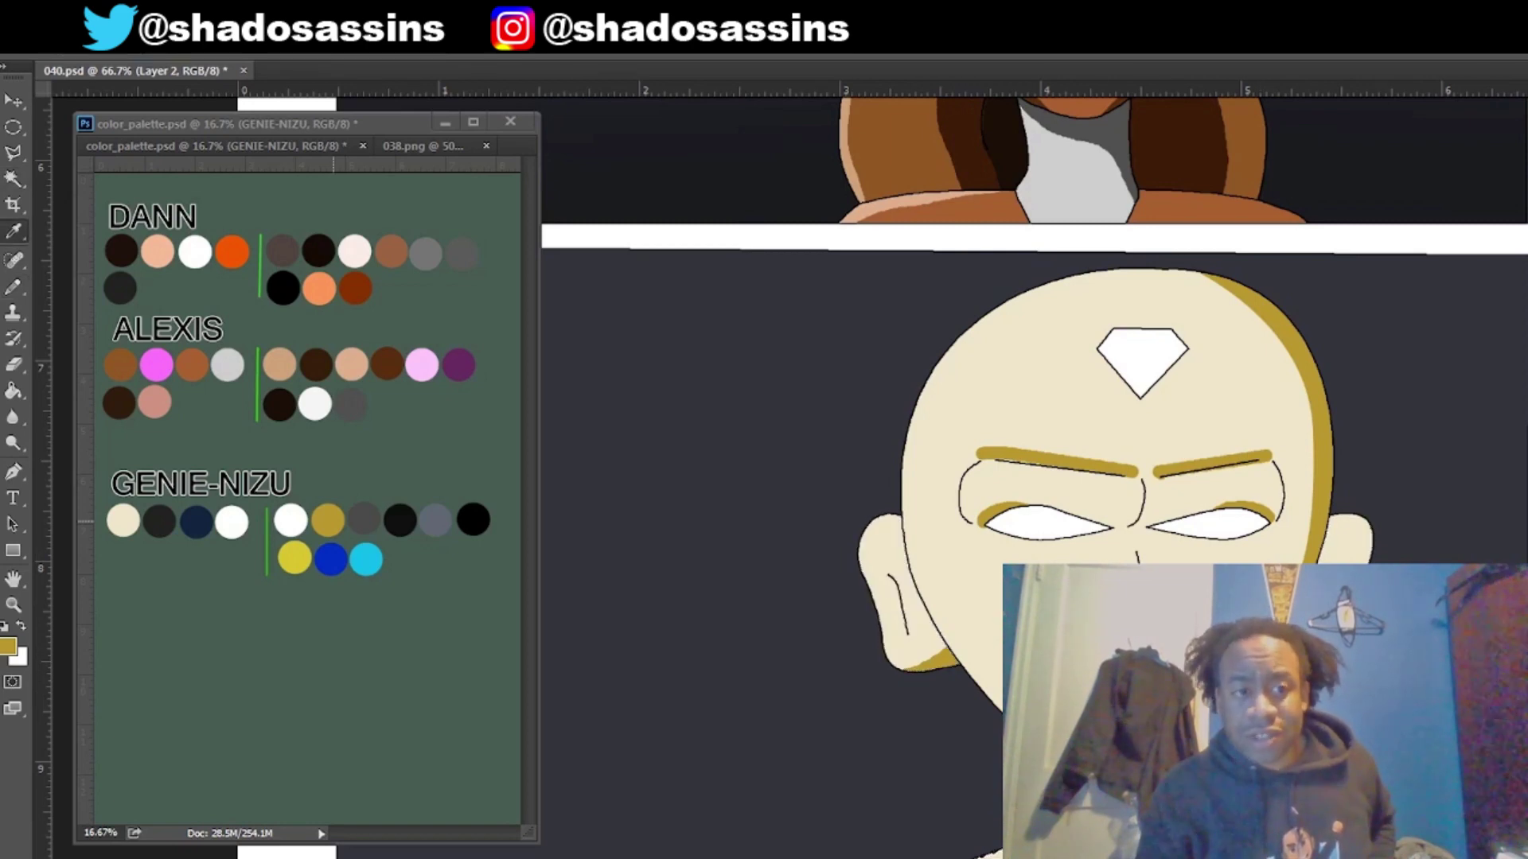
pyautogui.click(290, 521)
pyautogui.press('b')
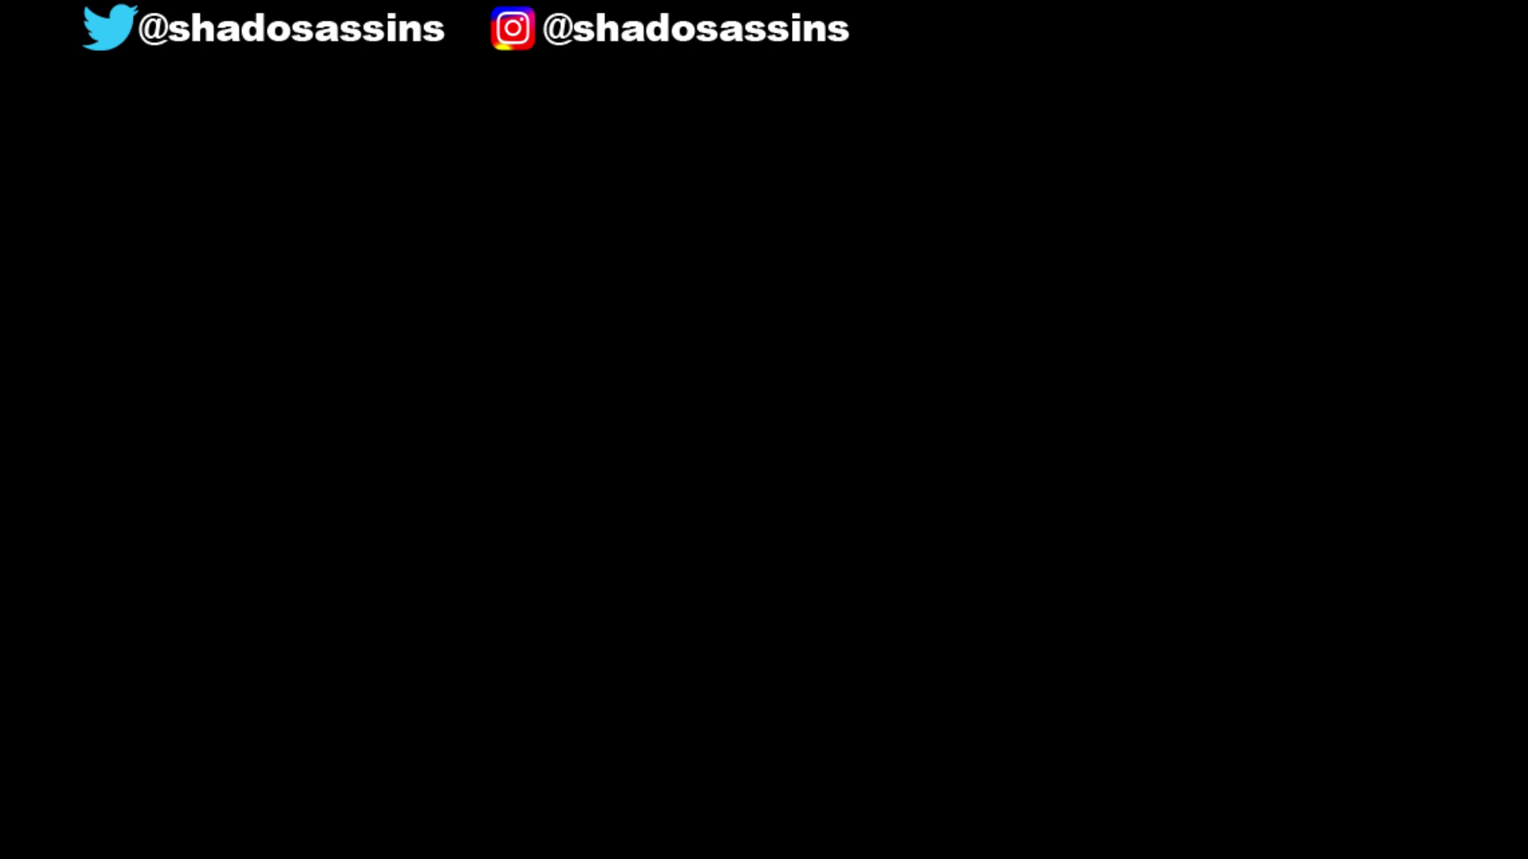
pyautogui.press('w')
pyautogui.hotkey('alt', ']')
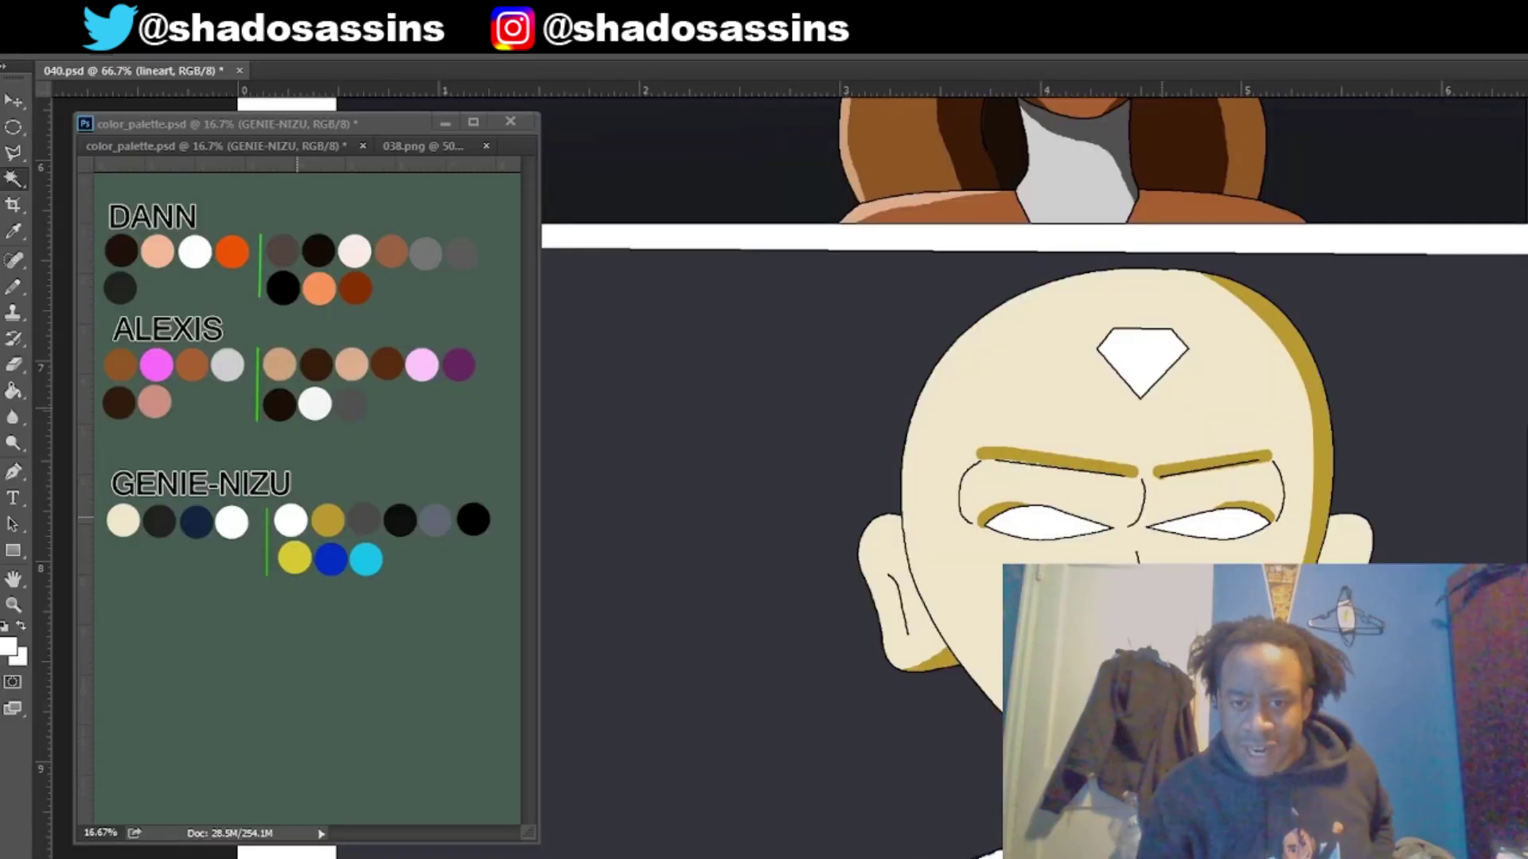
pyautogui.click(1099, 417)
pyautogui.rightClick(1098, 416)
pyautogui.press('Escape')
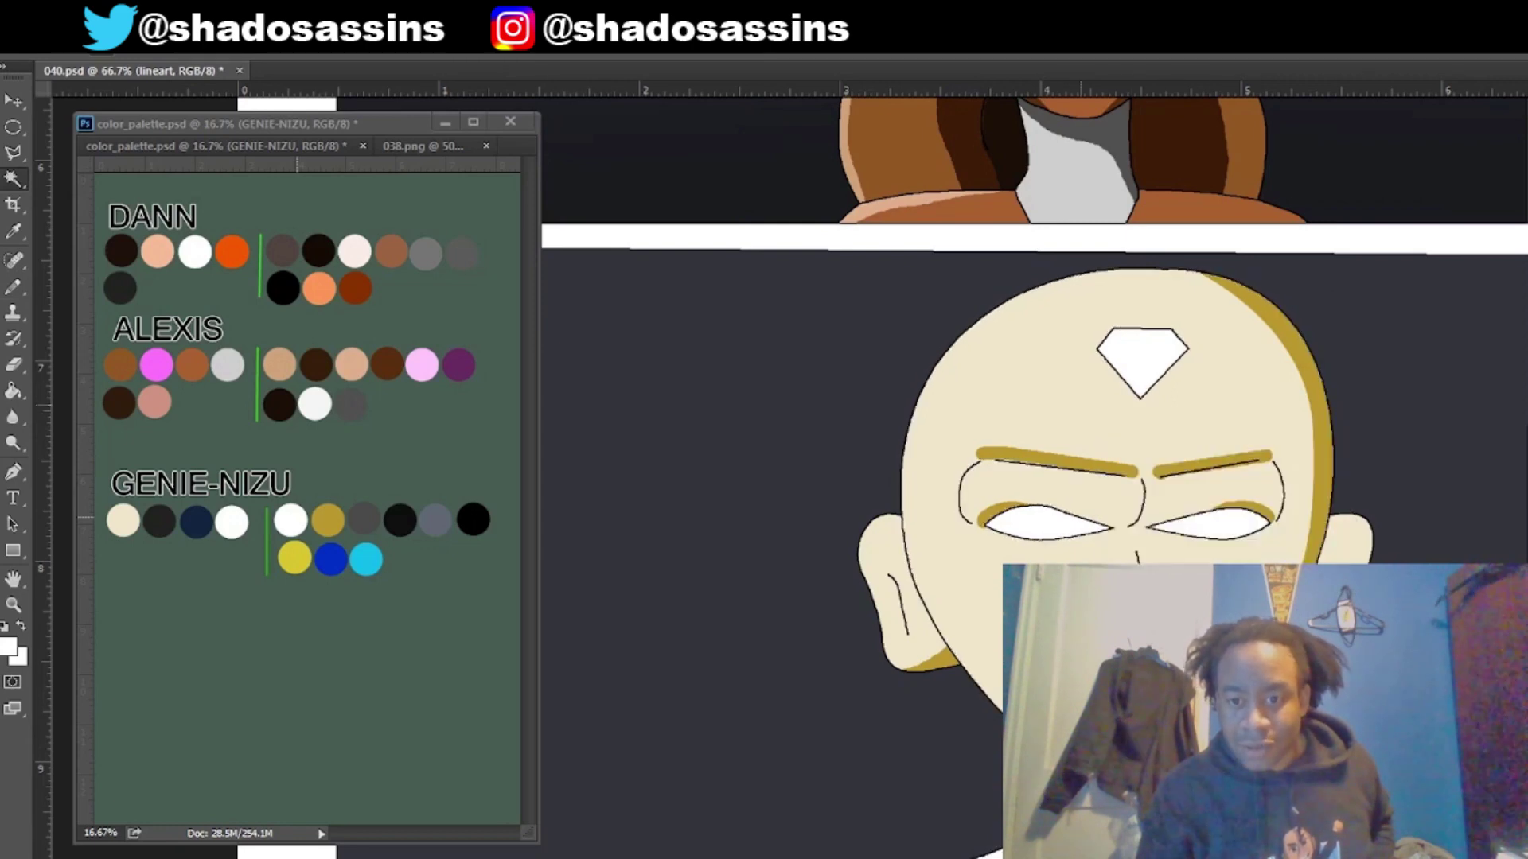
# Step: Draw a closed Pen path along the left edge of the close-up bald head, looping outside its outline
pyautogui.click(12, 471)
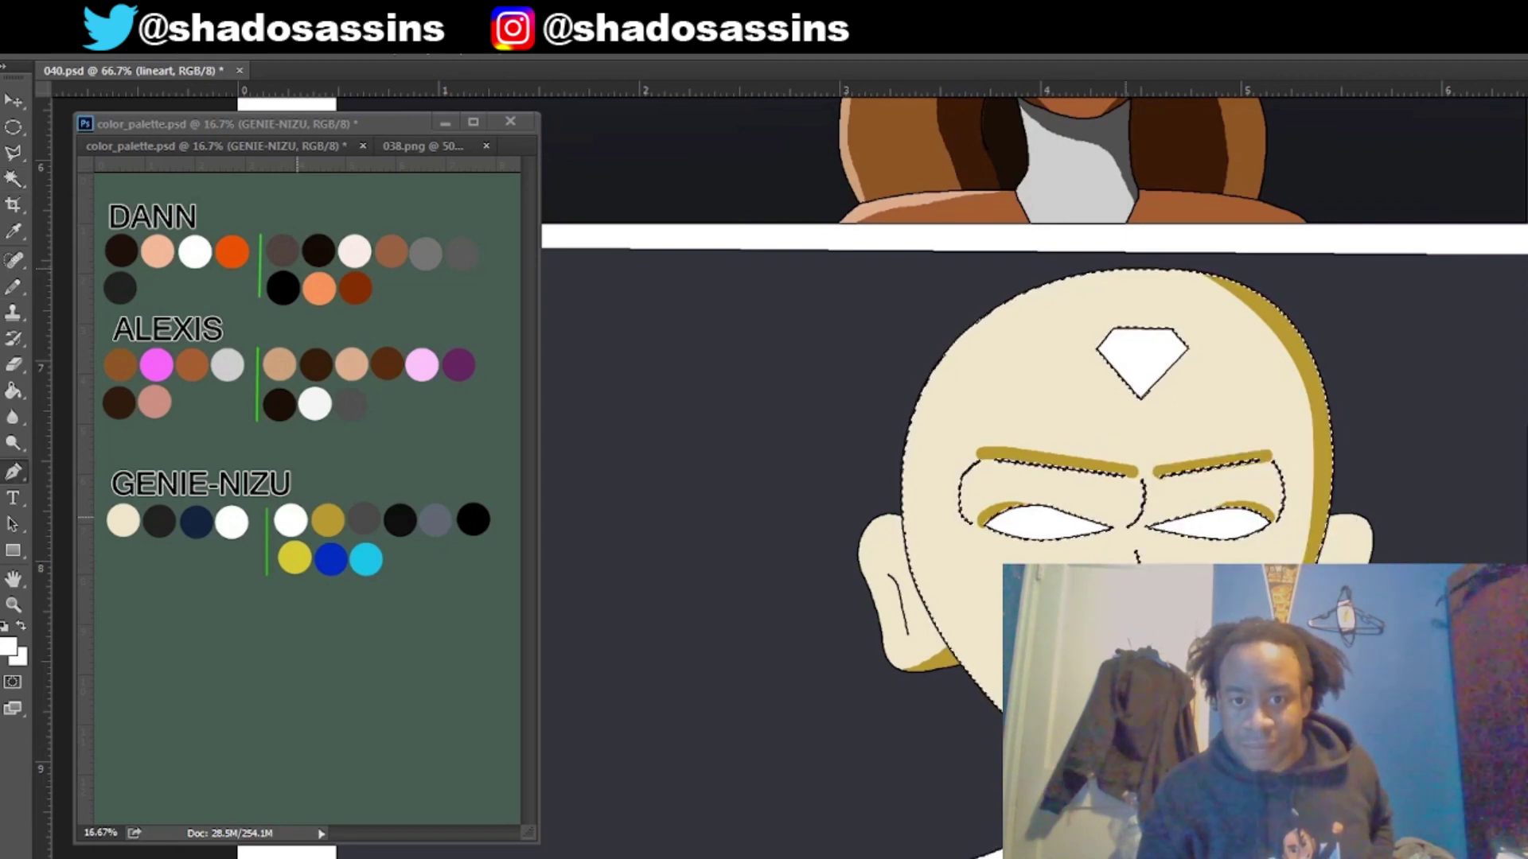
pyautogui.click(1107, 269)
pyautogui.moveTo(950, 367); pyautogui.dragTo(927, 417)
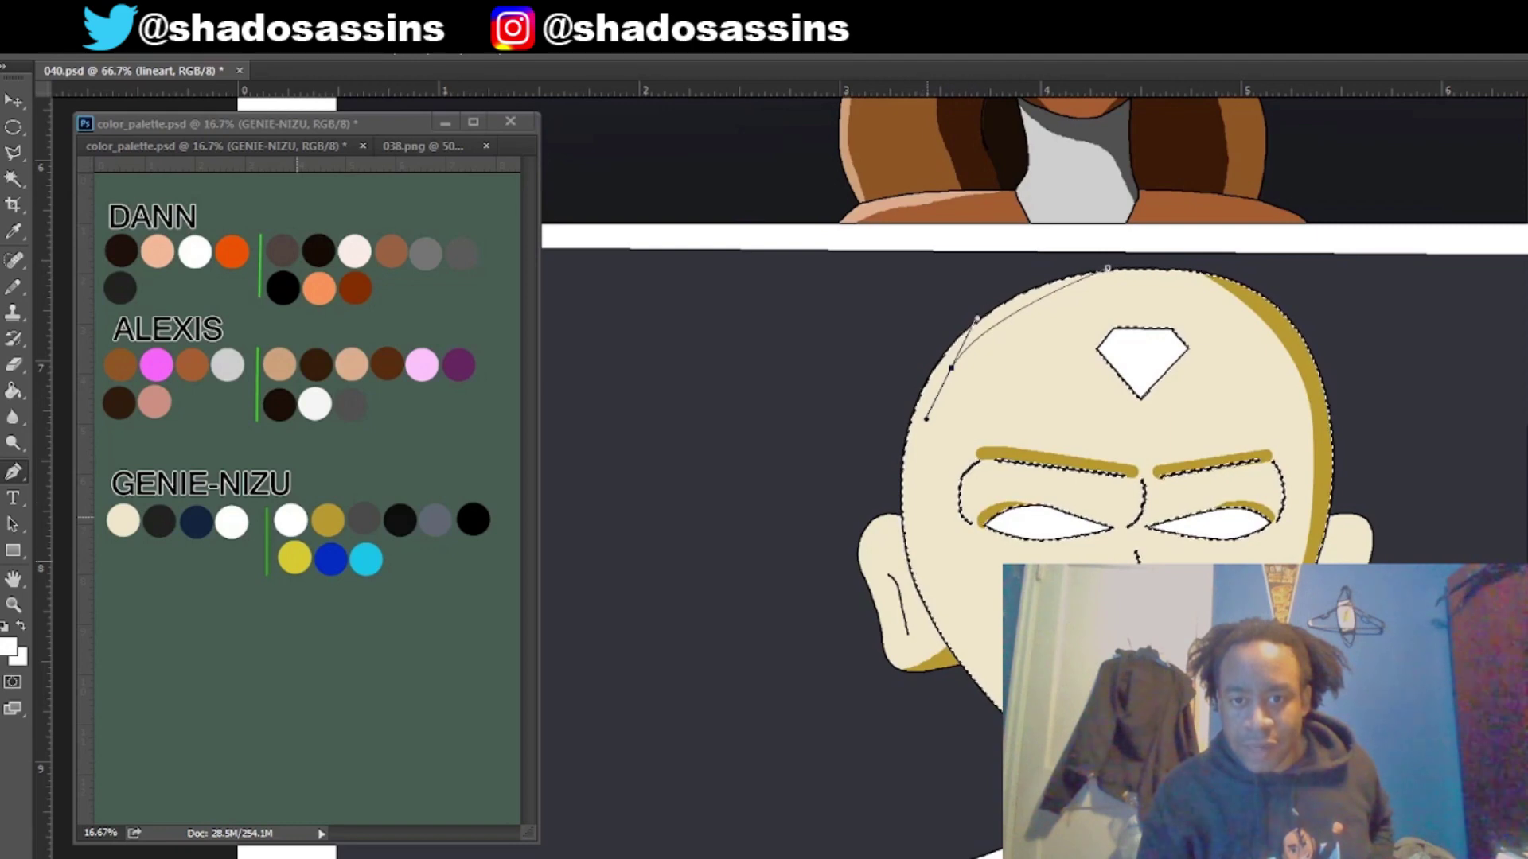
pyautogui.moveTo(925, 566); pyautogui.dragTo(943, 627)
pyautogui.click(1058, 788)
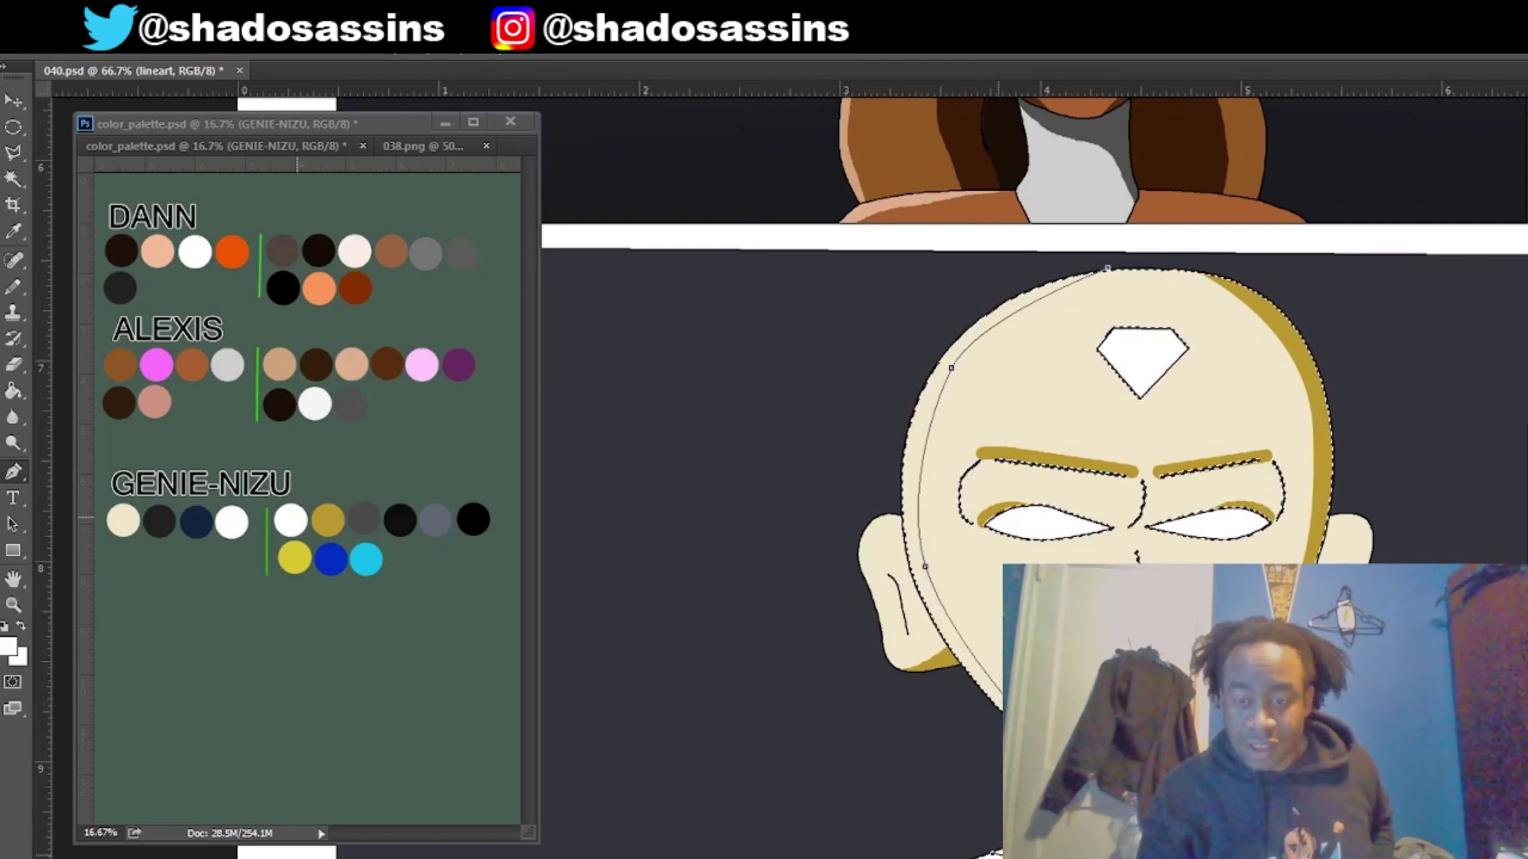
pyautogui.moveTo(807, 703); pyautogui.dragTo(771, 532)
pyautogui.moveTo(765, 444); pyautogui.dragTo(798, 375)
pyautogui.moveTo(879, 280); pyautogui.dragTo(923, 256)
pyautogui.moveTo(1031, 233); pyautogui.dragTo(1064, 231)
pyautogui.click(1141, 236)
pyautogui.click(1107, 269)
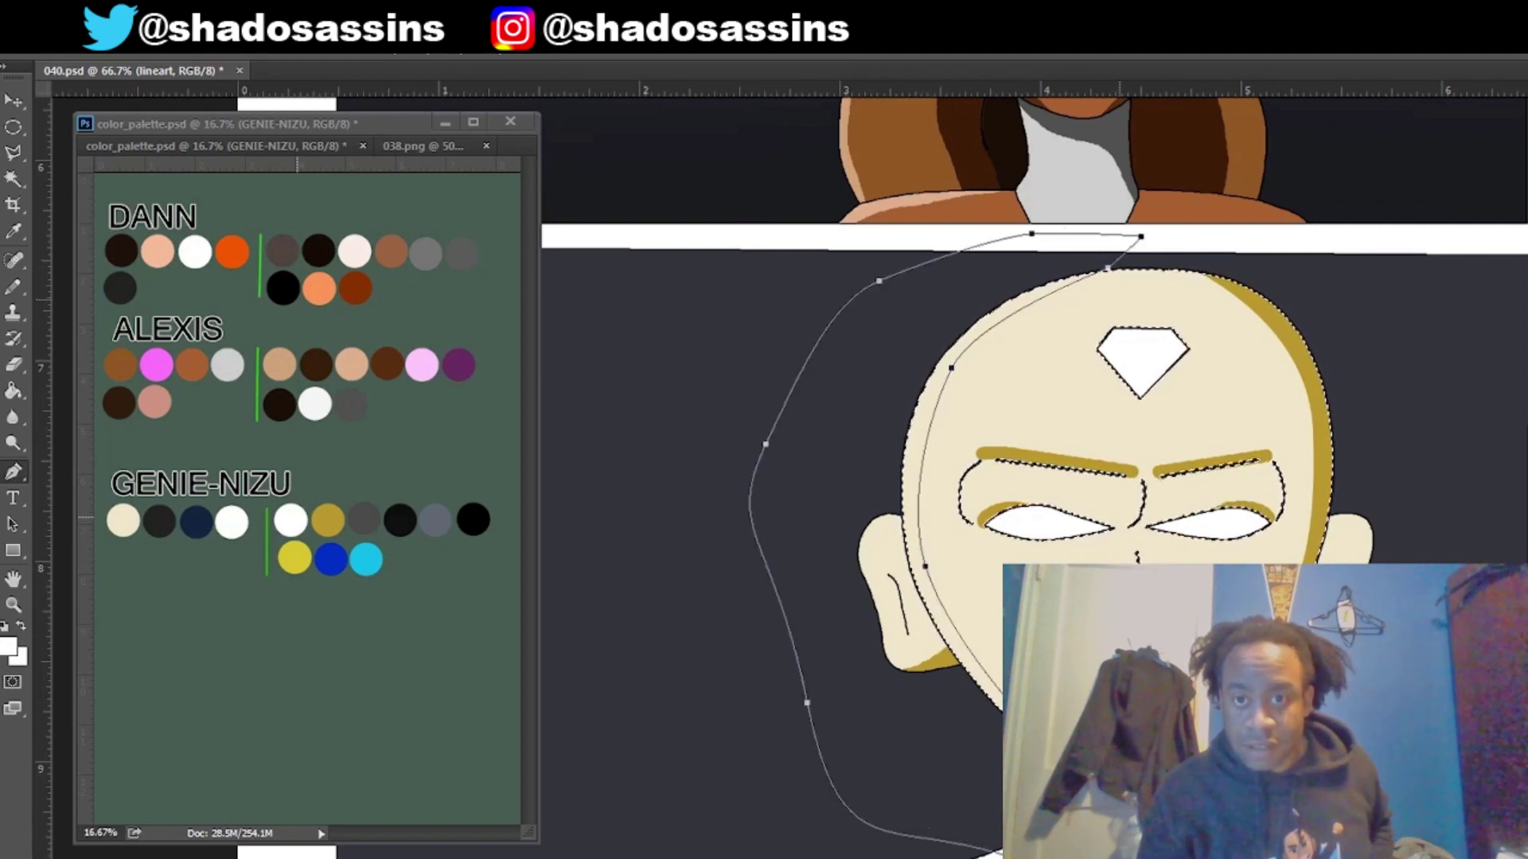
# Step: Fill the path on Layer 2 with white to form the rim highlight on the head's left side
pyautogui.rightClick(1120, 317)
pyautogui.press('Escape')
pyautogui.hotkey('ctrl', 'shift', 'alt', 'n')
pyautogui.press('Return')
pyautogui.press('b')
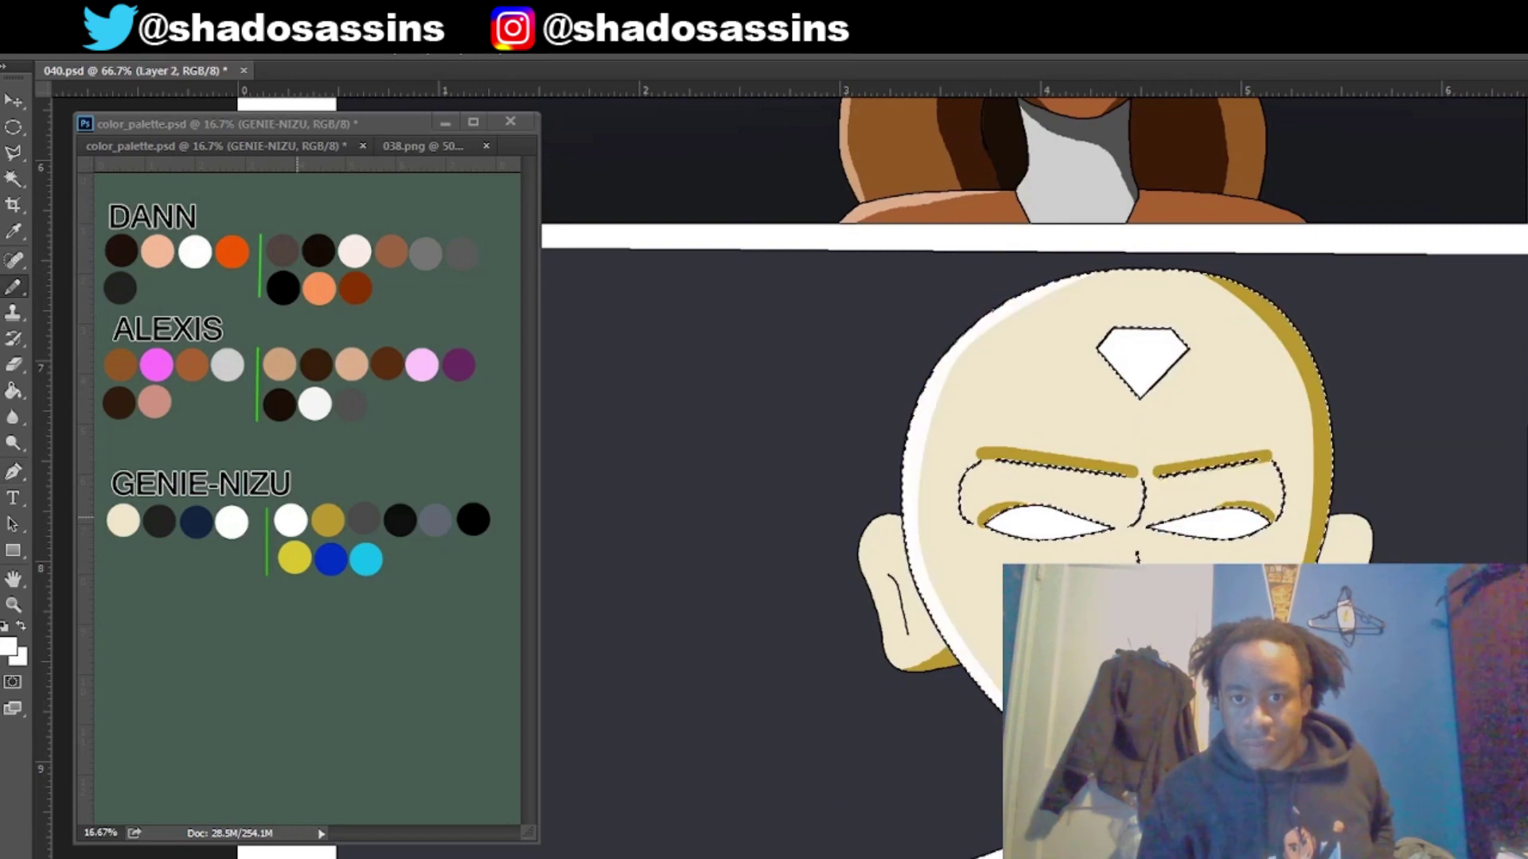
# Step: Paint white highlights on the bald head's forehead and beneath both eyebrows, and deselect
pyautogui.moveTo(1028, 334); pyautogui.dragTo(983, 391)
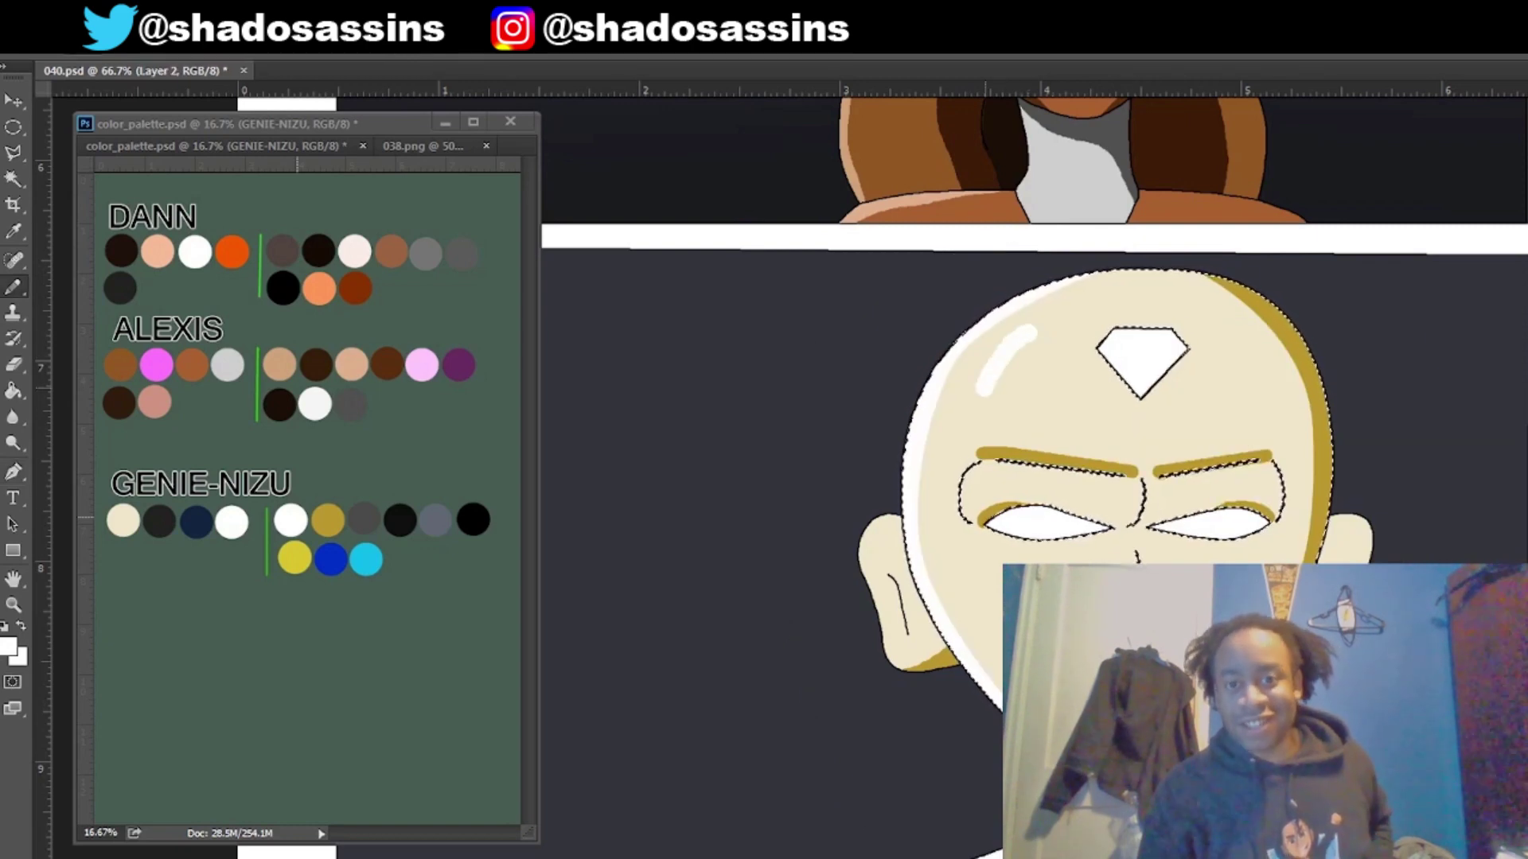
pyautogui.moveTo(1029, 342); pyautogui.dragTo(1004, 387)
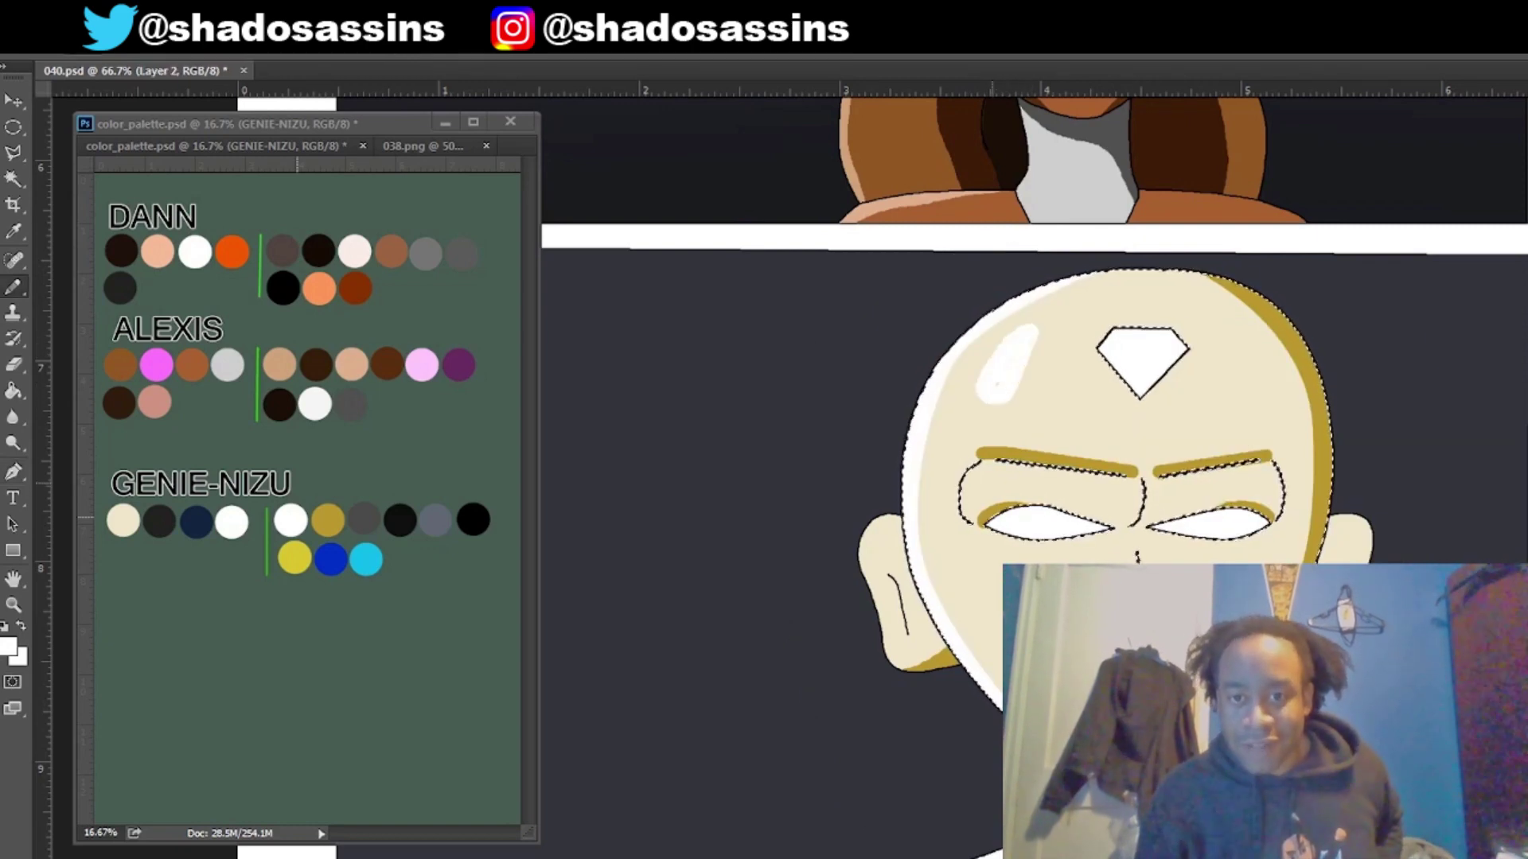
pyautogui.moveTo(988, 481); pyautogui.dragTo(1098, 499)
pyautogui.moveTo(1174, 497); pyautogui.dragTo(1249, 485)
pyautogui.hotkey('ctrl', 'd')
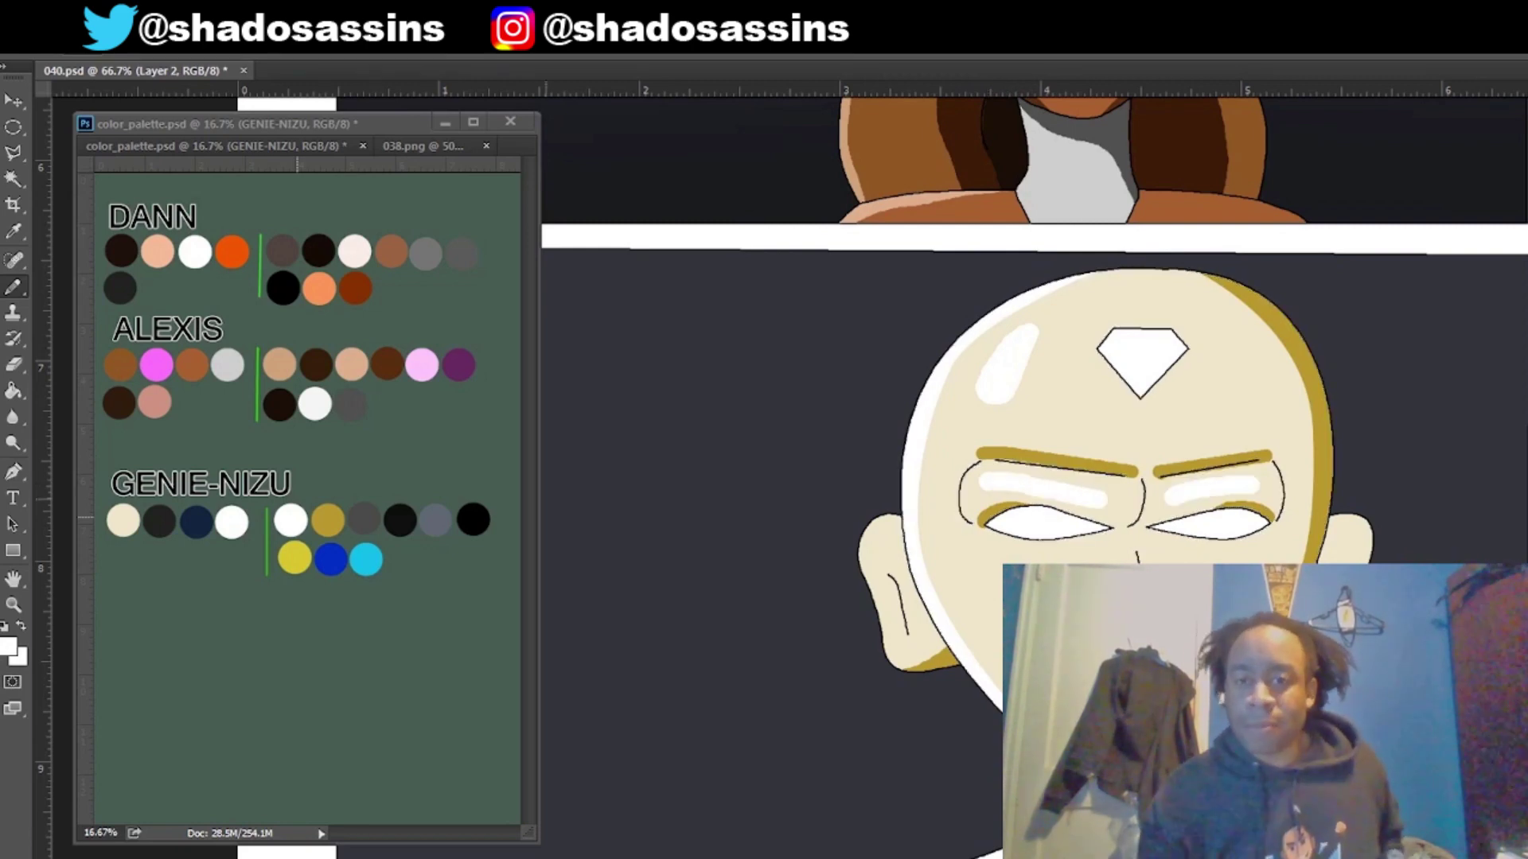
# Step: Select the bottom panel's dark background from the lineart and set up a soft 500 px Brush with 0% hardness on Layer 2
pyautogui.hotkey('ctrl', '-')
pyautogui.hotkey('alt', ']')
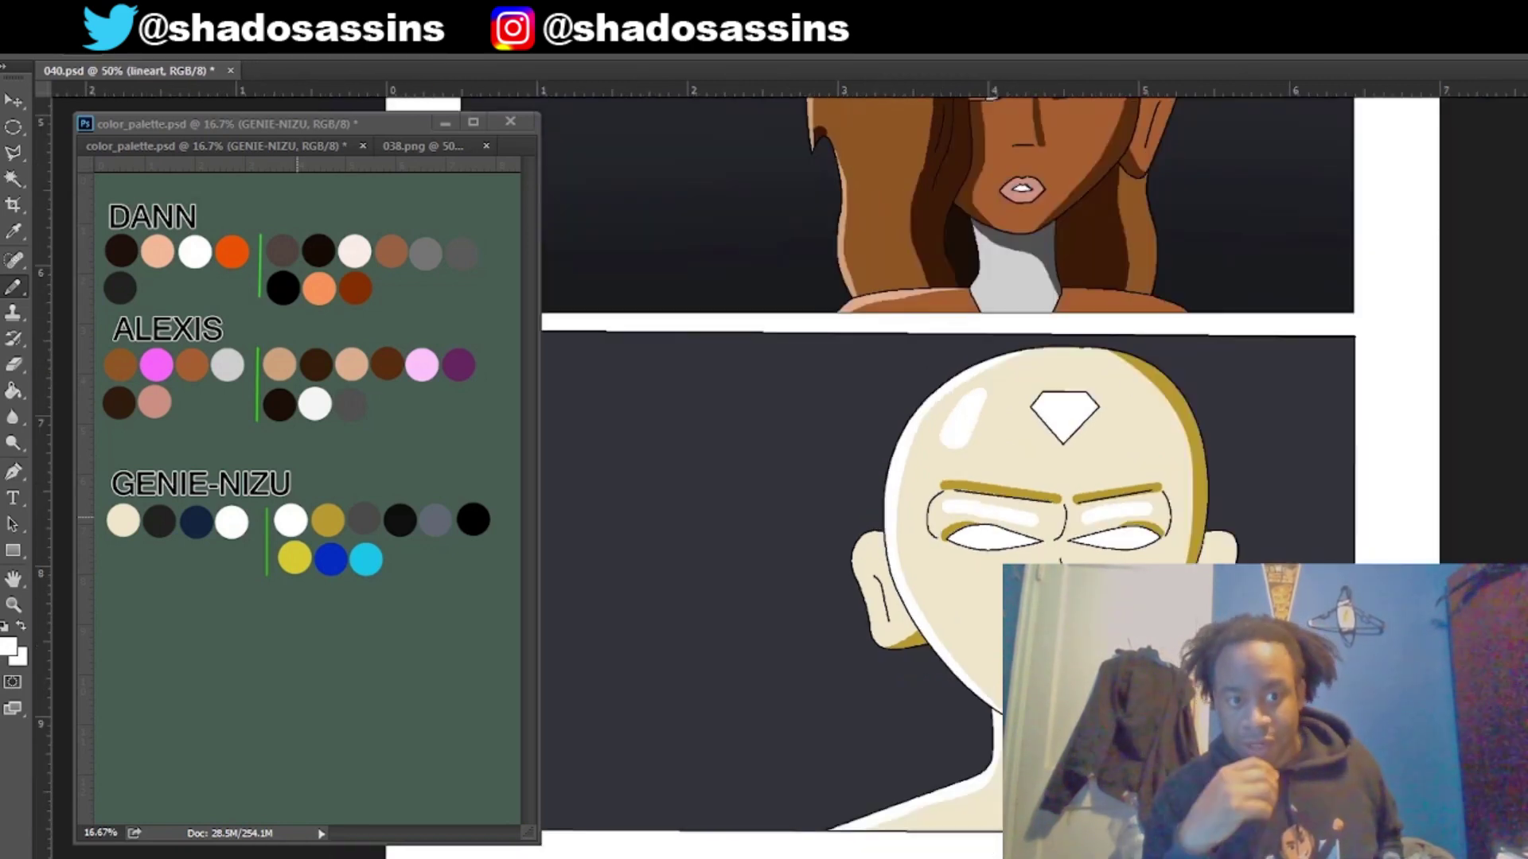
pyautogui.press('w')
pyautogui.click(1244, 423)
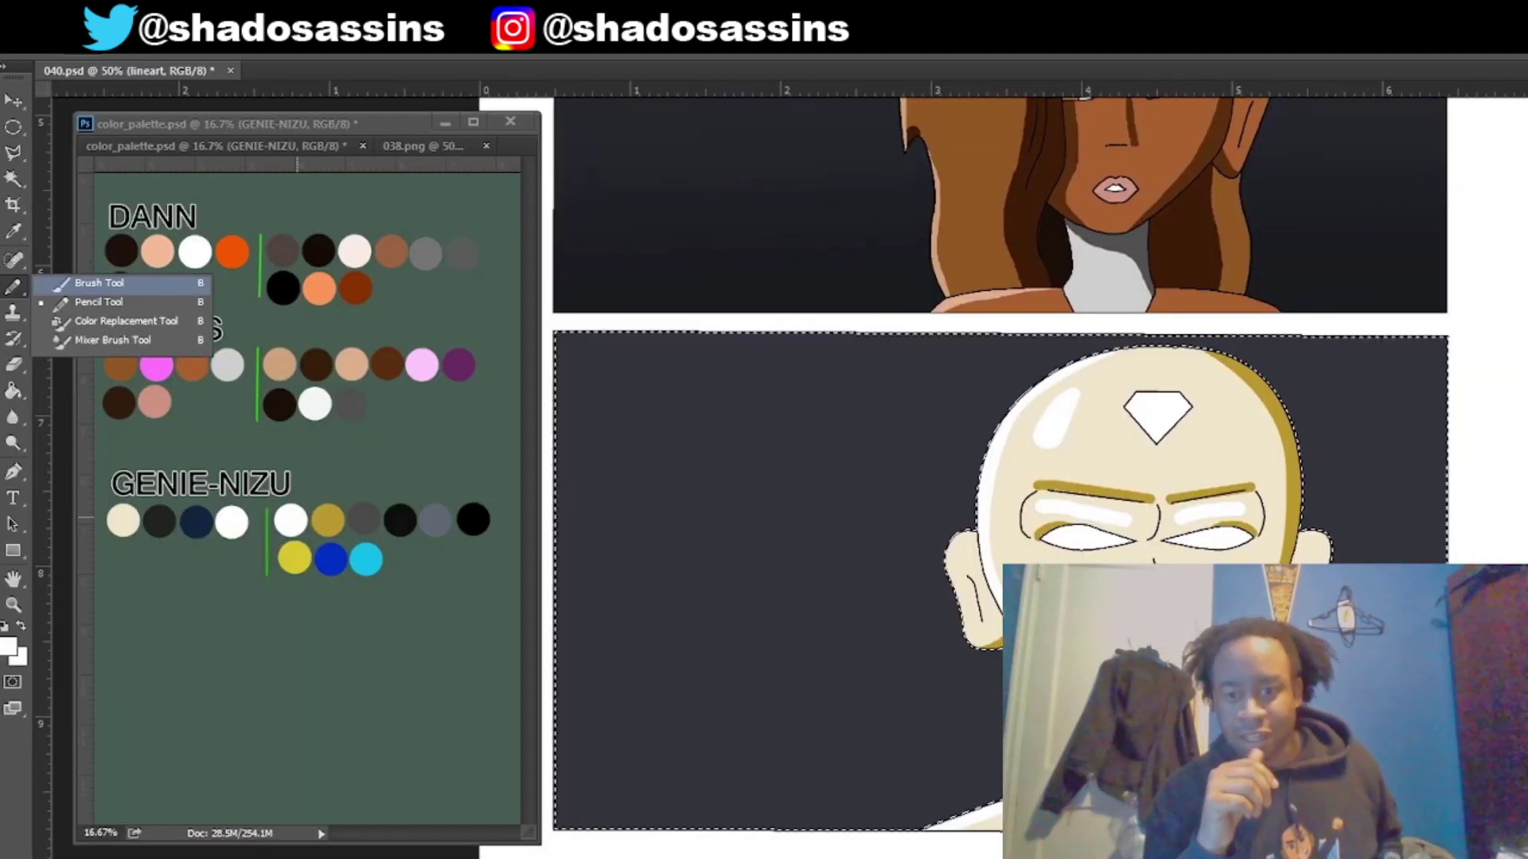
pyautogui.click(179, 279)
pyautogui.rightClick(768, 470)
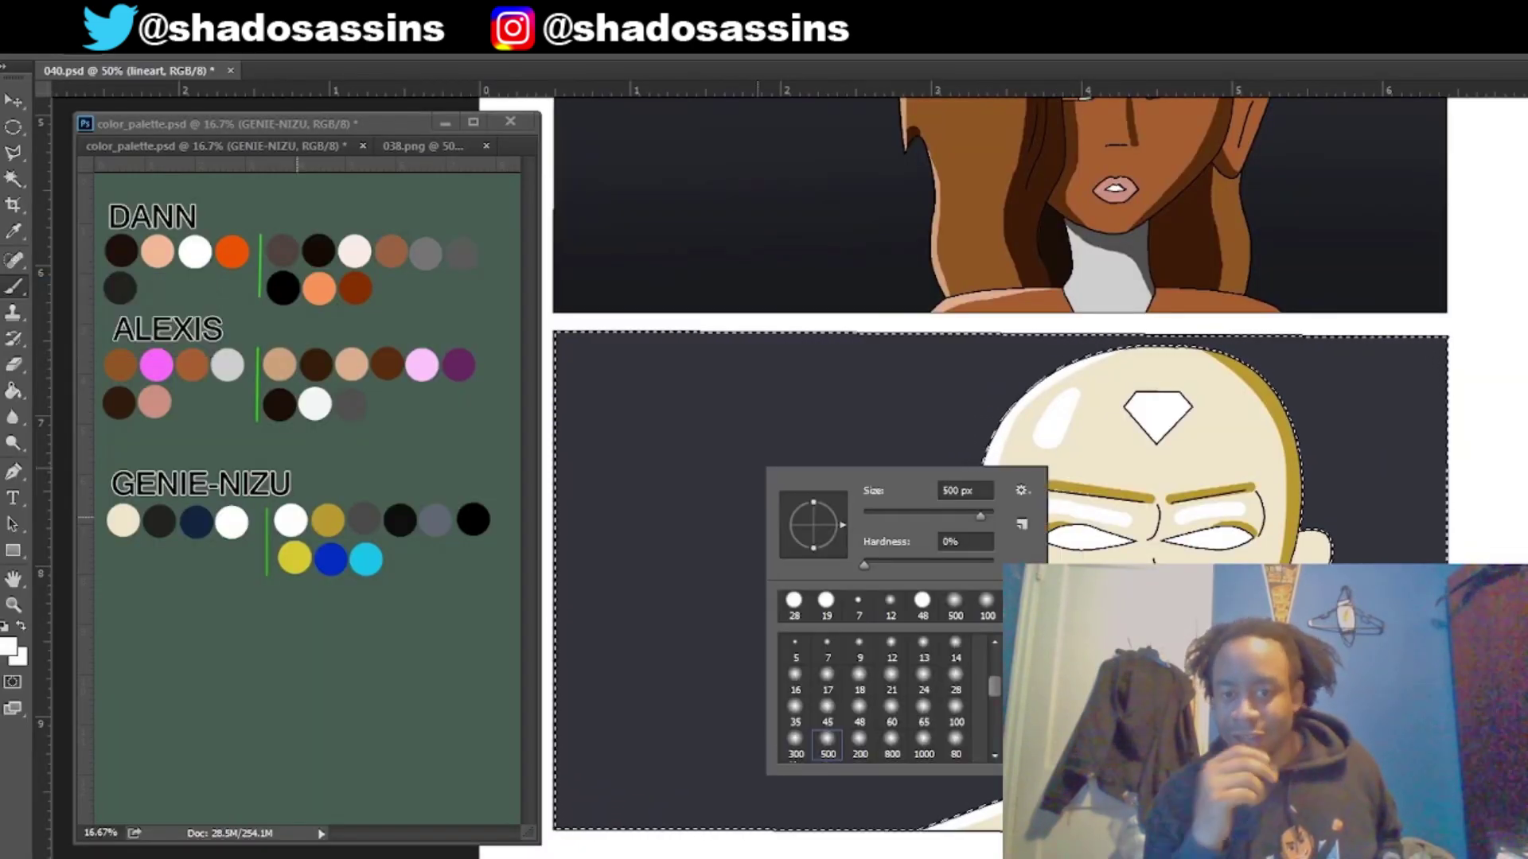
pyautogui.press('Escape')
pyautogui.hotkey('alt', ']')
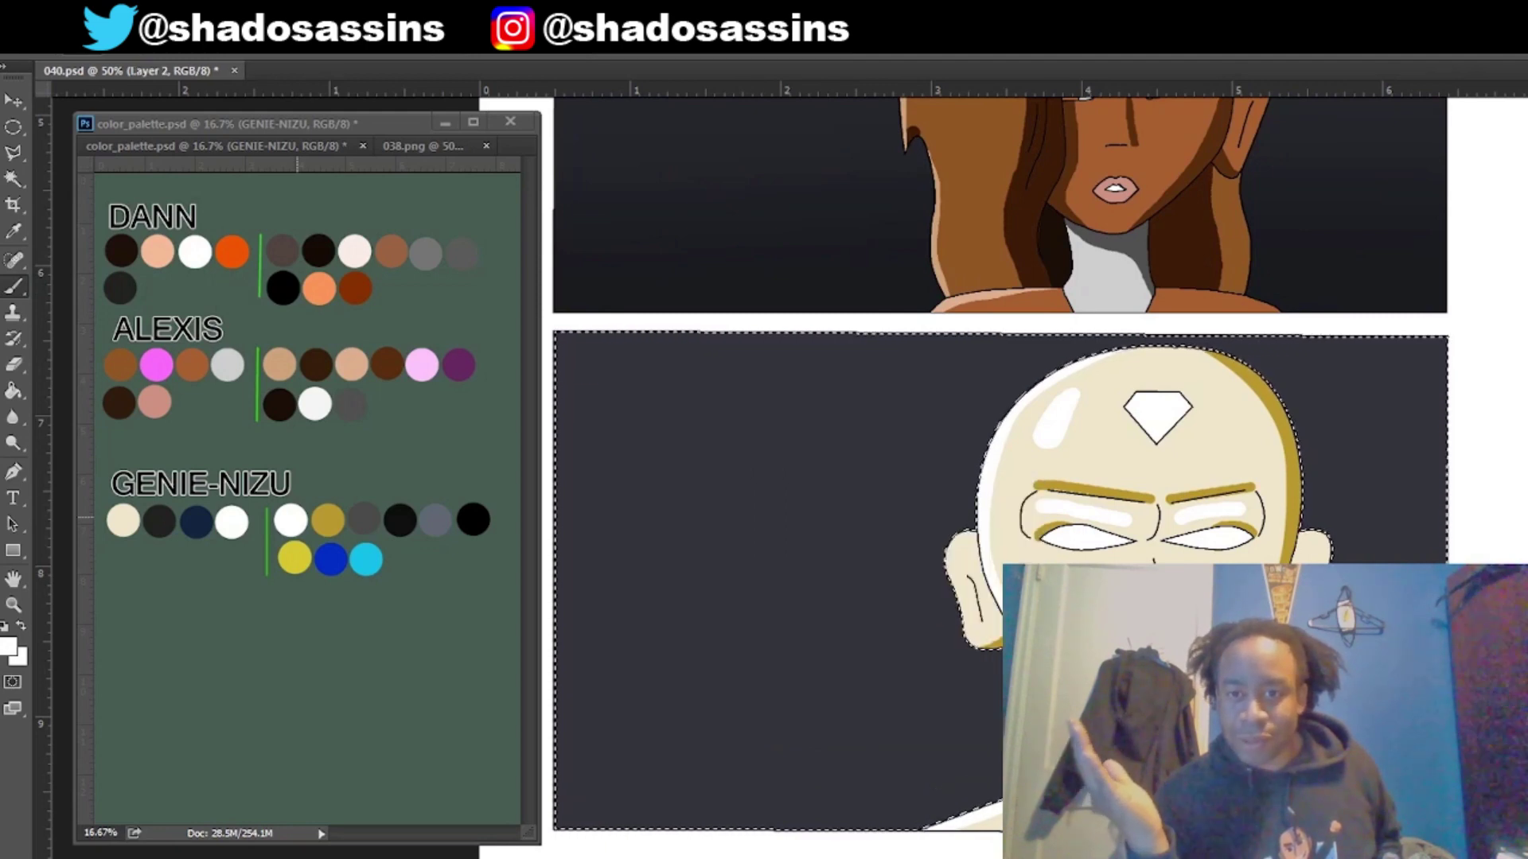
# Step: Paint a soft white glow over the background on both sides of the bald head, leaving a dark strip along the panel's left edge
pyautogui.moveTo(700, 335)
pyautogui.mouseDown()
pyautogui.moveTo(684, 533)
pyautogui.moveTo(608, 665)
pyautogui.moveTo(605, 819)
pyautogui.moveTo(709, 613)
pyautogui.moveTo(772, 358)
pyautogui.moveTo(676, 764)
pyautogui.moveTo(859, 398)
pyautogui.mouseUp()
pyautogui.moveTo(660, 381)
pyautogui.mouseDown()
pyautogui.moveTo(660, 501)
pyautogui.moveTo(867, 398)
pyautogui.moveTo(836, 756)
pyautogui.mouseUp()
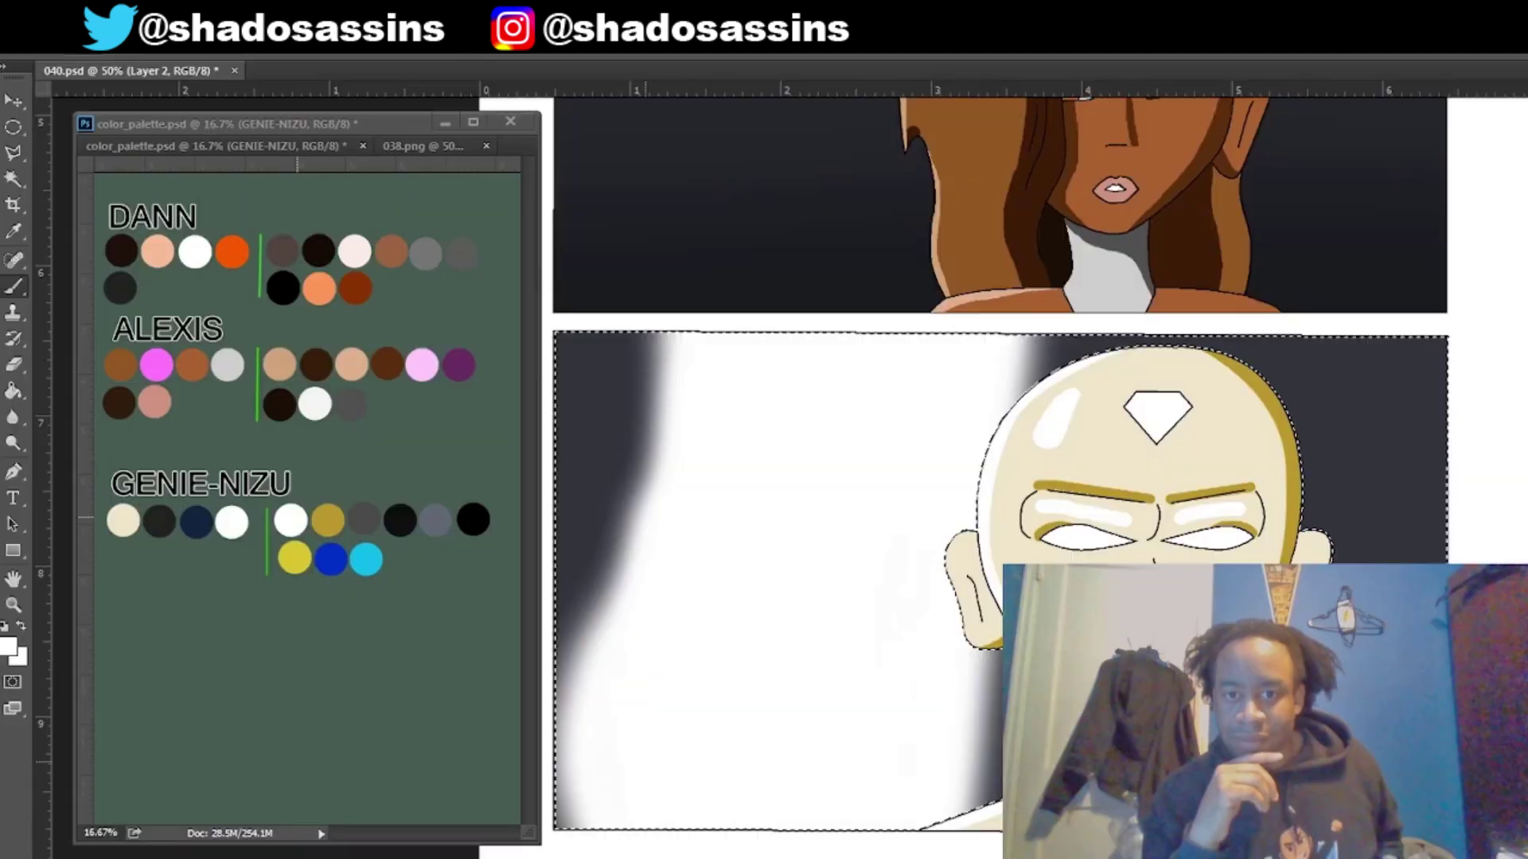
pyautogui.rightClick(1106, 442)
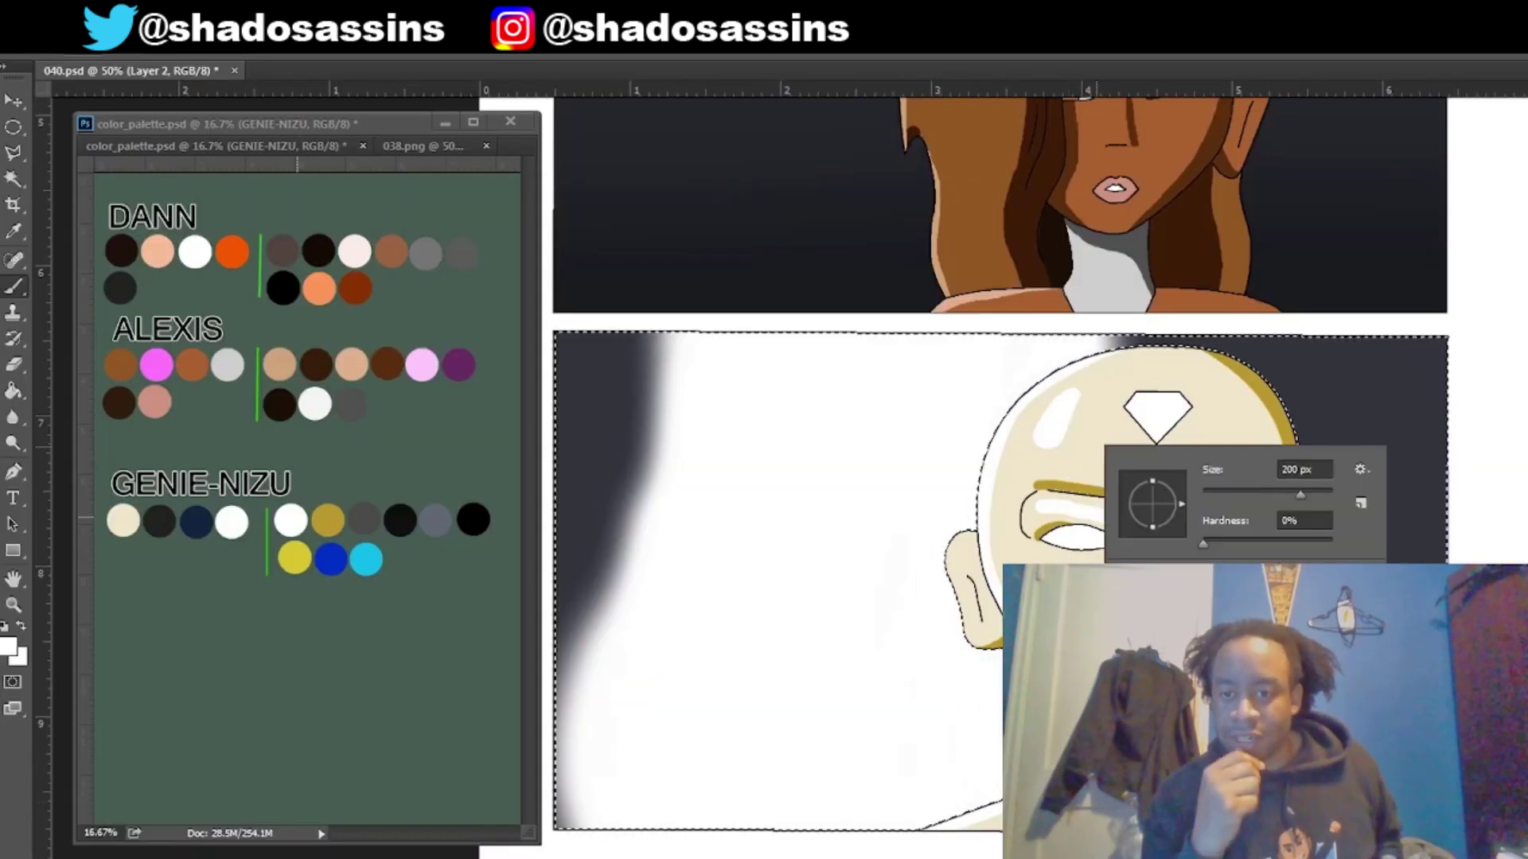
pyautogui.moveTo(1242, 366)
pyautogui.mouseDown()
pyautogui.moveTo(1408, 509)
pyautogui.moveTo(1438, 706)
pyautogui.mouseUp()
# Step: Paint the dark strip at the panel's left edge with the blue GENIE-NIZU swatch, using a soft 200 px brush at reduced opacity
pyautogui.keyDown('alt'); pyautogui.click(333, 559); pyautogui.keyUp('alt')
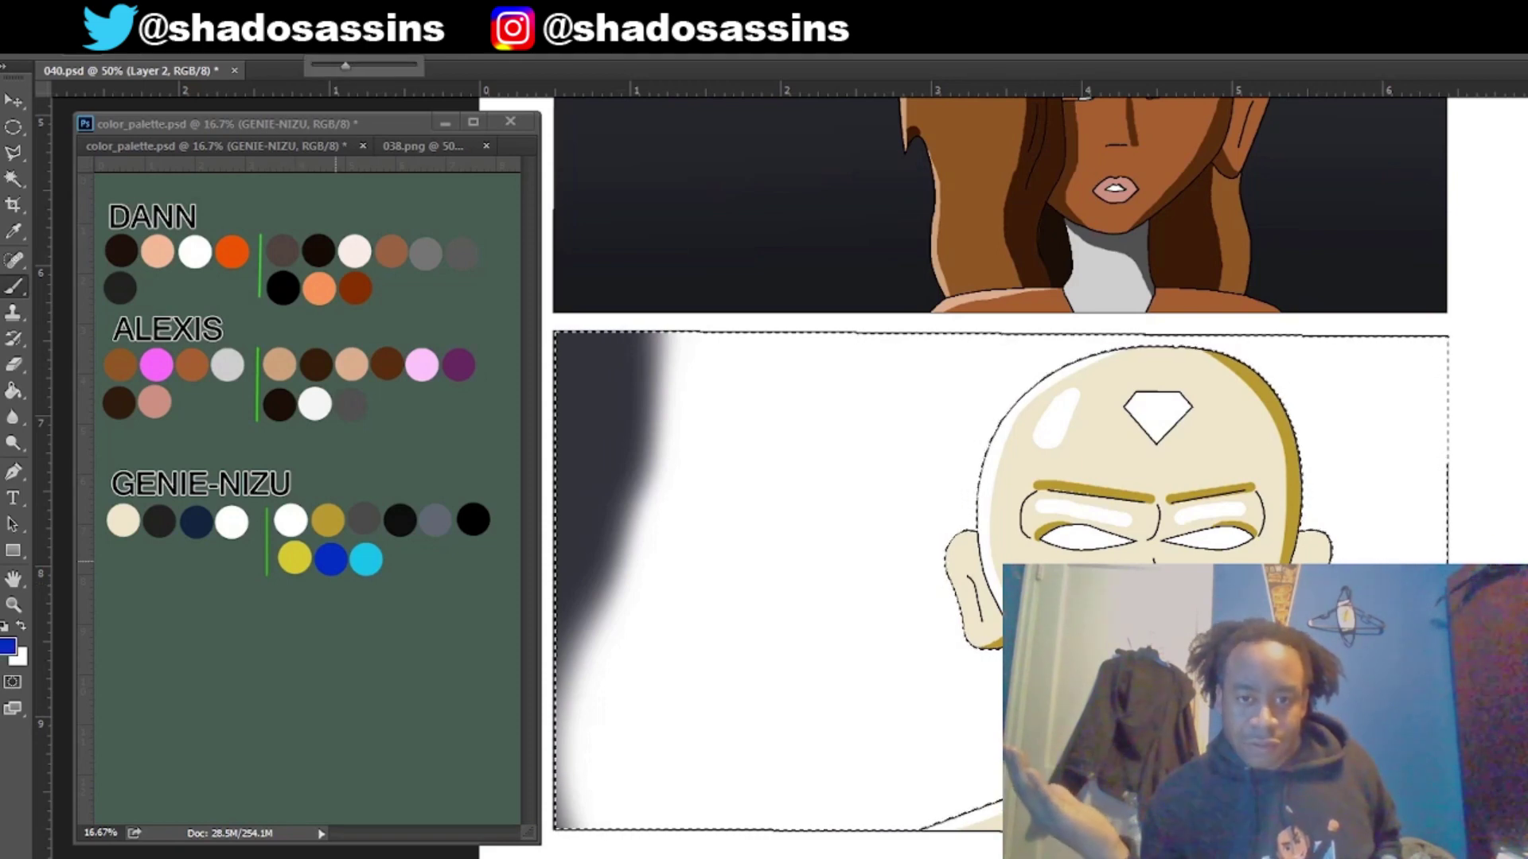
pyautogui.hscroll(-4, 769, 483)
pyautogui.rightClick(769, 483)
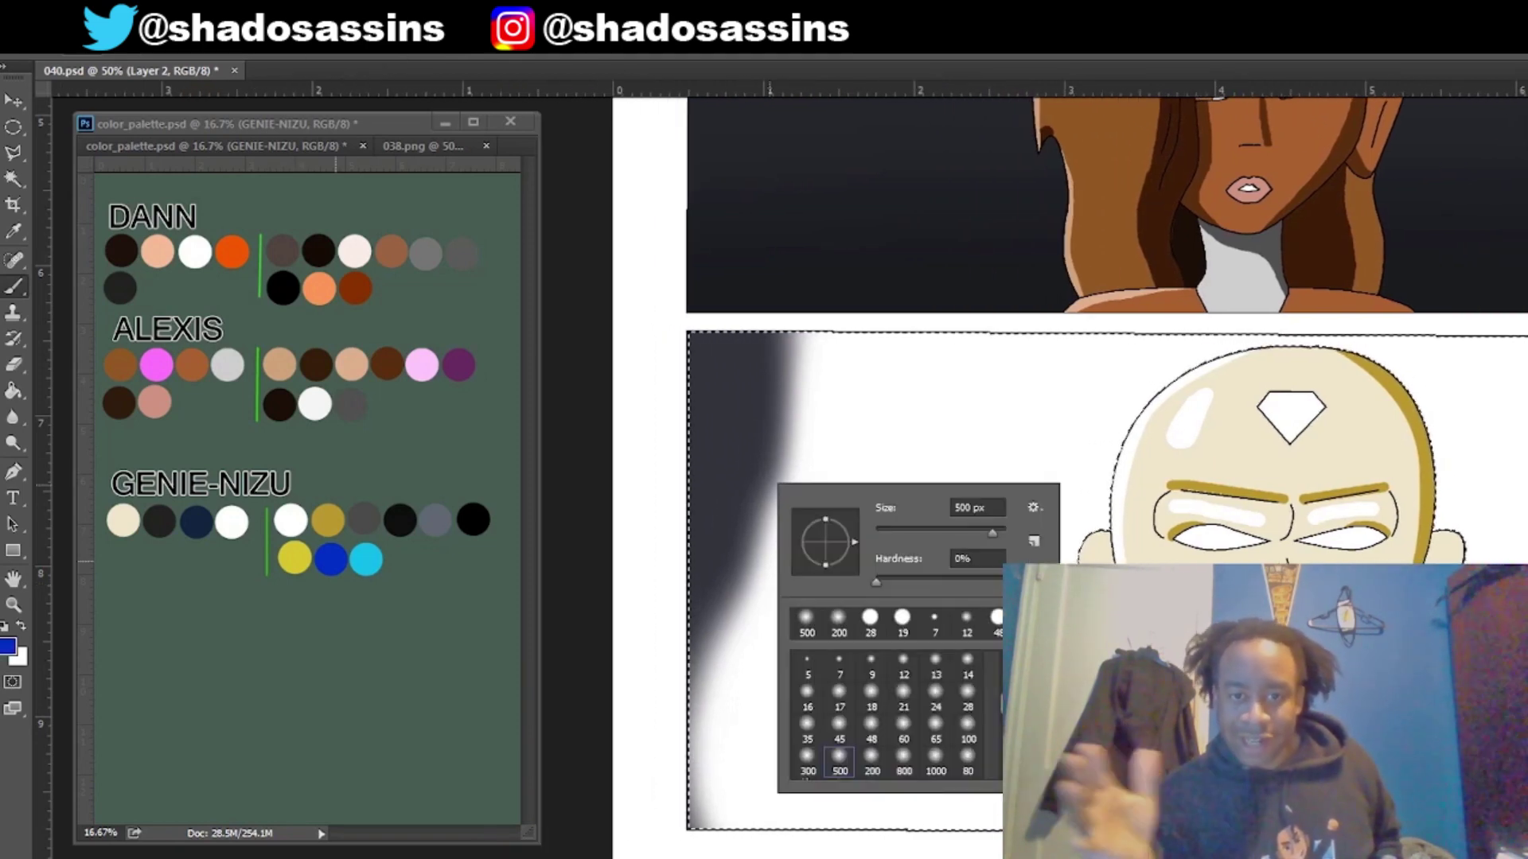
pyautogui.click(838, 623)
pyautogui.moveTo(760, 334)
pyautogui.mouseDown()
pyautogui.moveTo(762, 402)
pyautogui.moveTo(648, 758)
pyautogui.mouseUp()
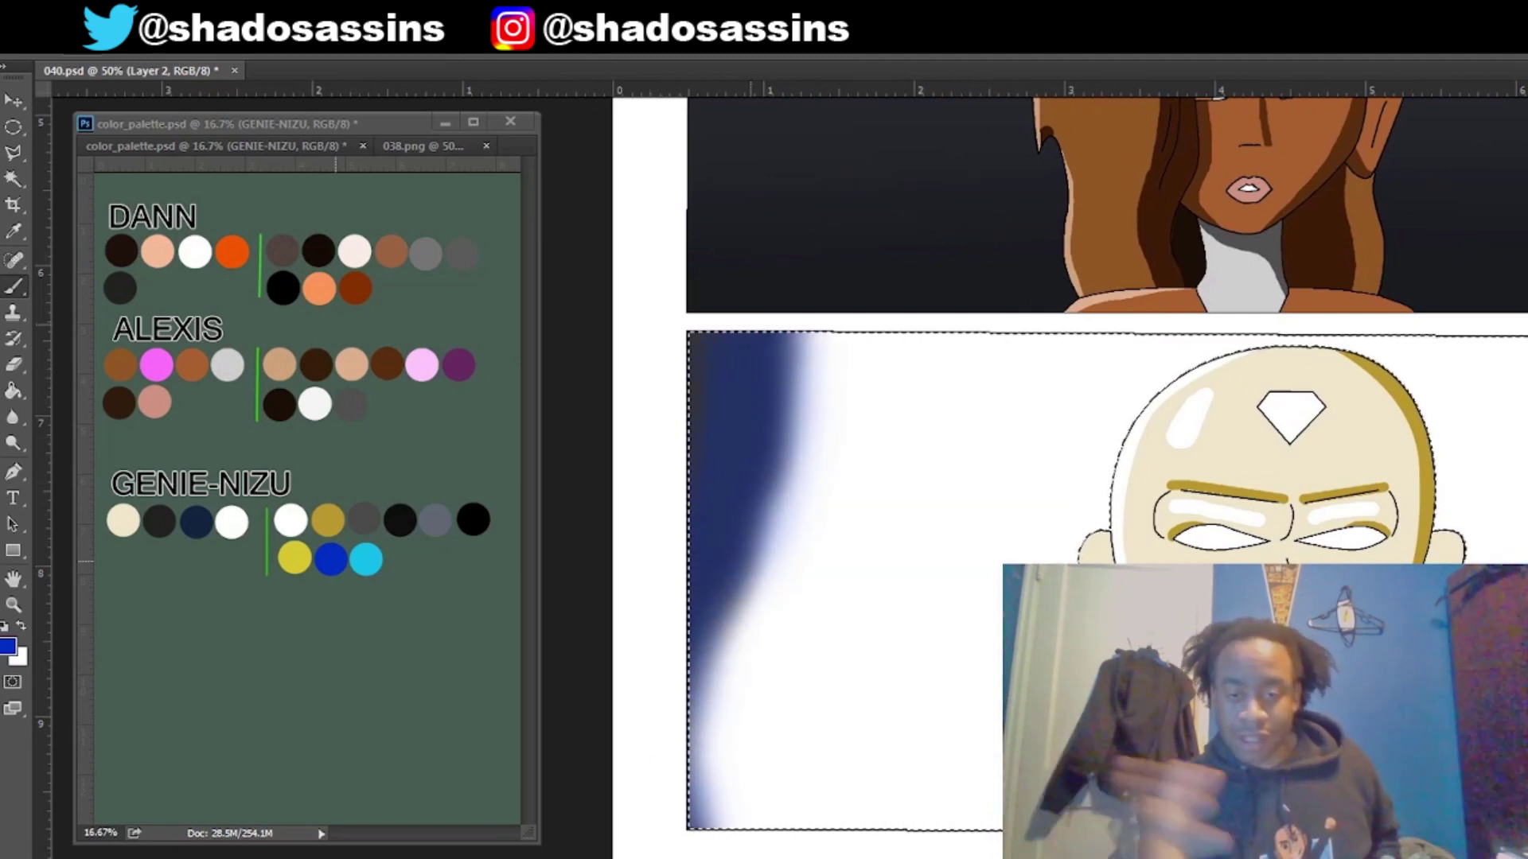
pyautogui.moveTo(794, 386); pyautogui.dragTo(704, 609)
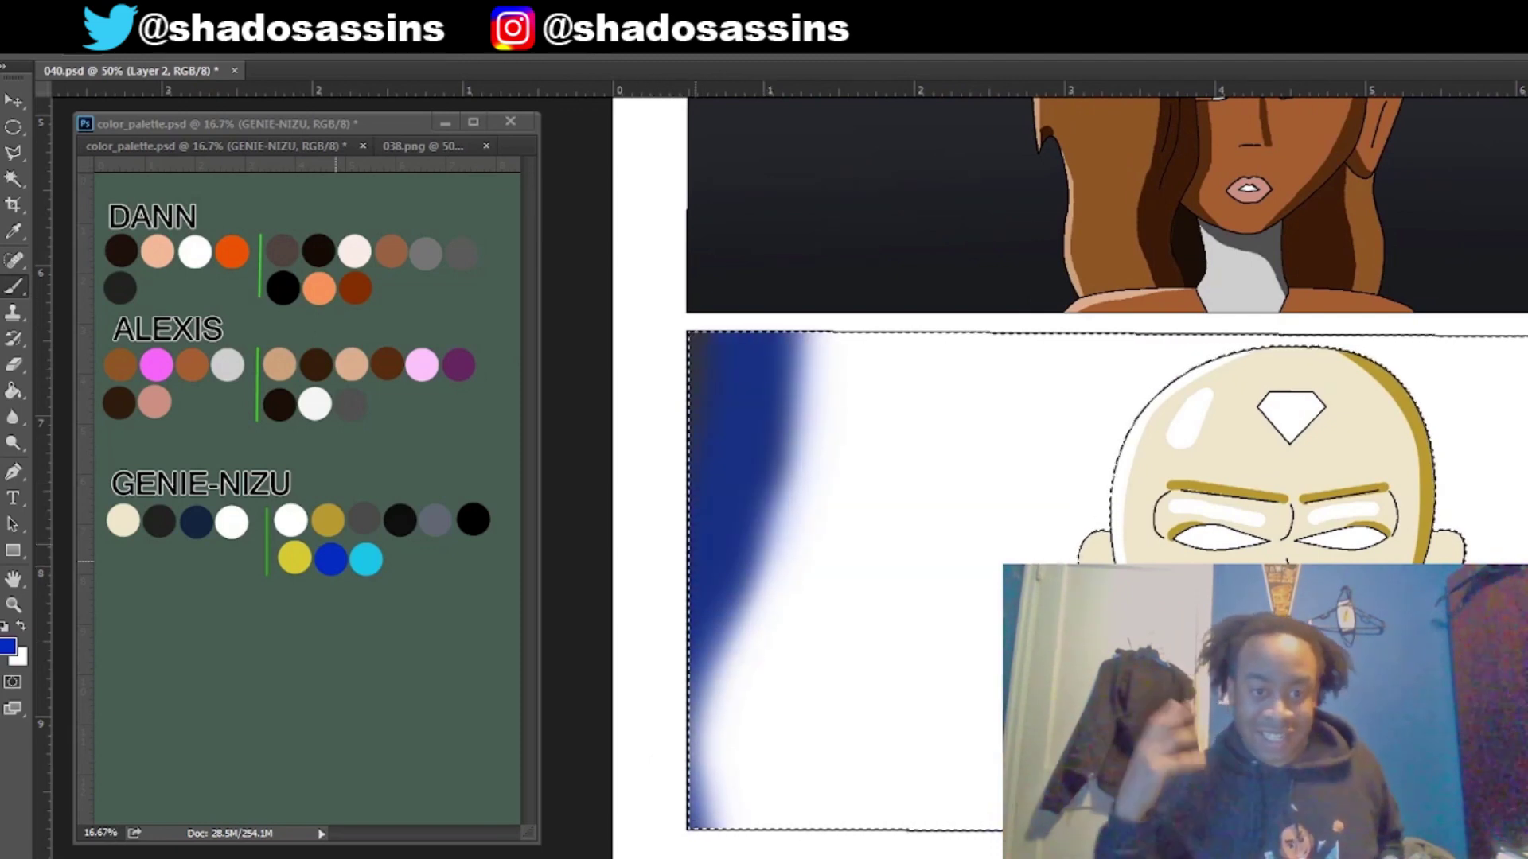
pyautogui.moveTo(694, 544); pyautogui.dragTo(765, 330)
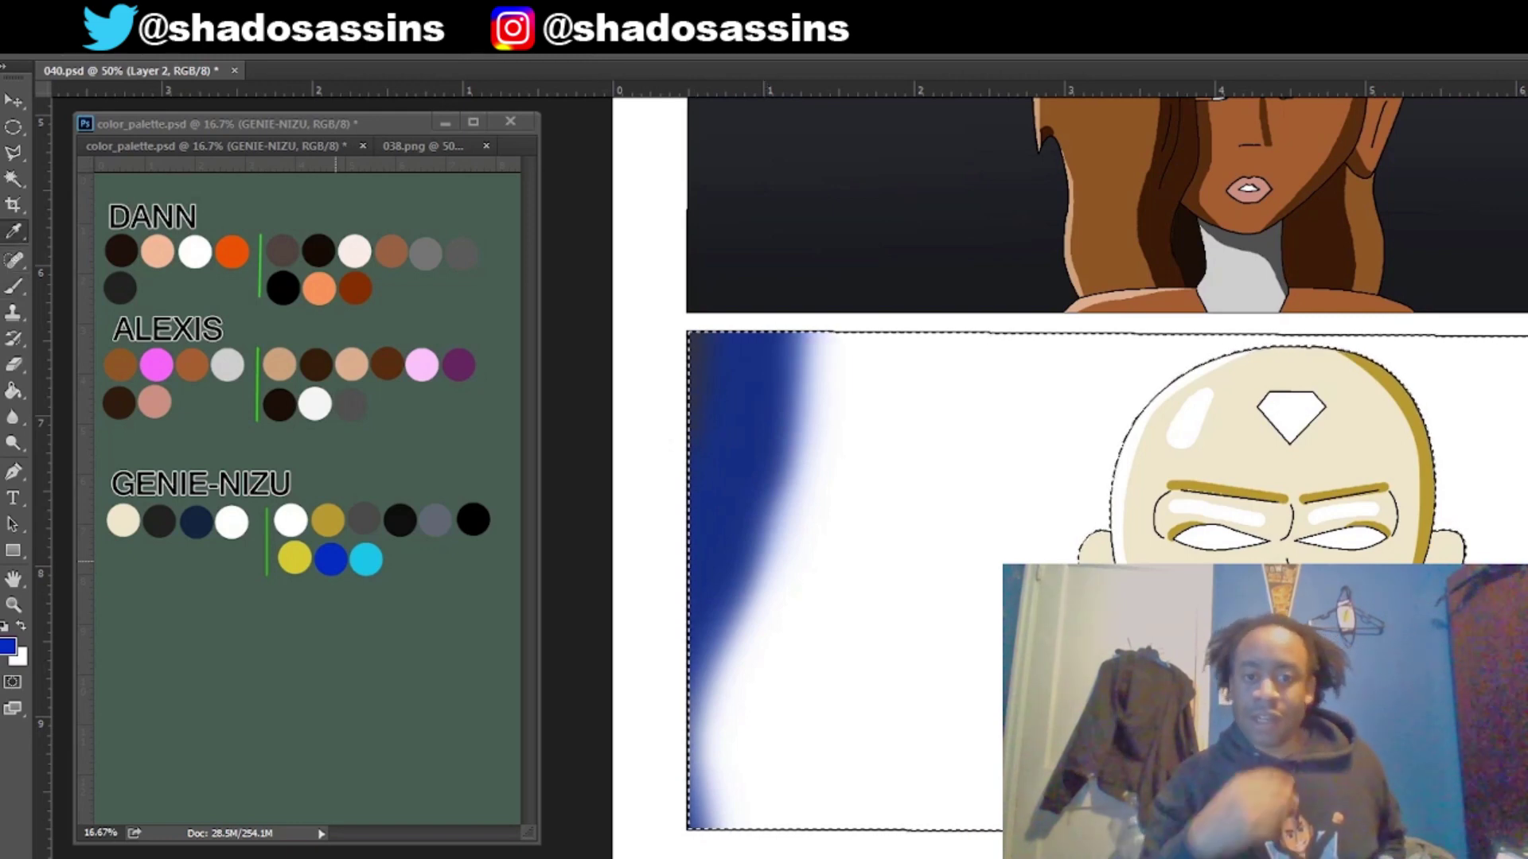
# Step: Paint the cyan GENIE-NIZU swatch between the blue strip and the white glow, soften its inner edge with white, and deselect
pyautogui.keyDown('alt'); pyautogui.click(367, 561); pyautogui.keyUp('alt')
pyautogui.moveTo(812, 334)
pyautogui.mouseDown()
pyautogui.moveTo(708, 795)
pyautogui.moveTo(868, 350)
pyautogui.mouseUp()
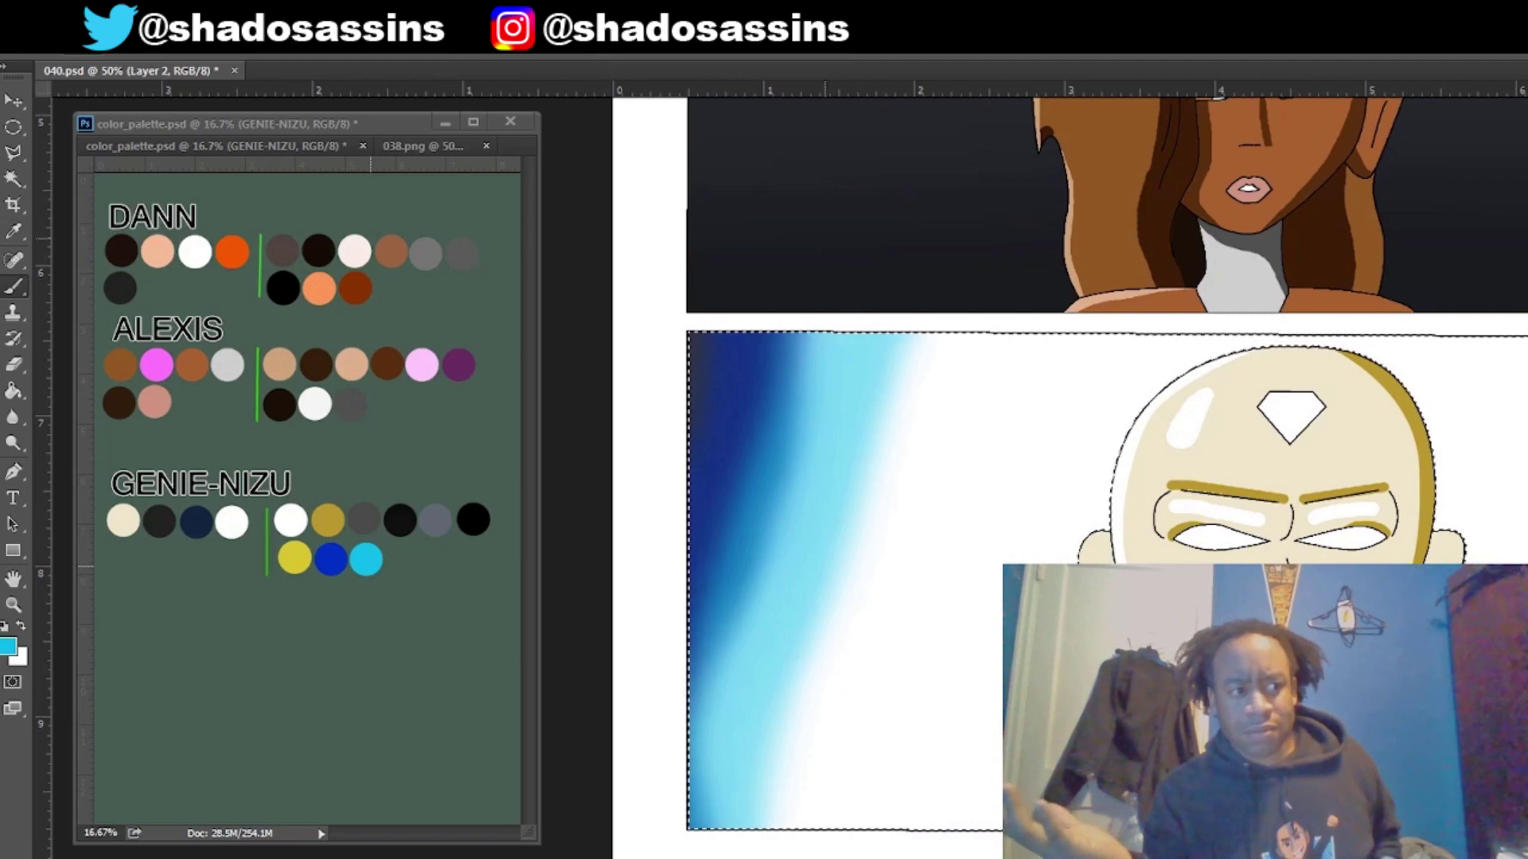
pyautogui.press('x')
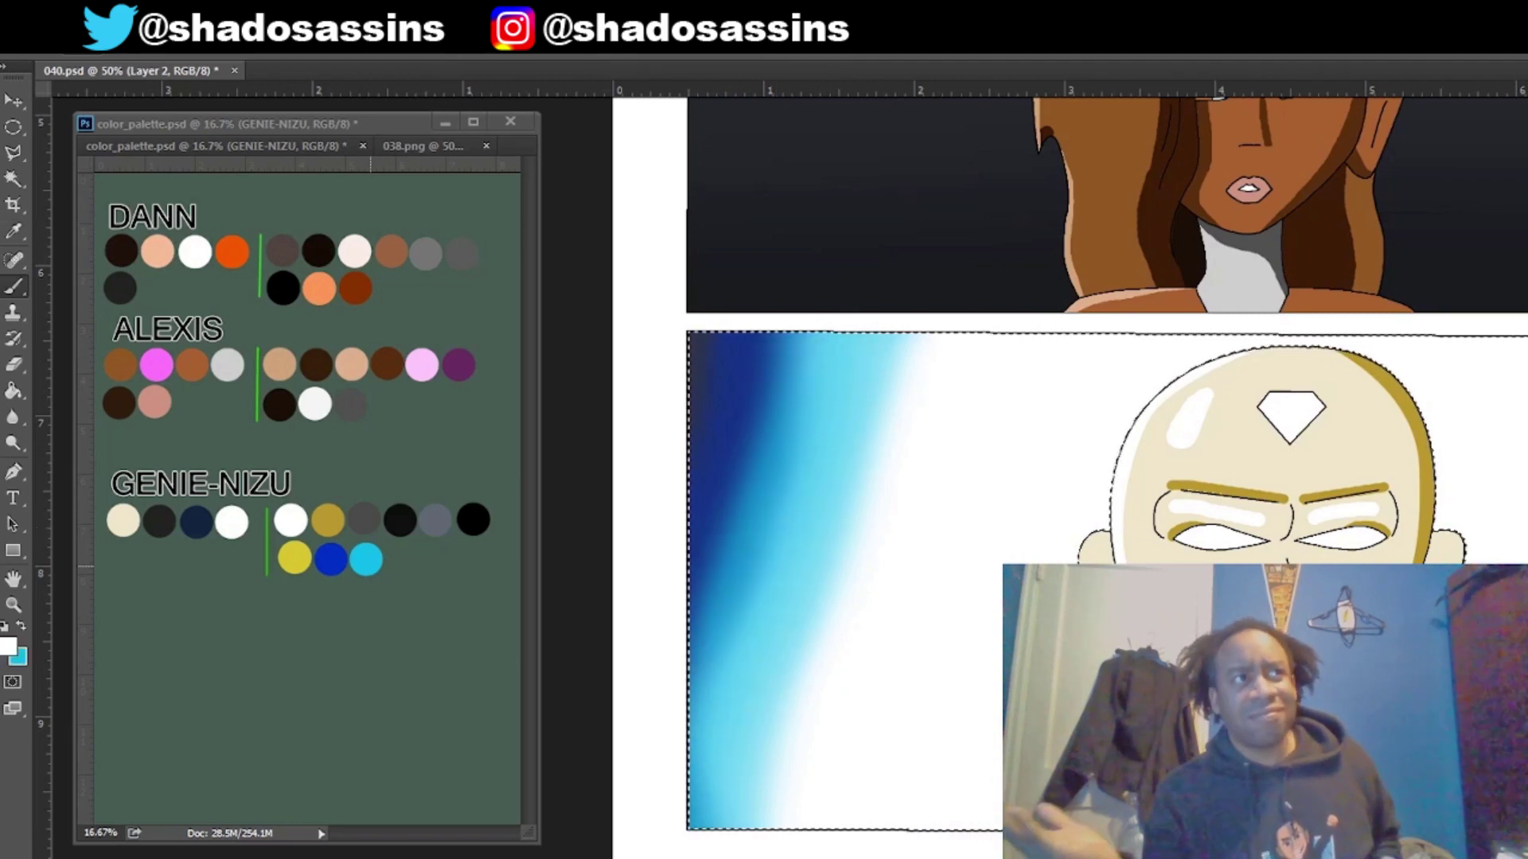
pyautogui.moveTo(890, 331)
pyautogui.mouseDown()
pyautogui.moveTo(788, 700)
pyautogui.moveTo(812, 557)
pyautogui.moveTo(863, 472)
pyautogui.mouseUp()
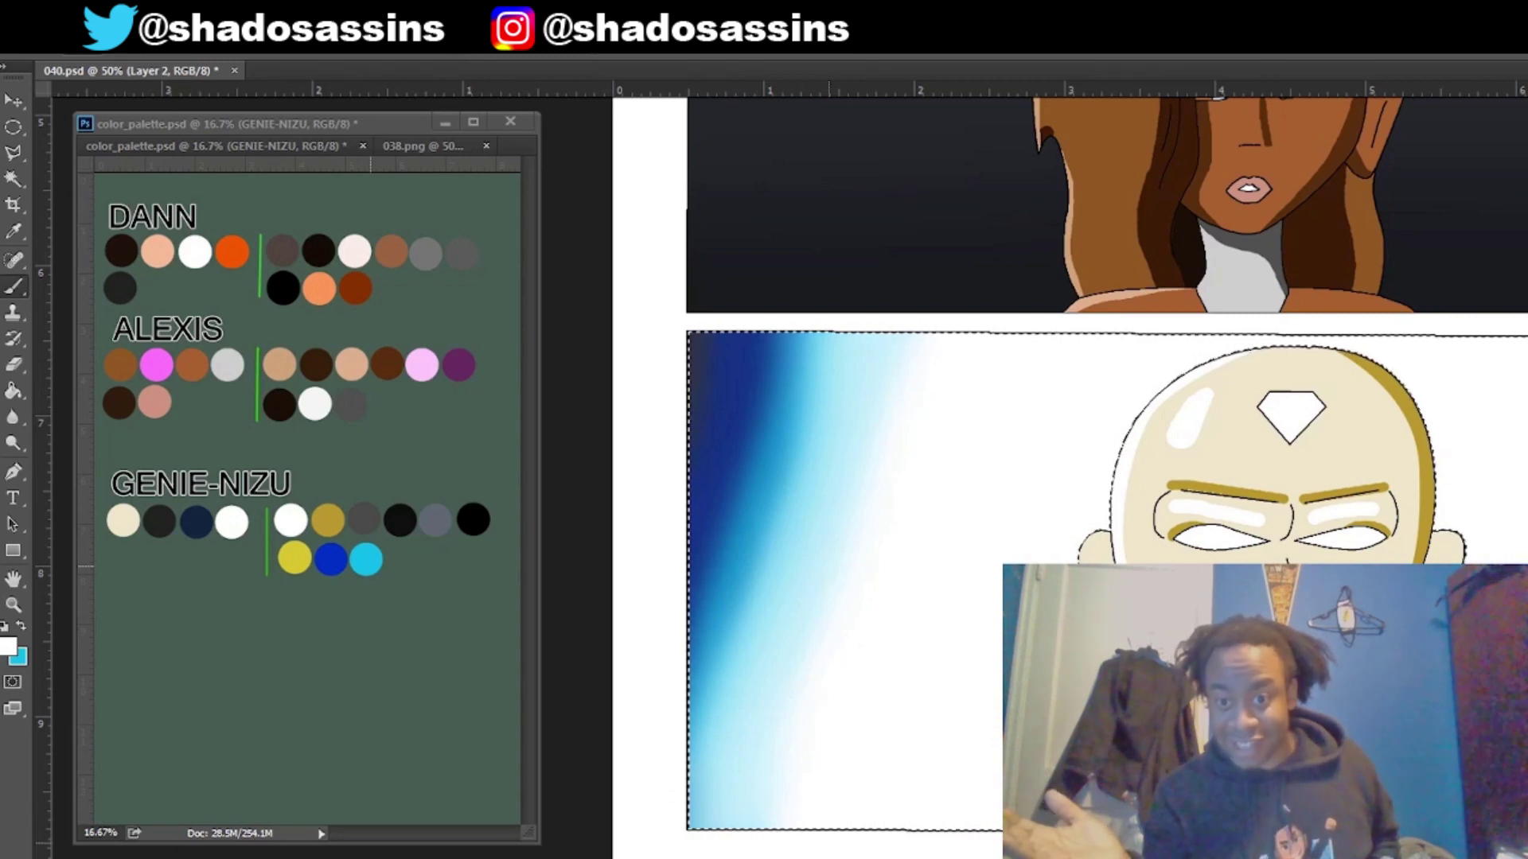
pyautogui.hscroll(3, 1034, 477)
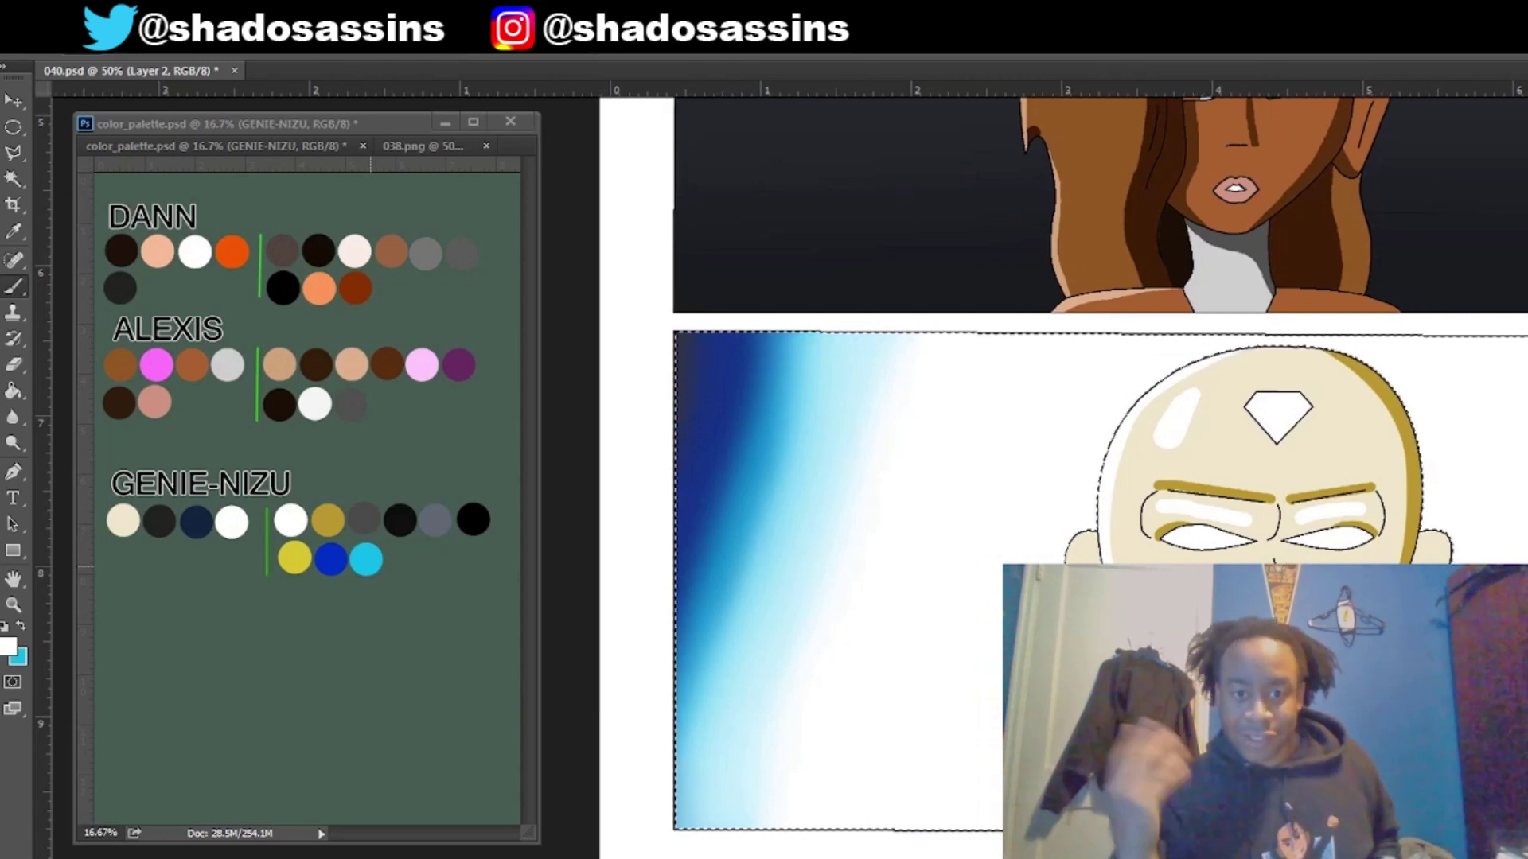
pyautogui.click(262, 44)
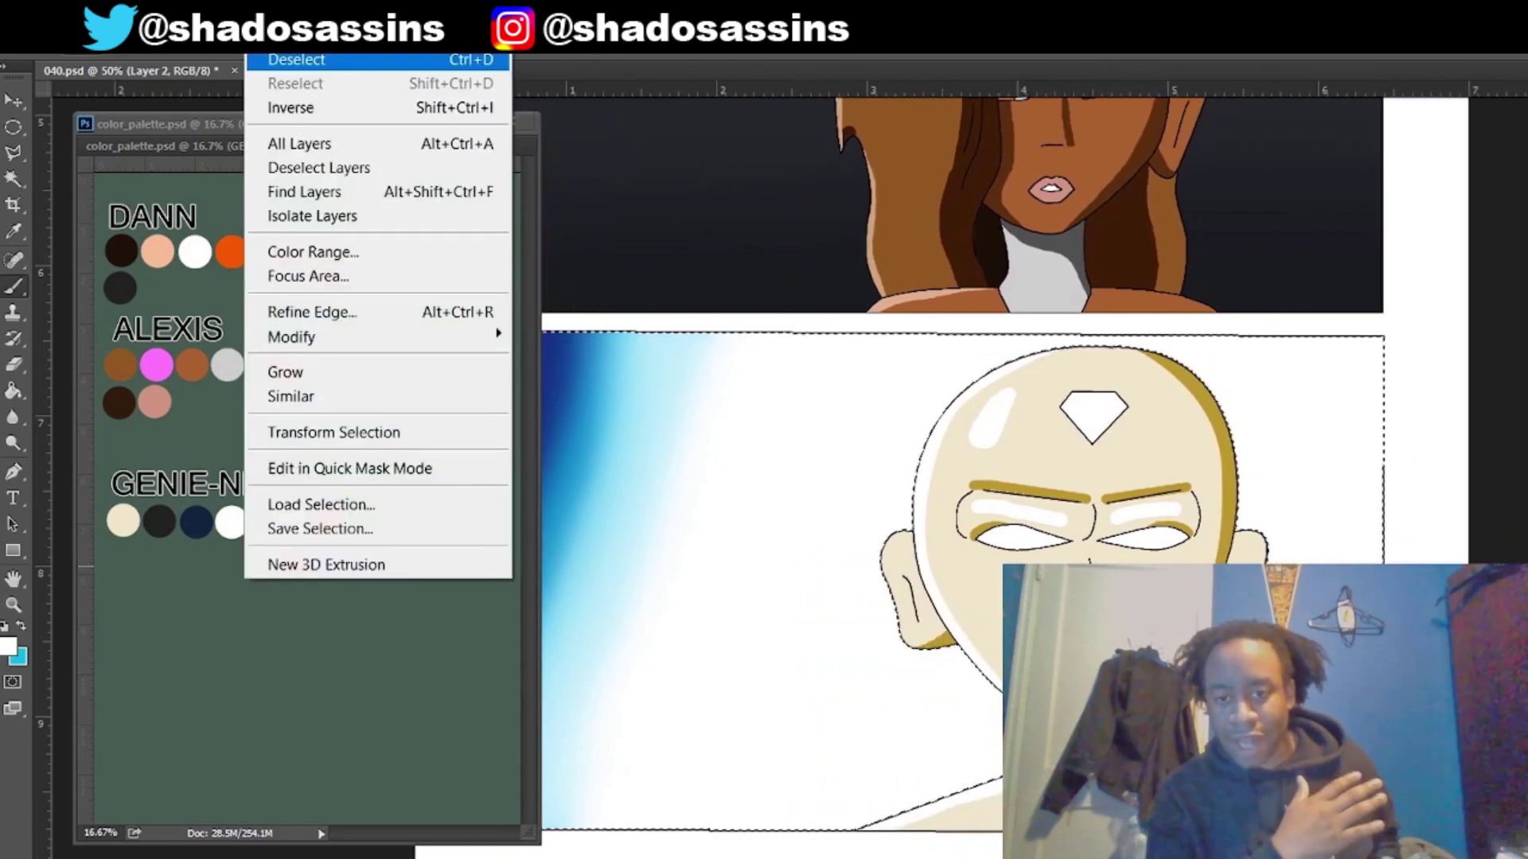
pyautogui.click(299, 60)
pyautogui.scroll(8, 954, 477)
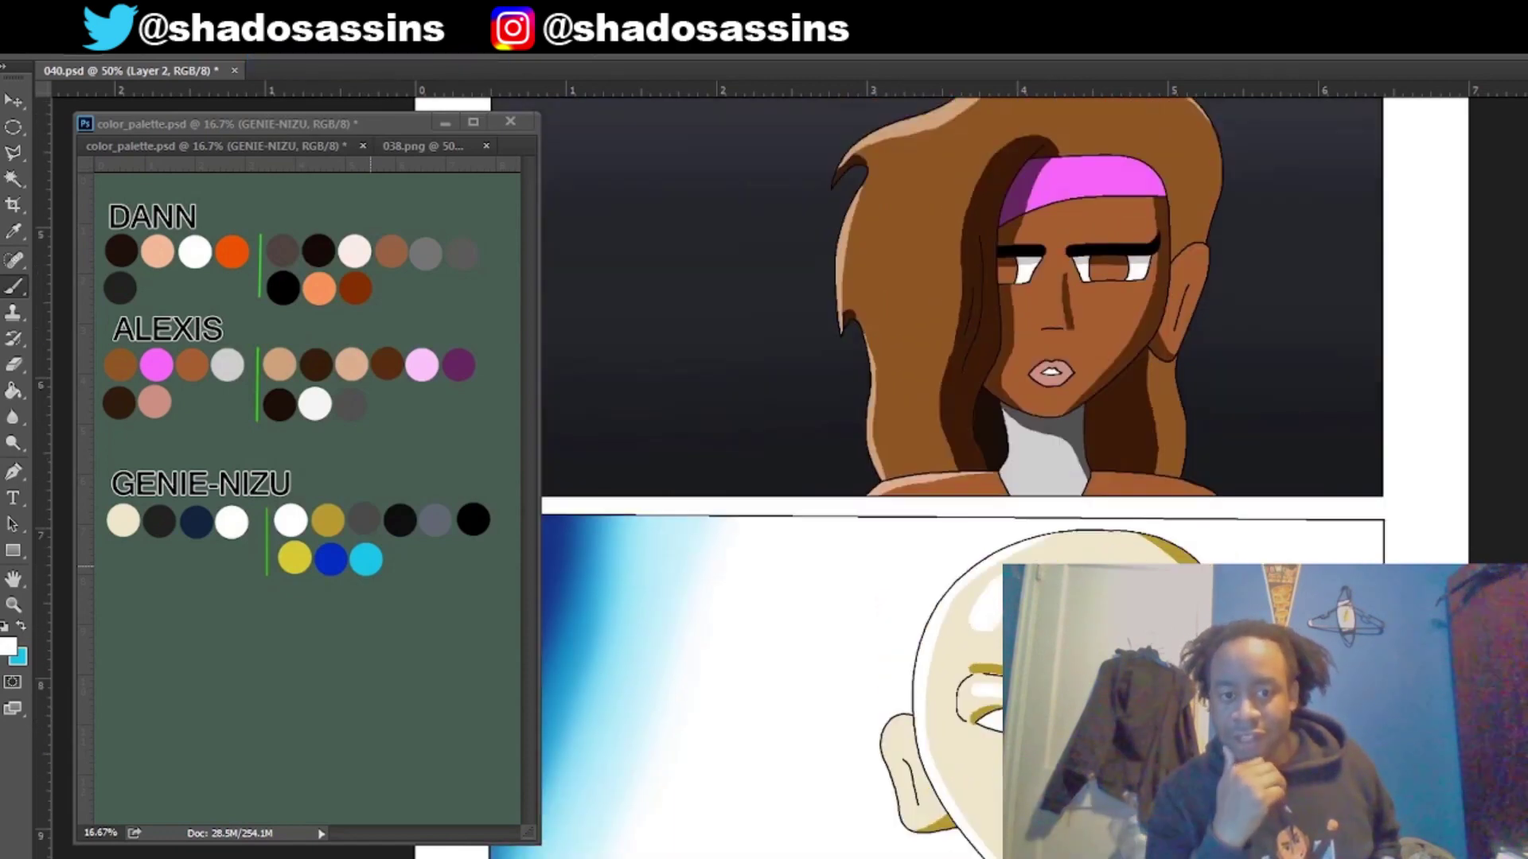
pyautogui.scroll(2, 955, 477)
pyautogui.hotkey('ctrl', '-')
pyautogui.hotkey('ctrl', '-')
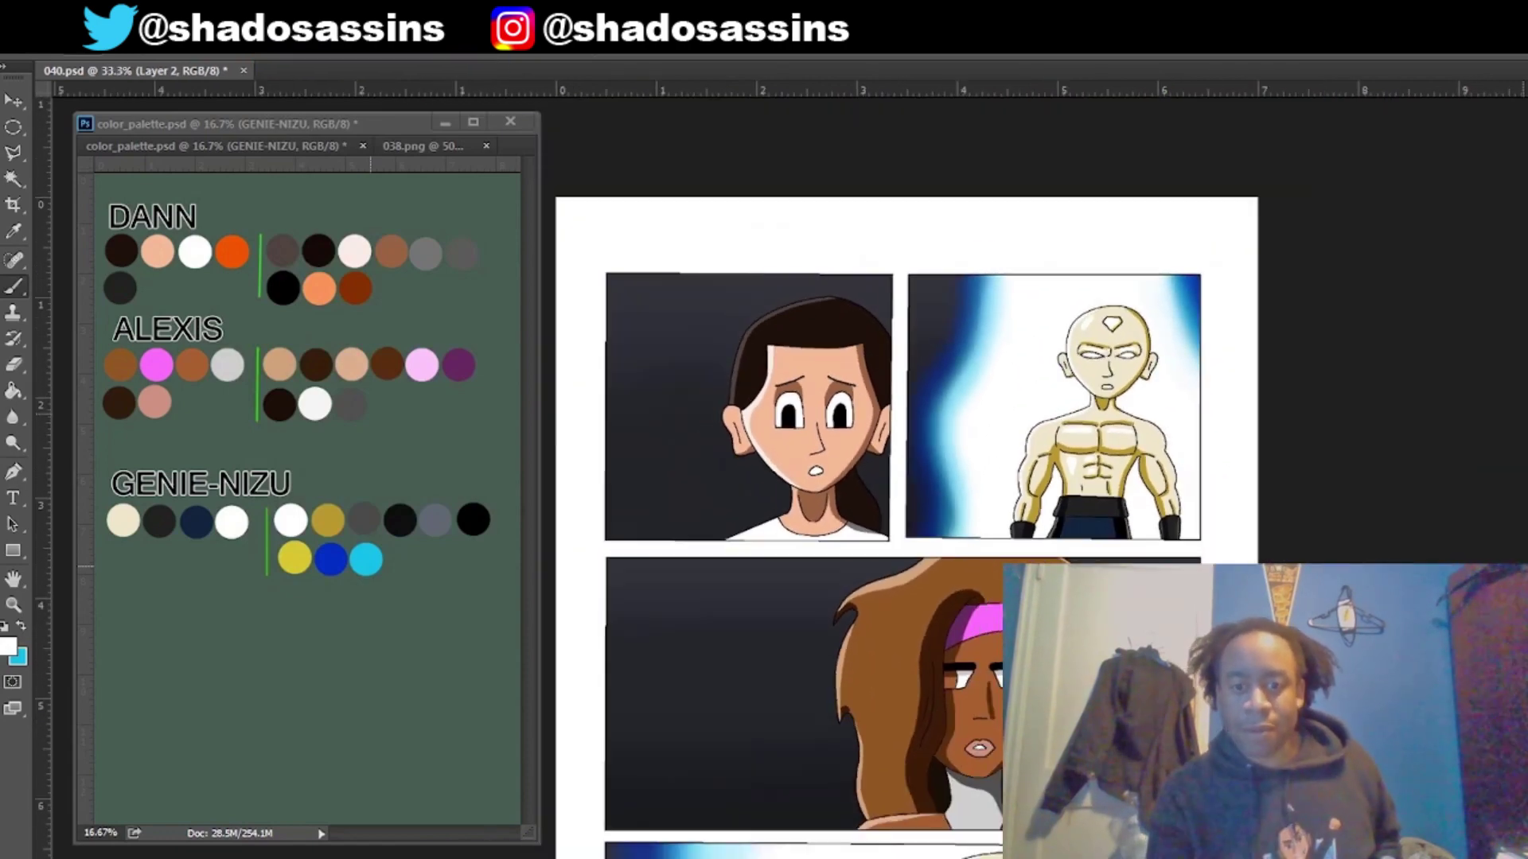